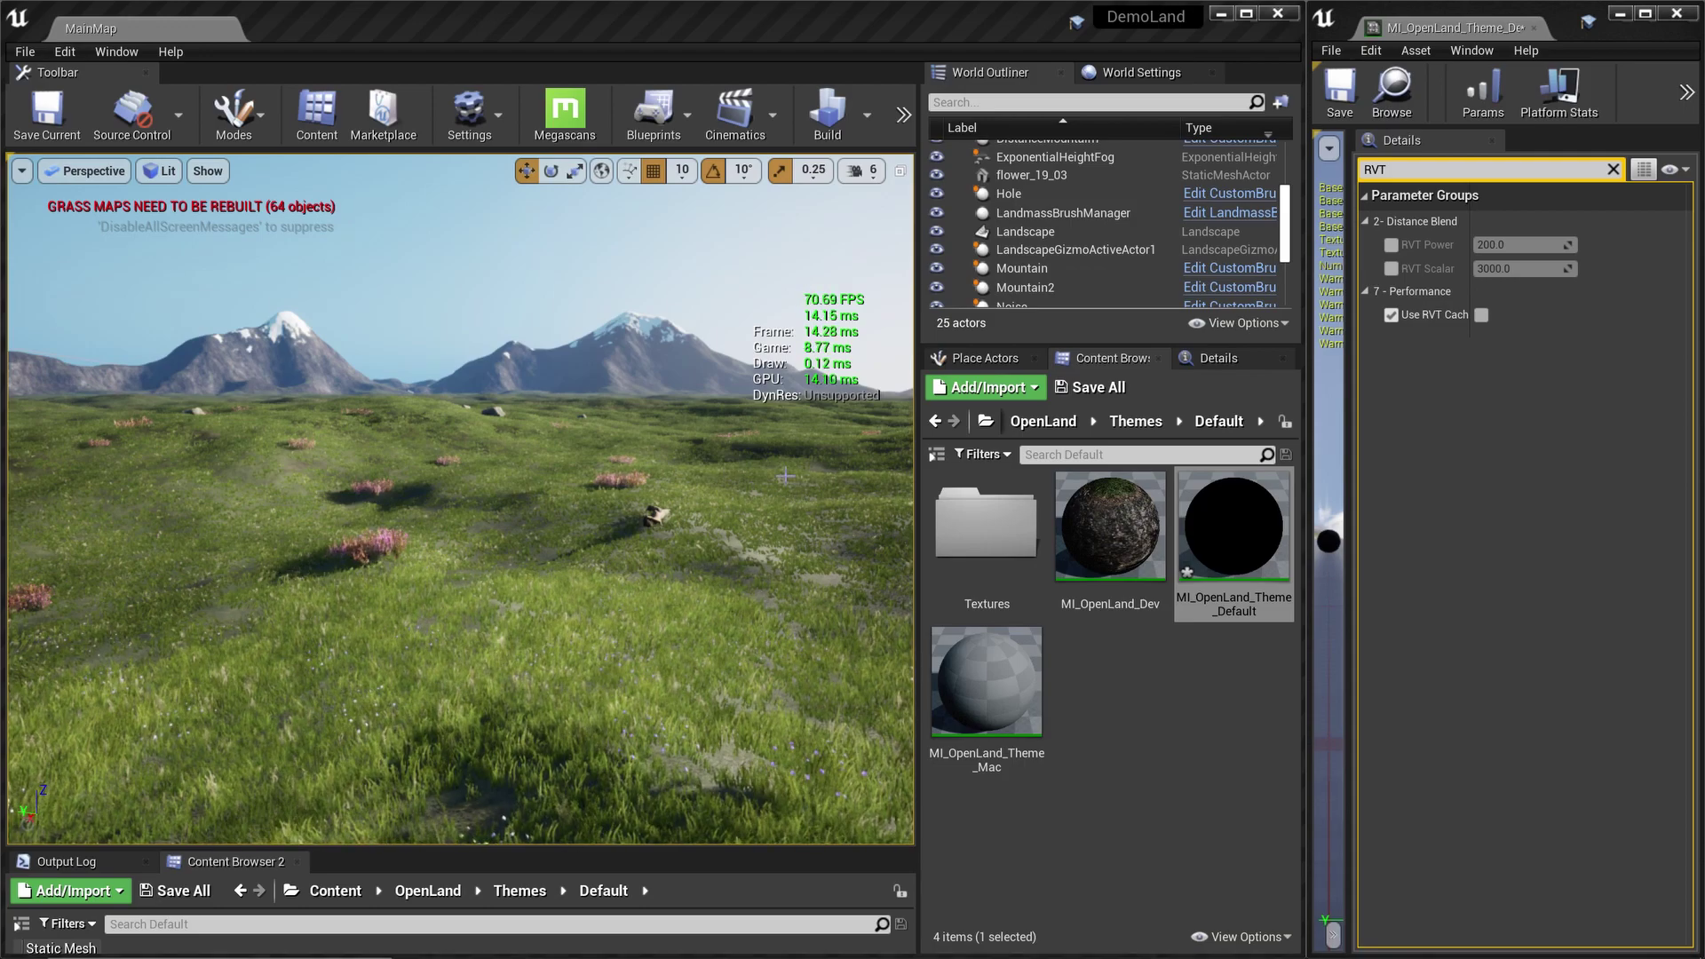
Switch the viewport to the Shader Complexity view mode and inspect the shader cost across the grassy landscape
right_drag(801, 486, 390, 540)
right_drag(799, 529, 480, 471)
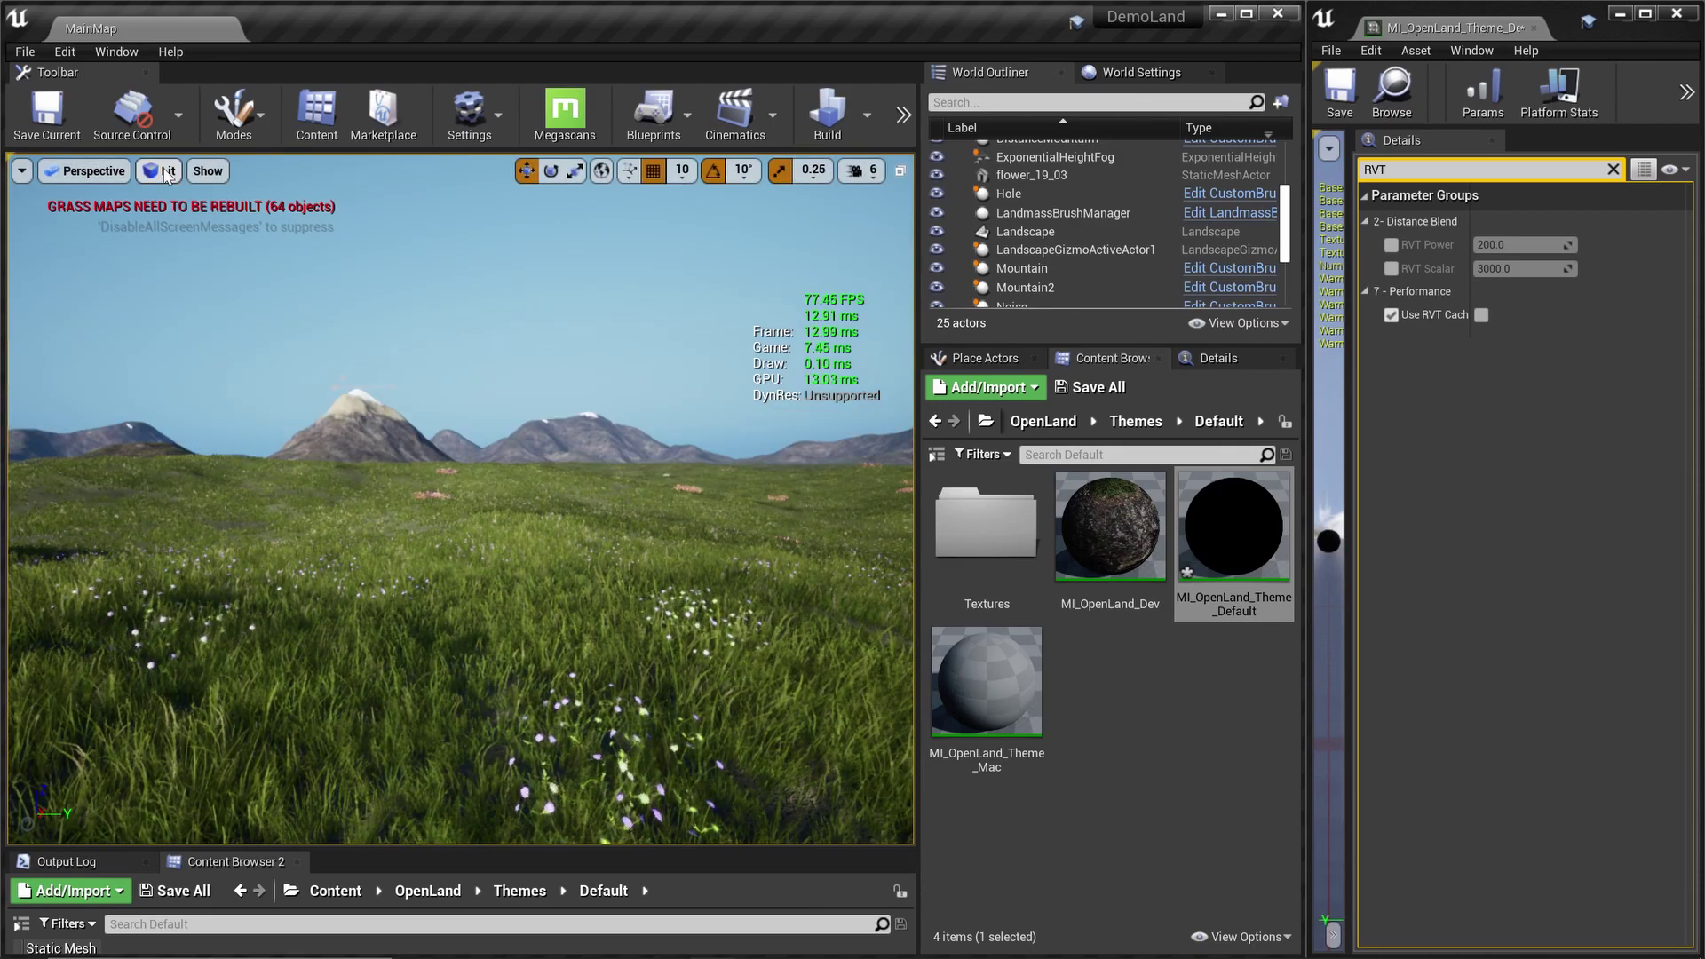
click(165, 172)
mouse_move(230, 388)
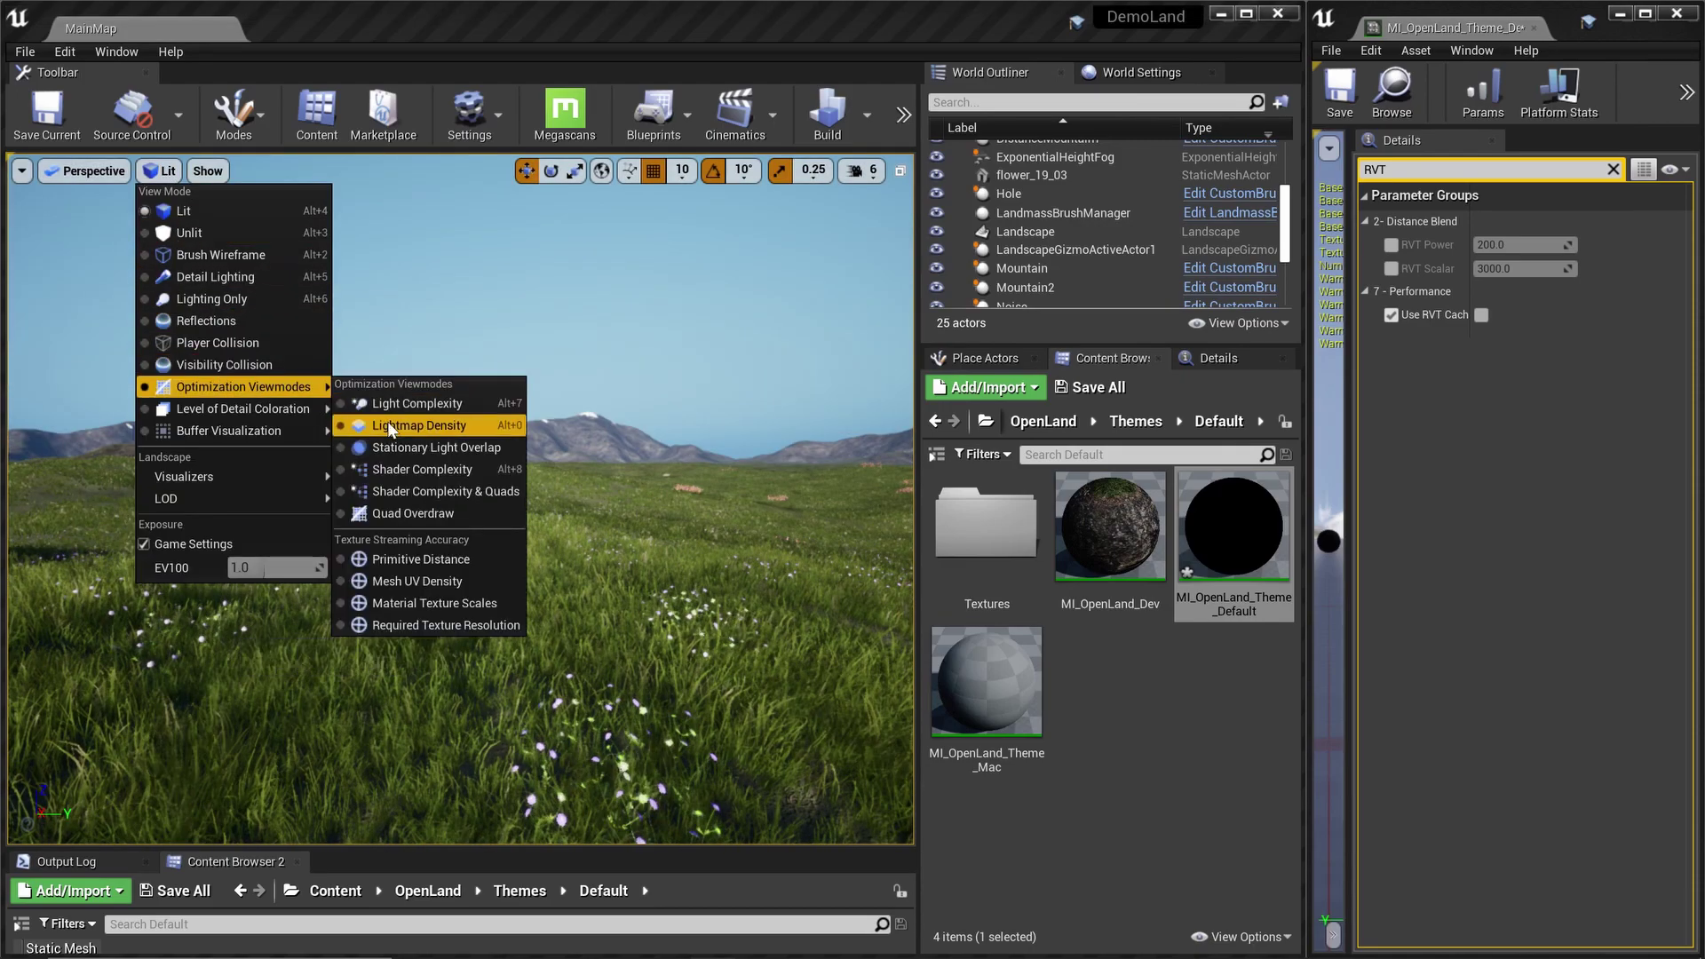
click(424, 472)
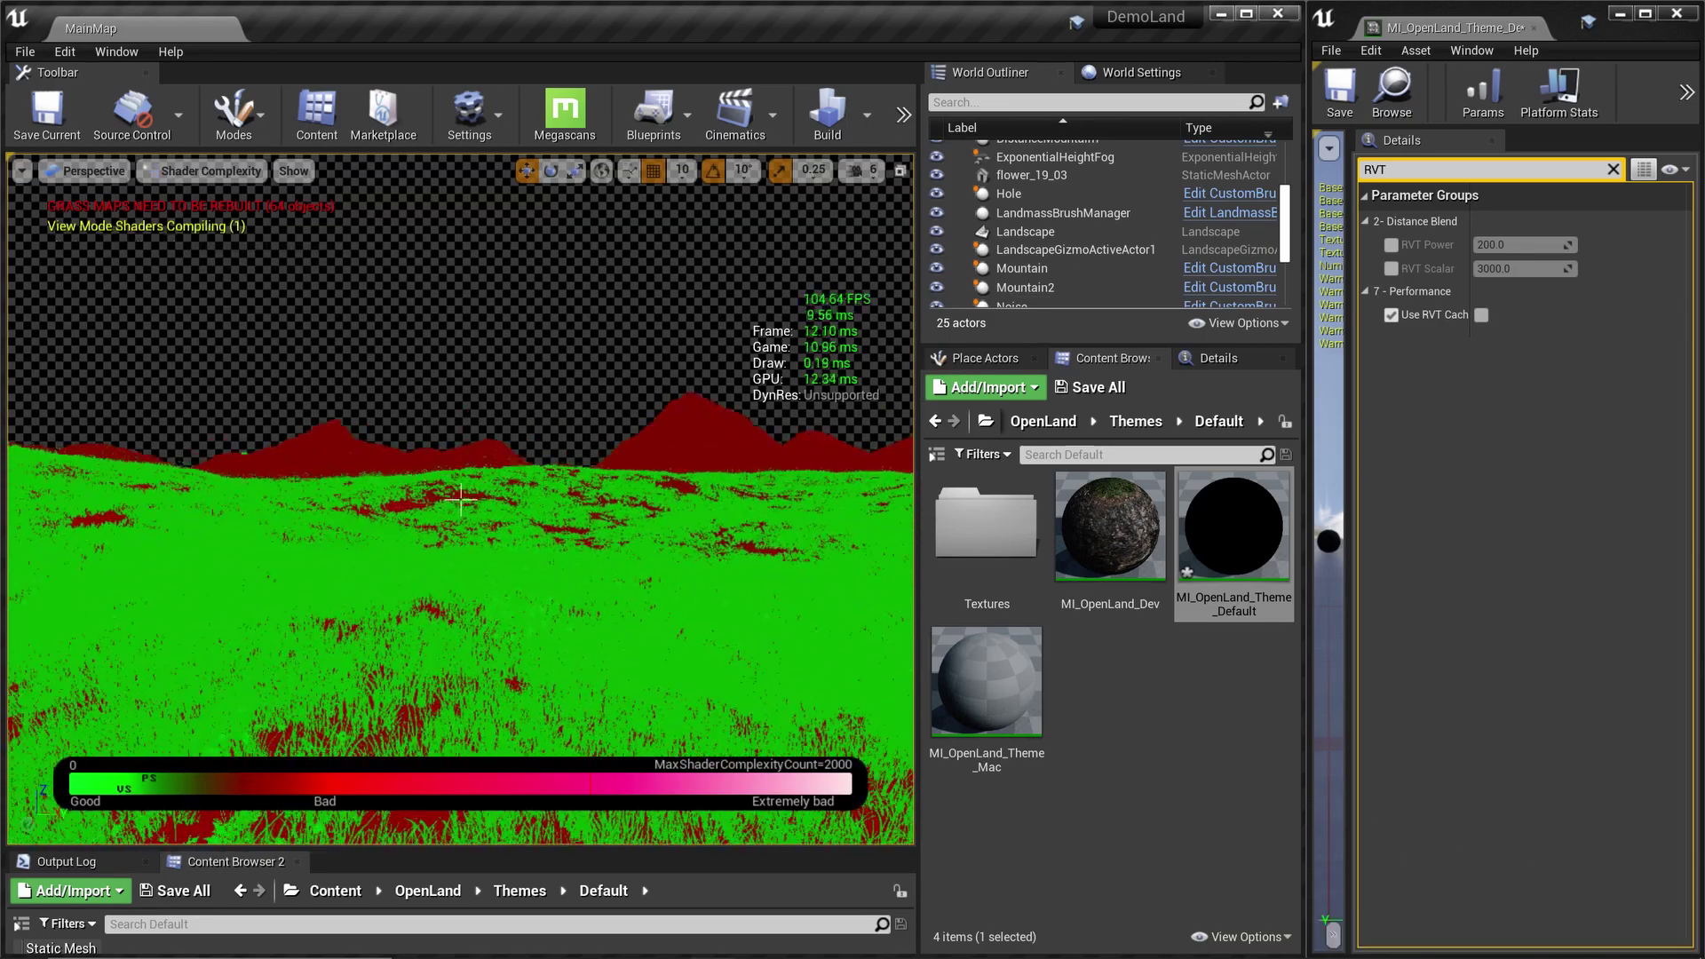
right_drag(717, 500, 818, 484)
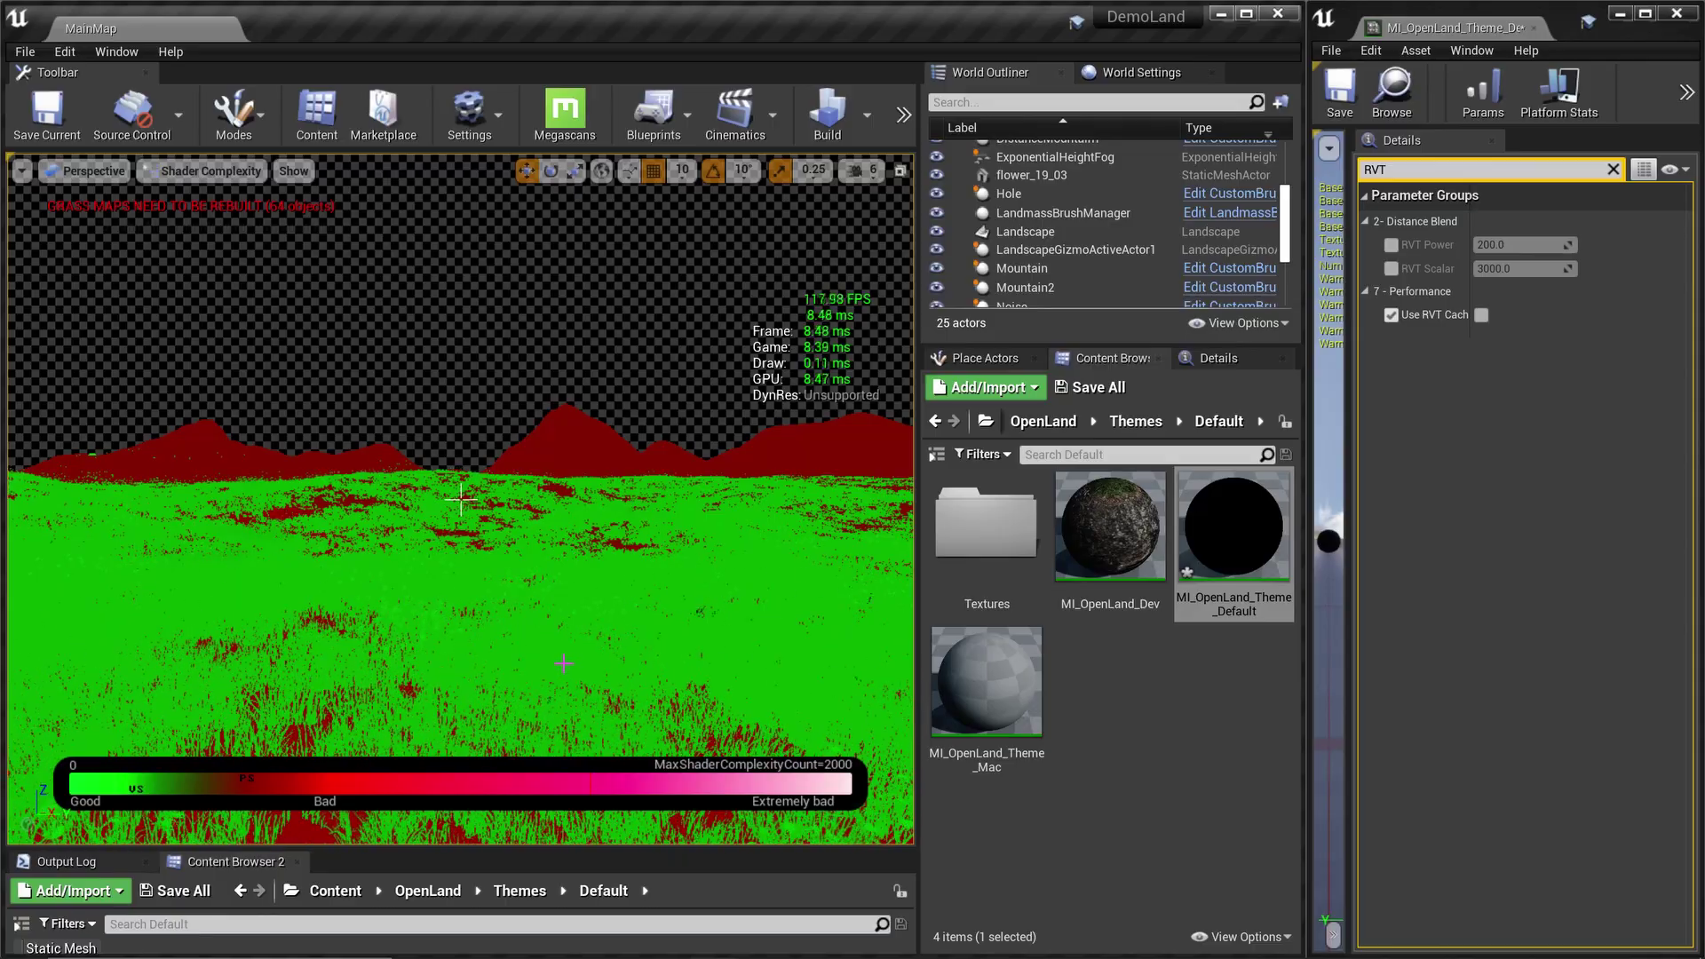
right_drag(461, 500, 461, 457)
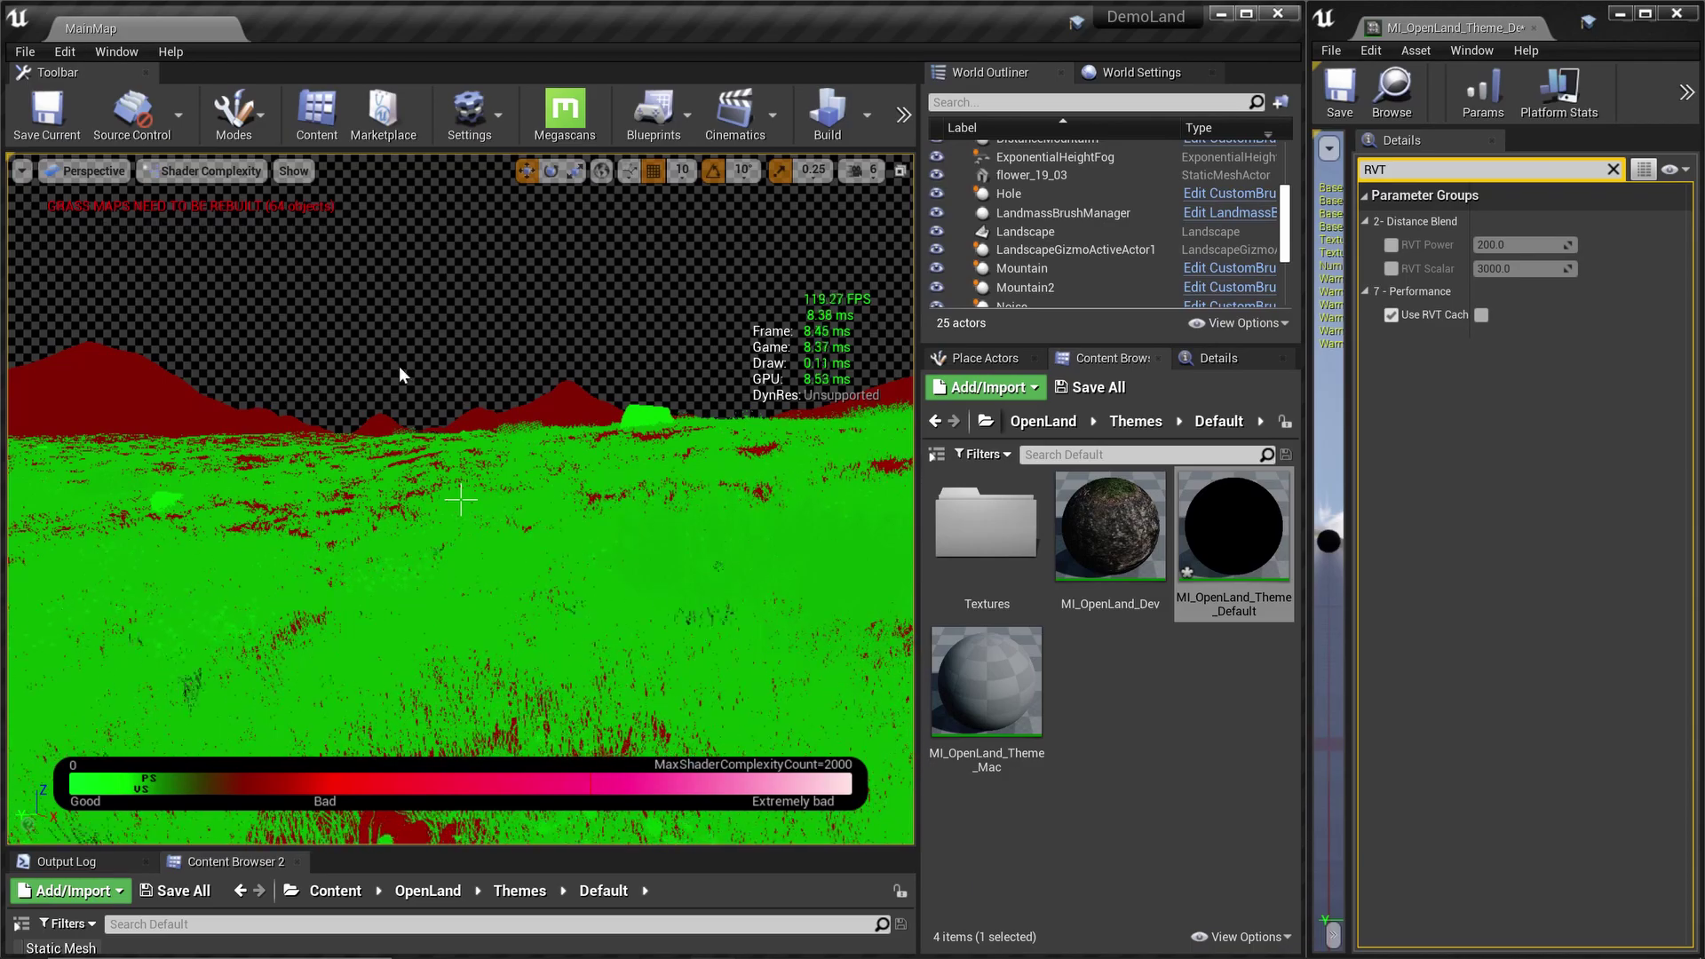
right_drag(461, 500, 461, 500)
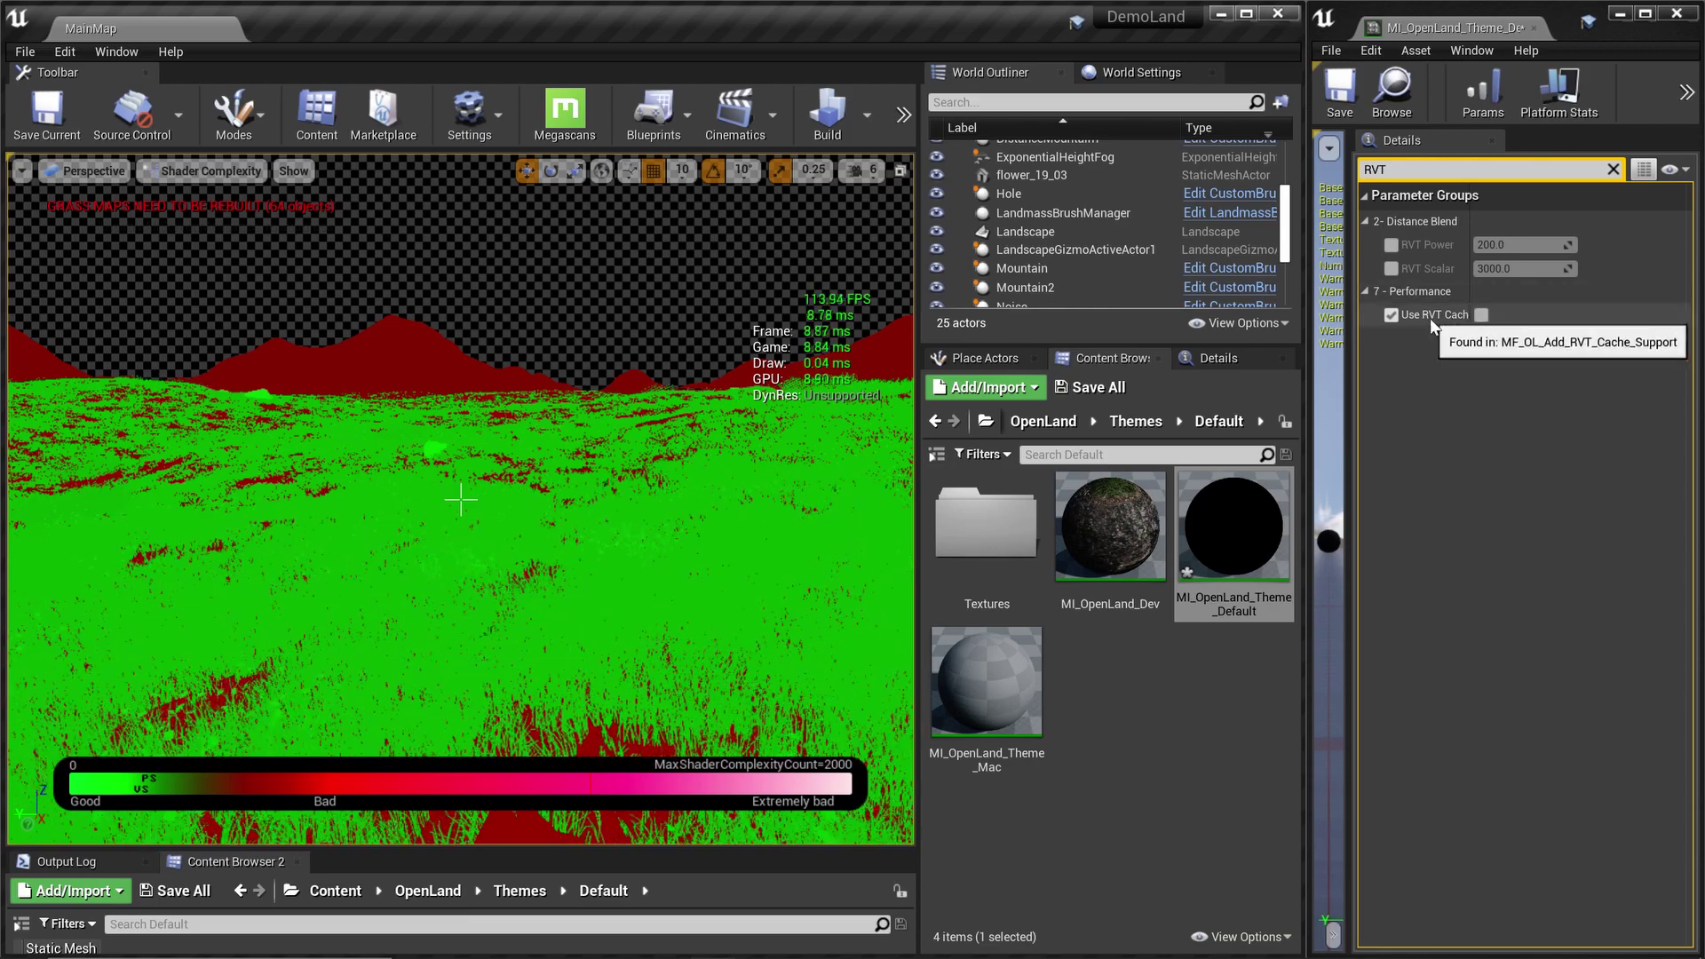
Enable Use RVT Cache in the default theme material instance and inspect the landscape's shader complexity
drag(1471, 315, 1511, 318)
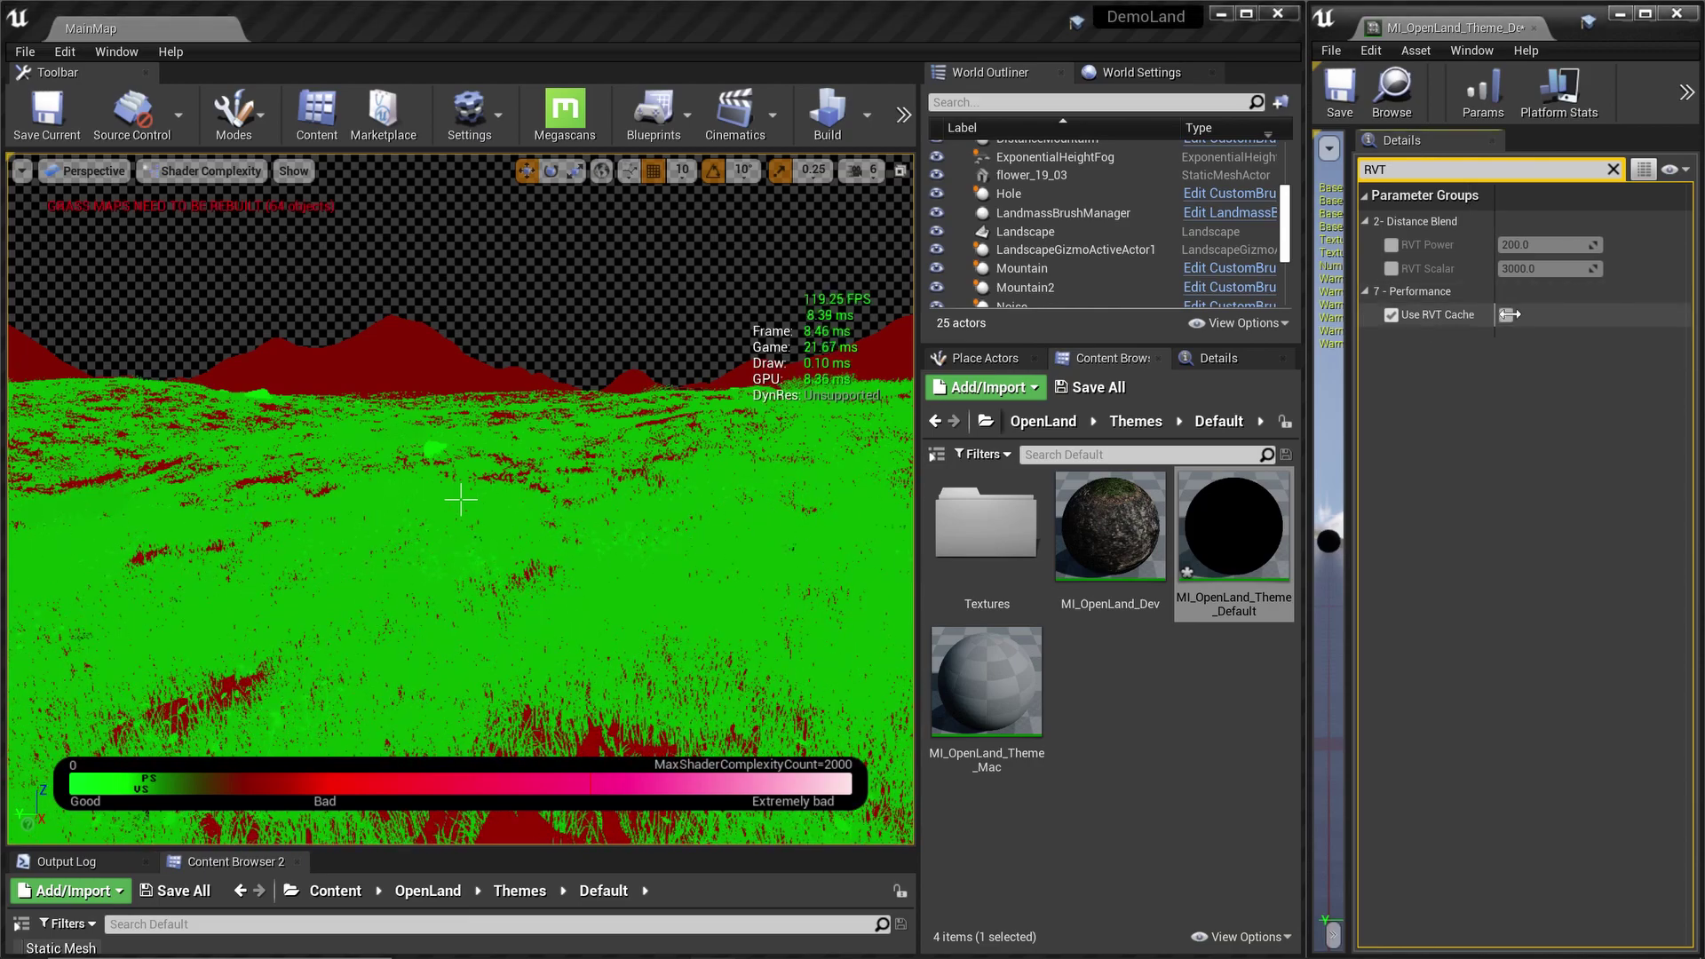
click(1507, 315)
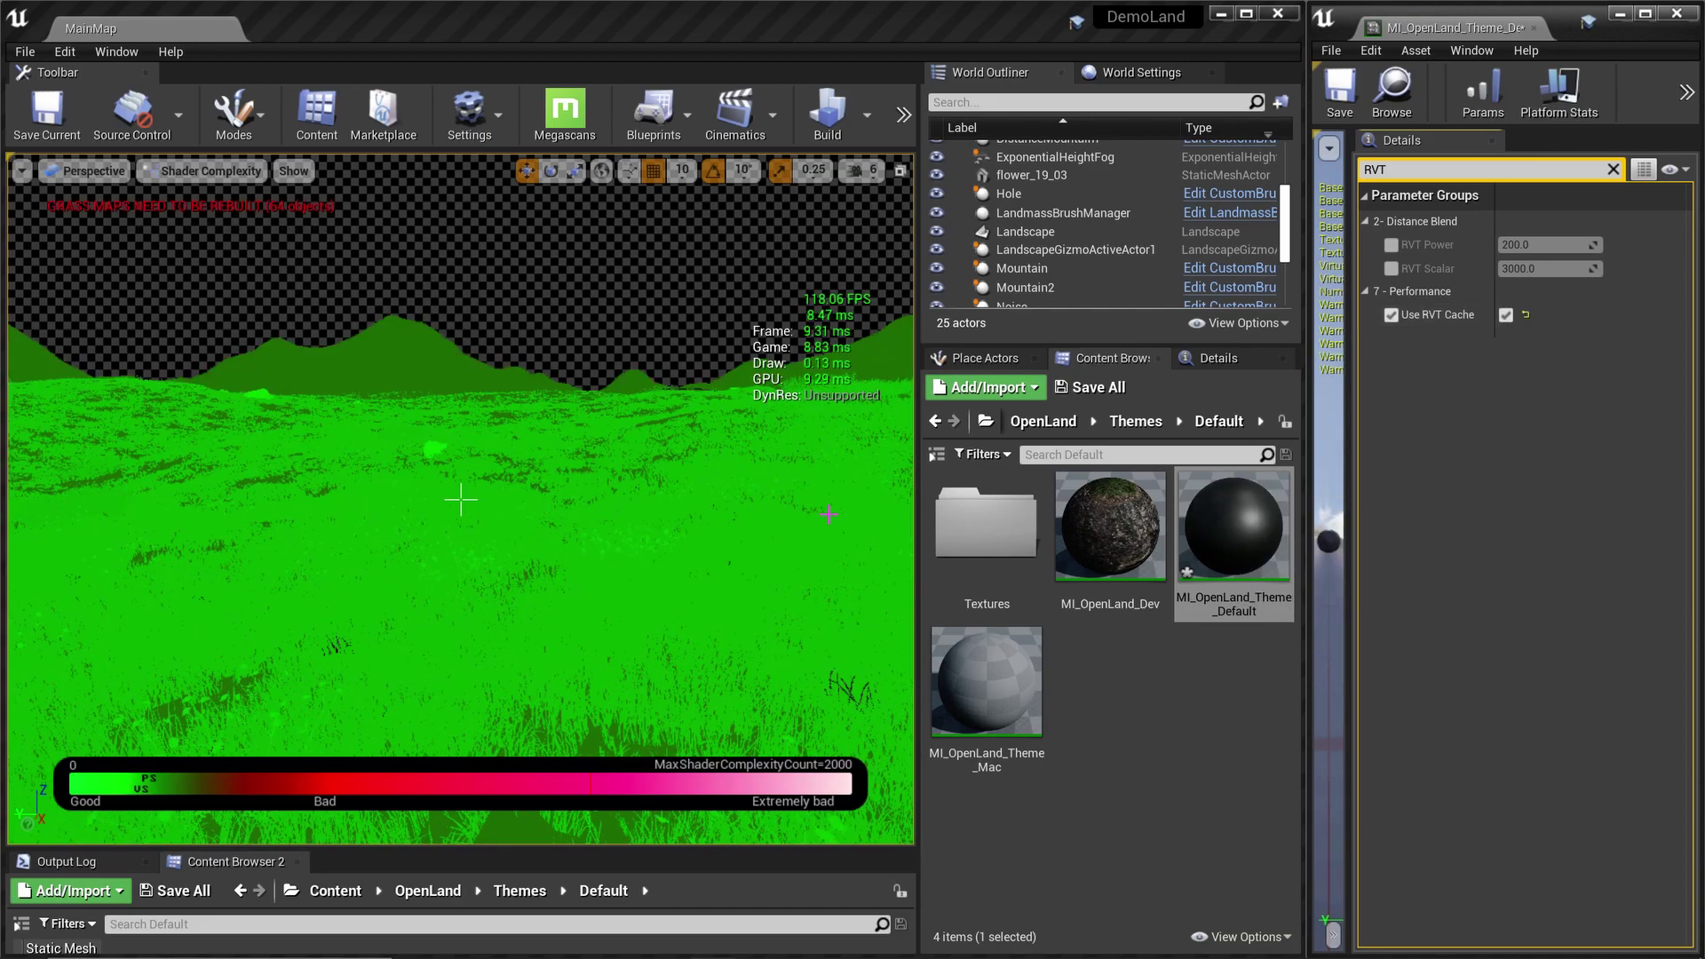
right_drag(461, 499, 461, 499)
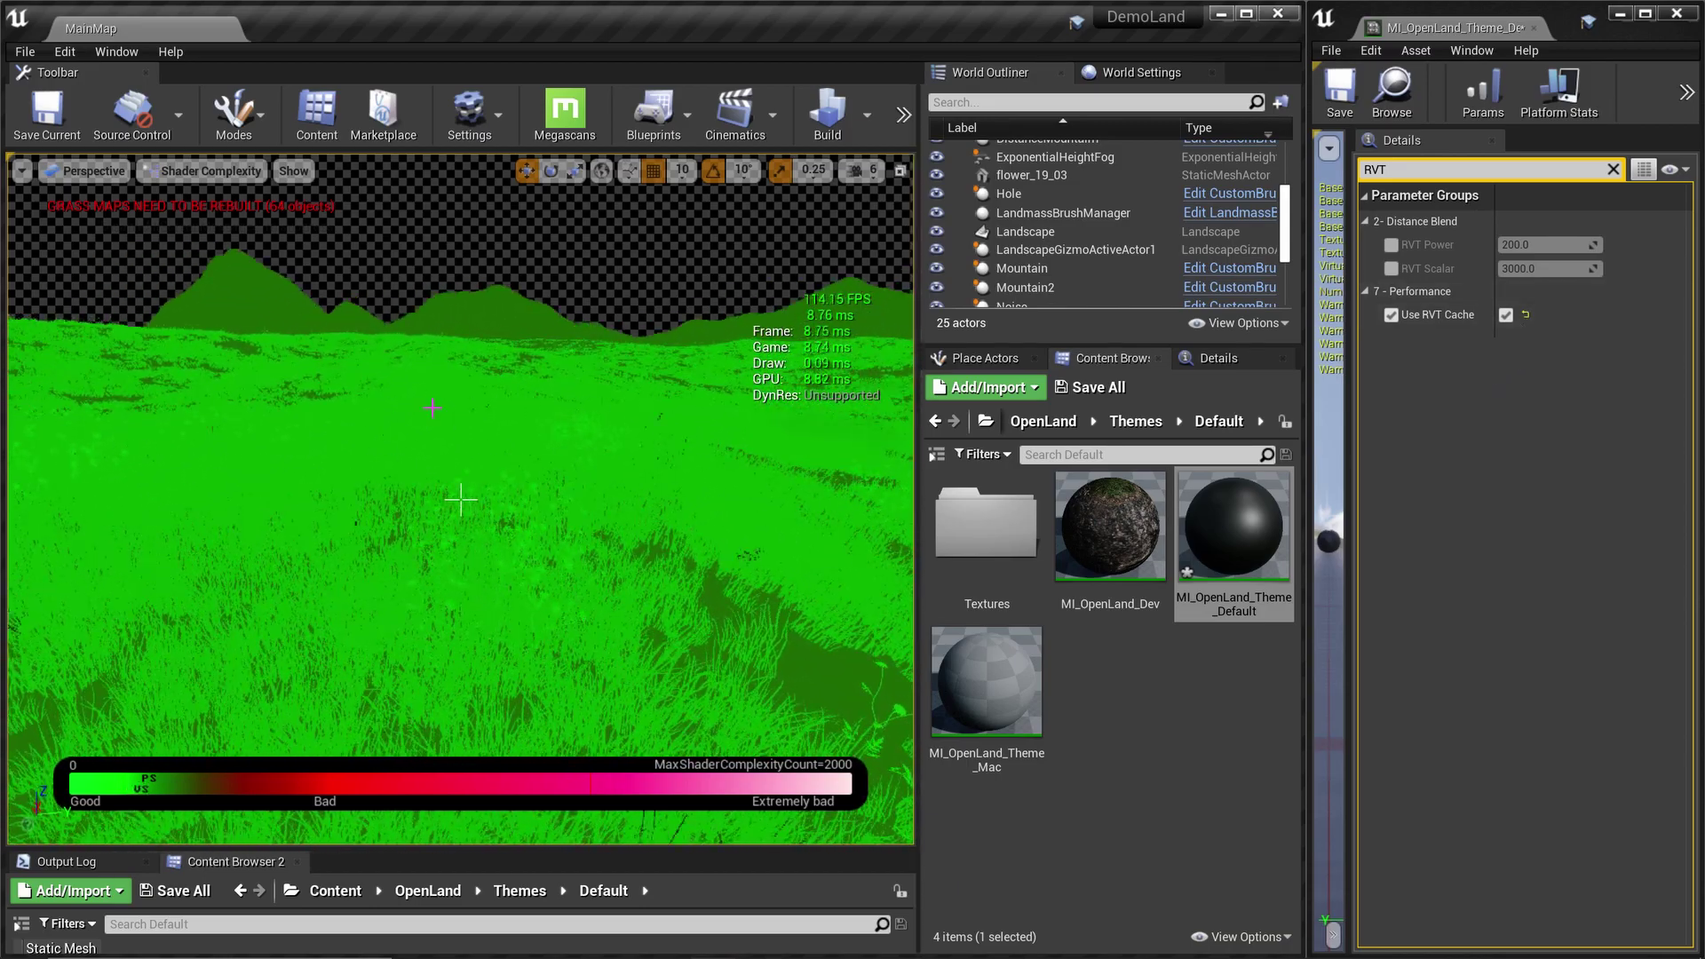
Return the viewport to the Lit view mode and look over the grass and flowers
click(206, 170)
click(213, 215)
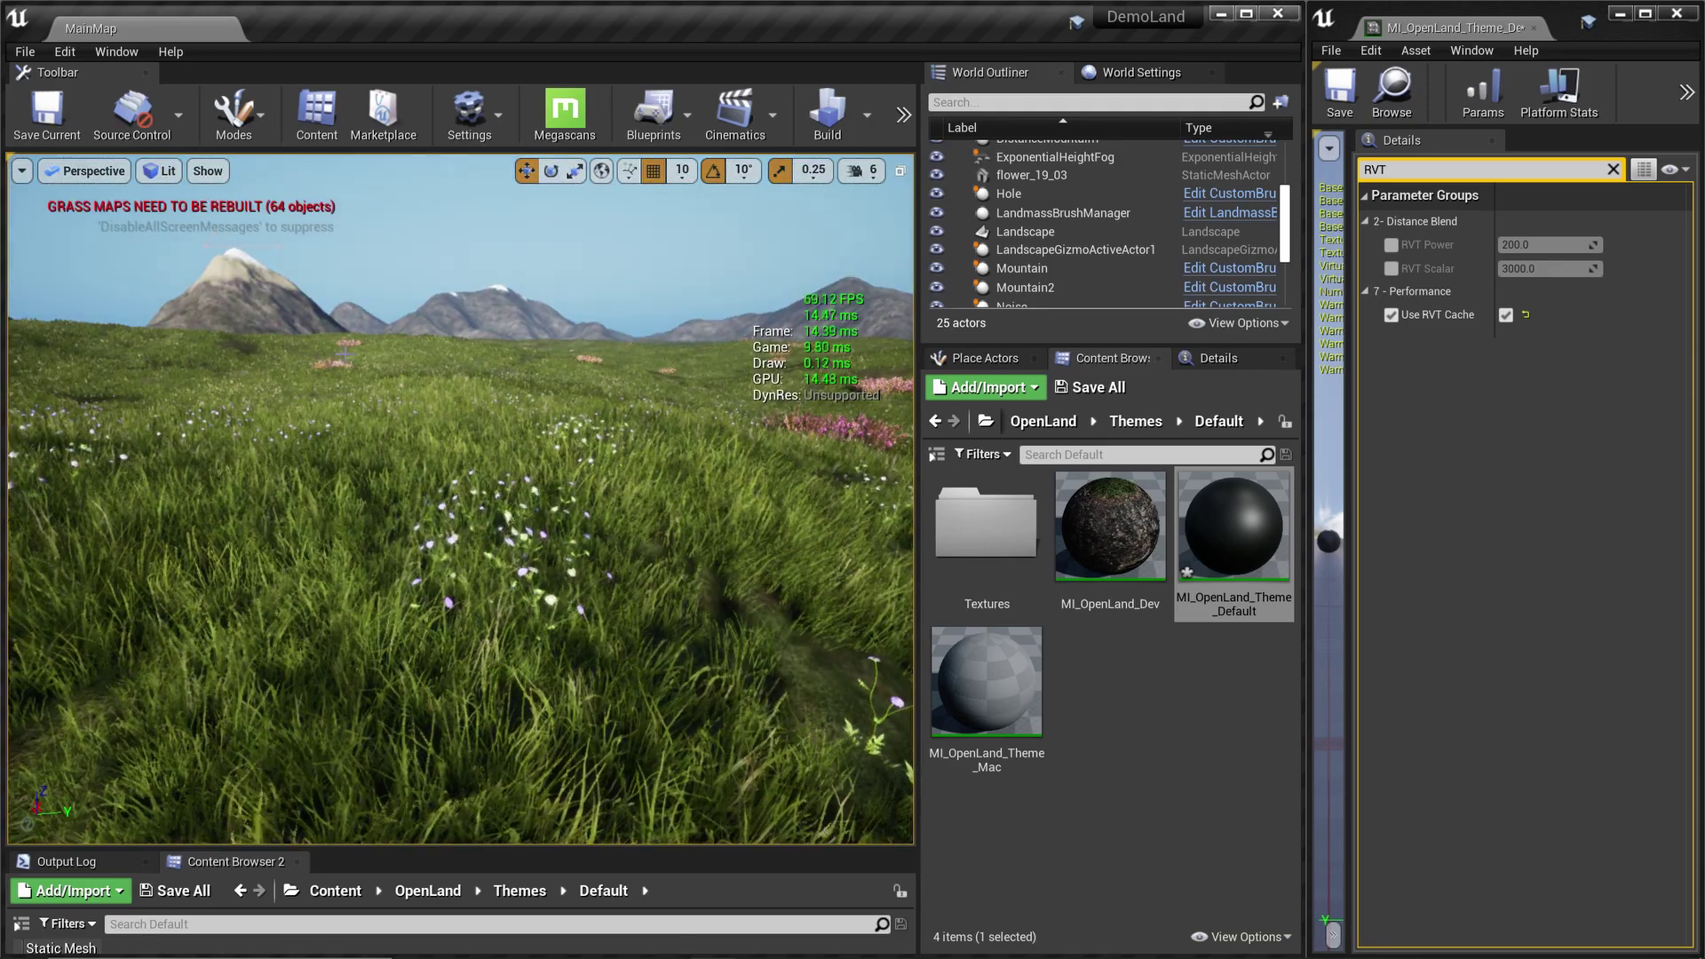
right_drag(460, 498, 746, 507)
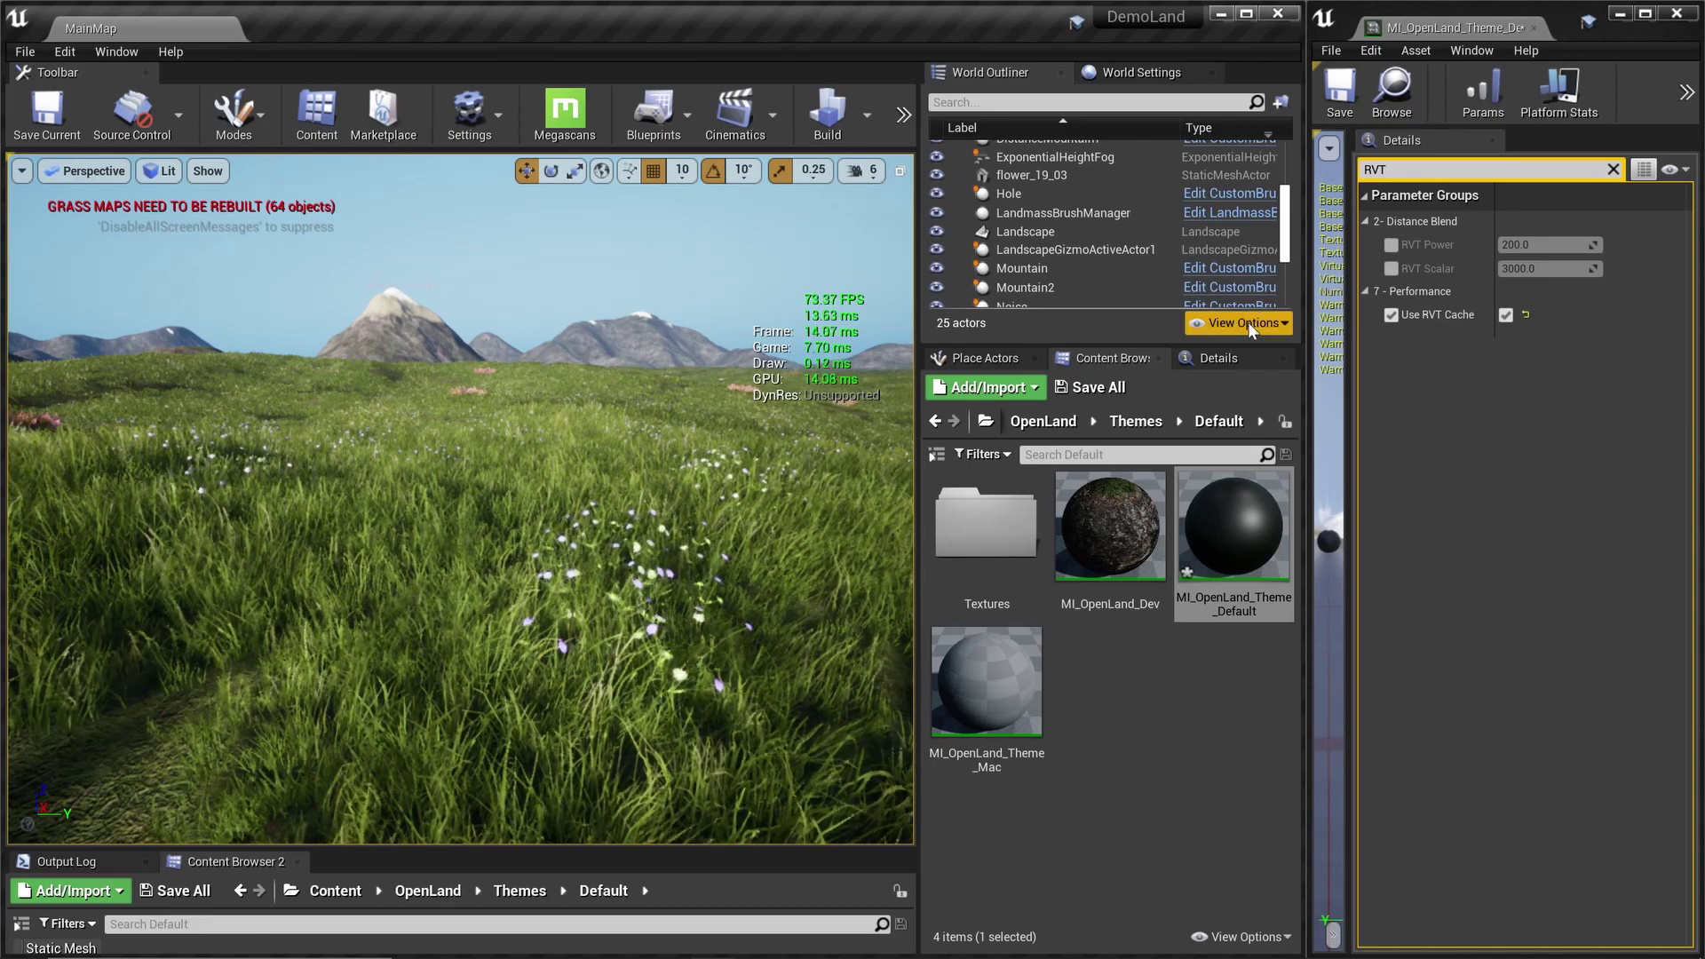
Turn Use RVT Cache off and back on to compare the grassy landscape in both states
click(1506, 315)
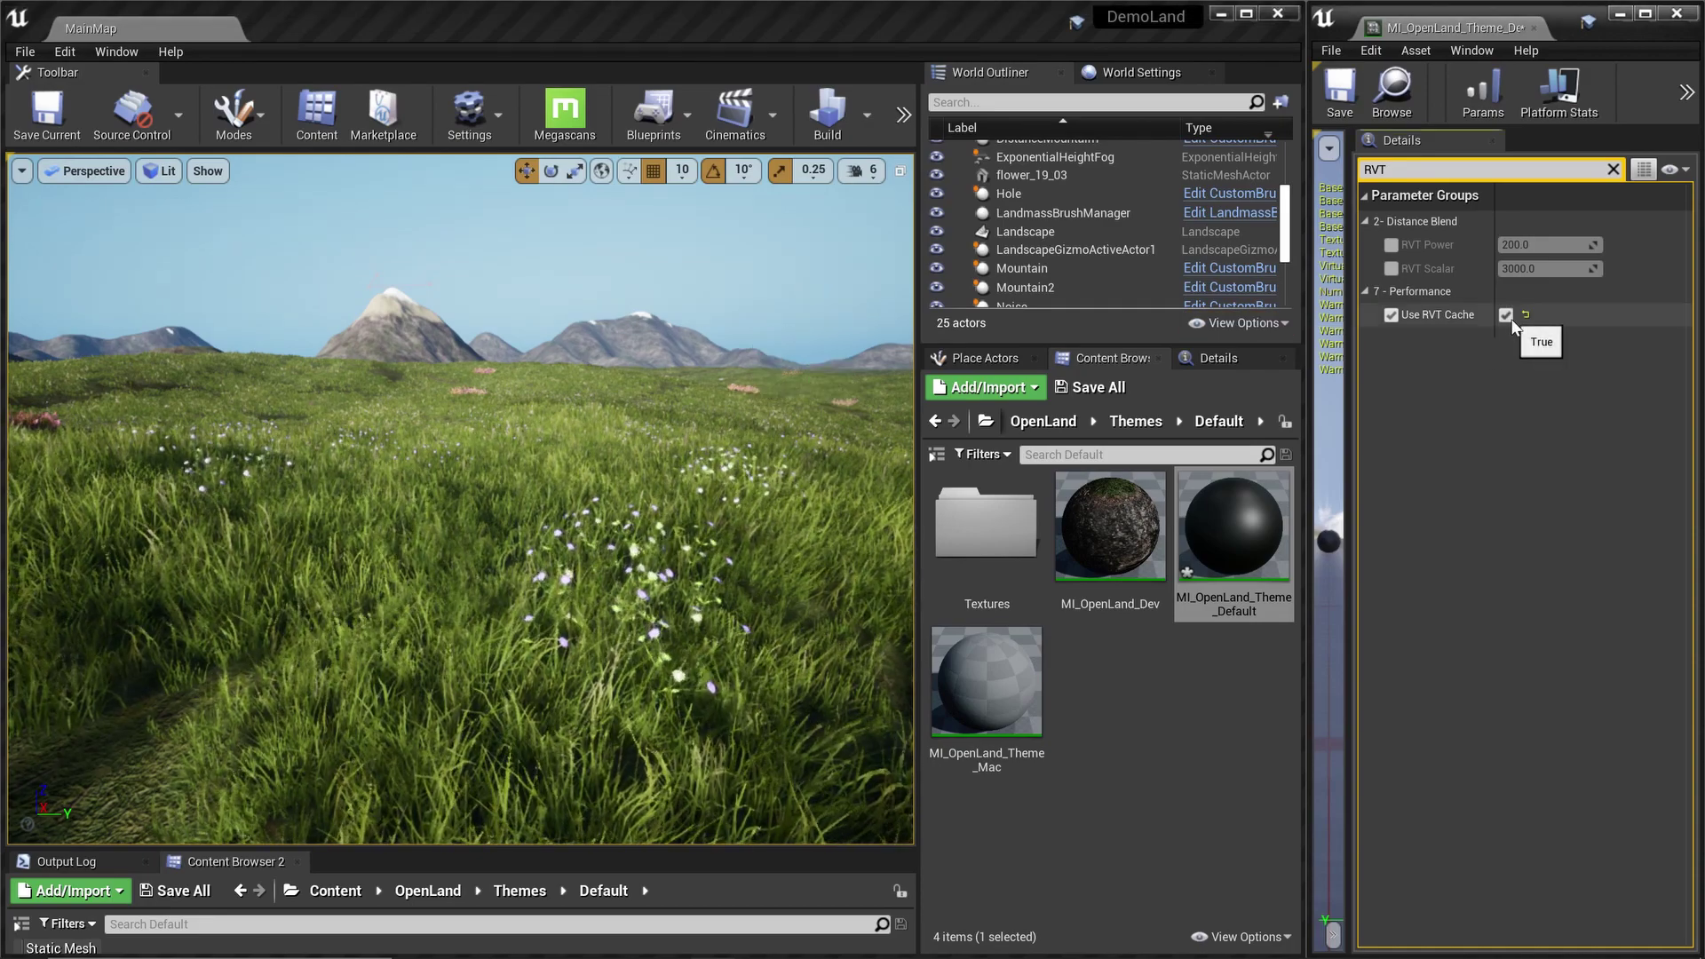
click(1508, 317)
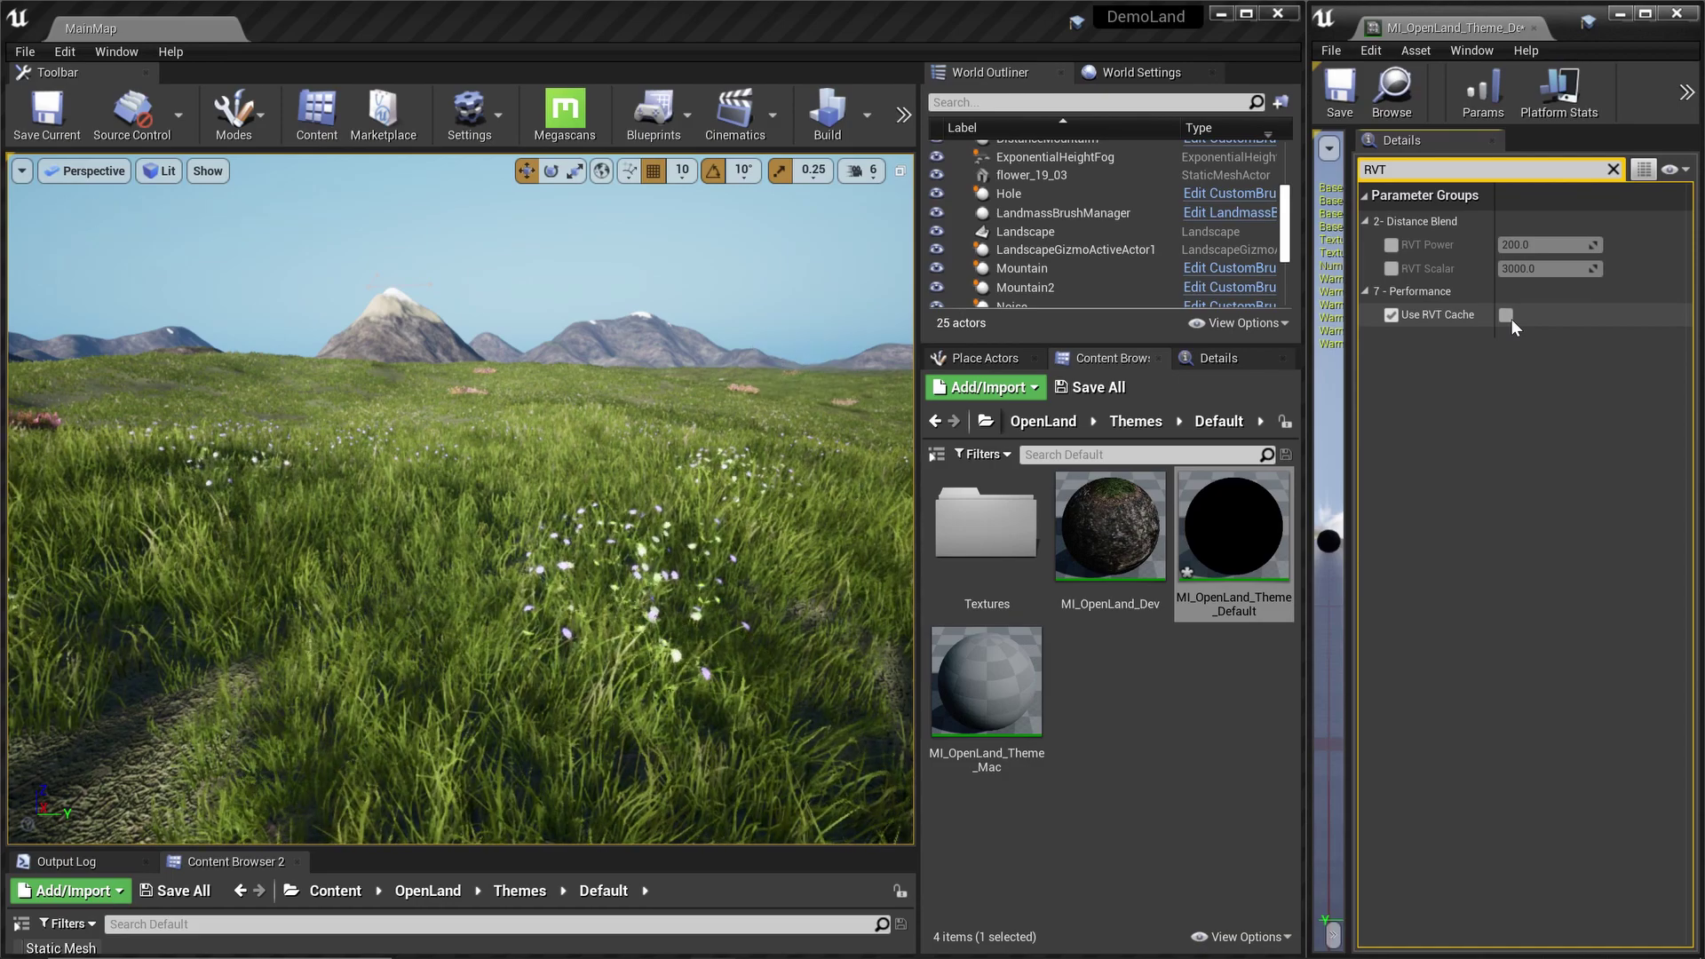
click(1507, 315)
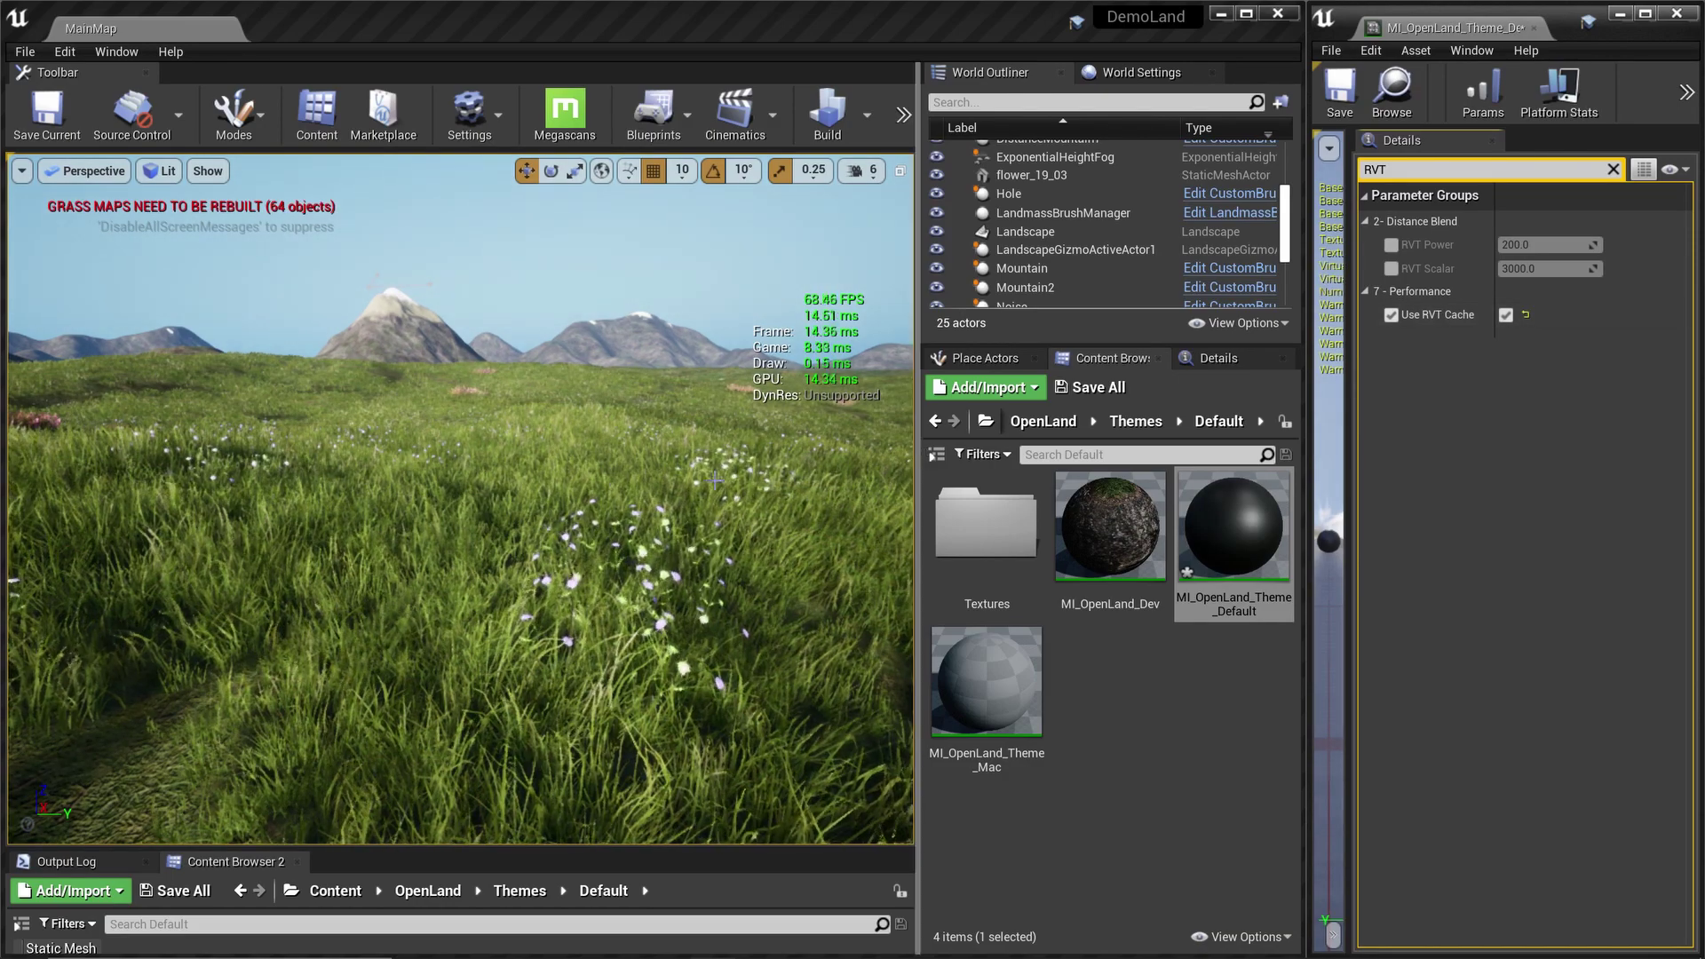
right_drag(636, 479, 456, 485)
key(w)
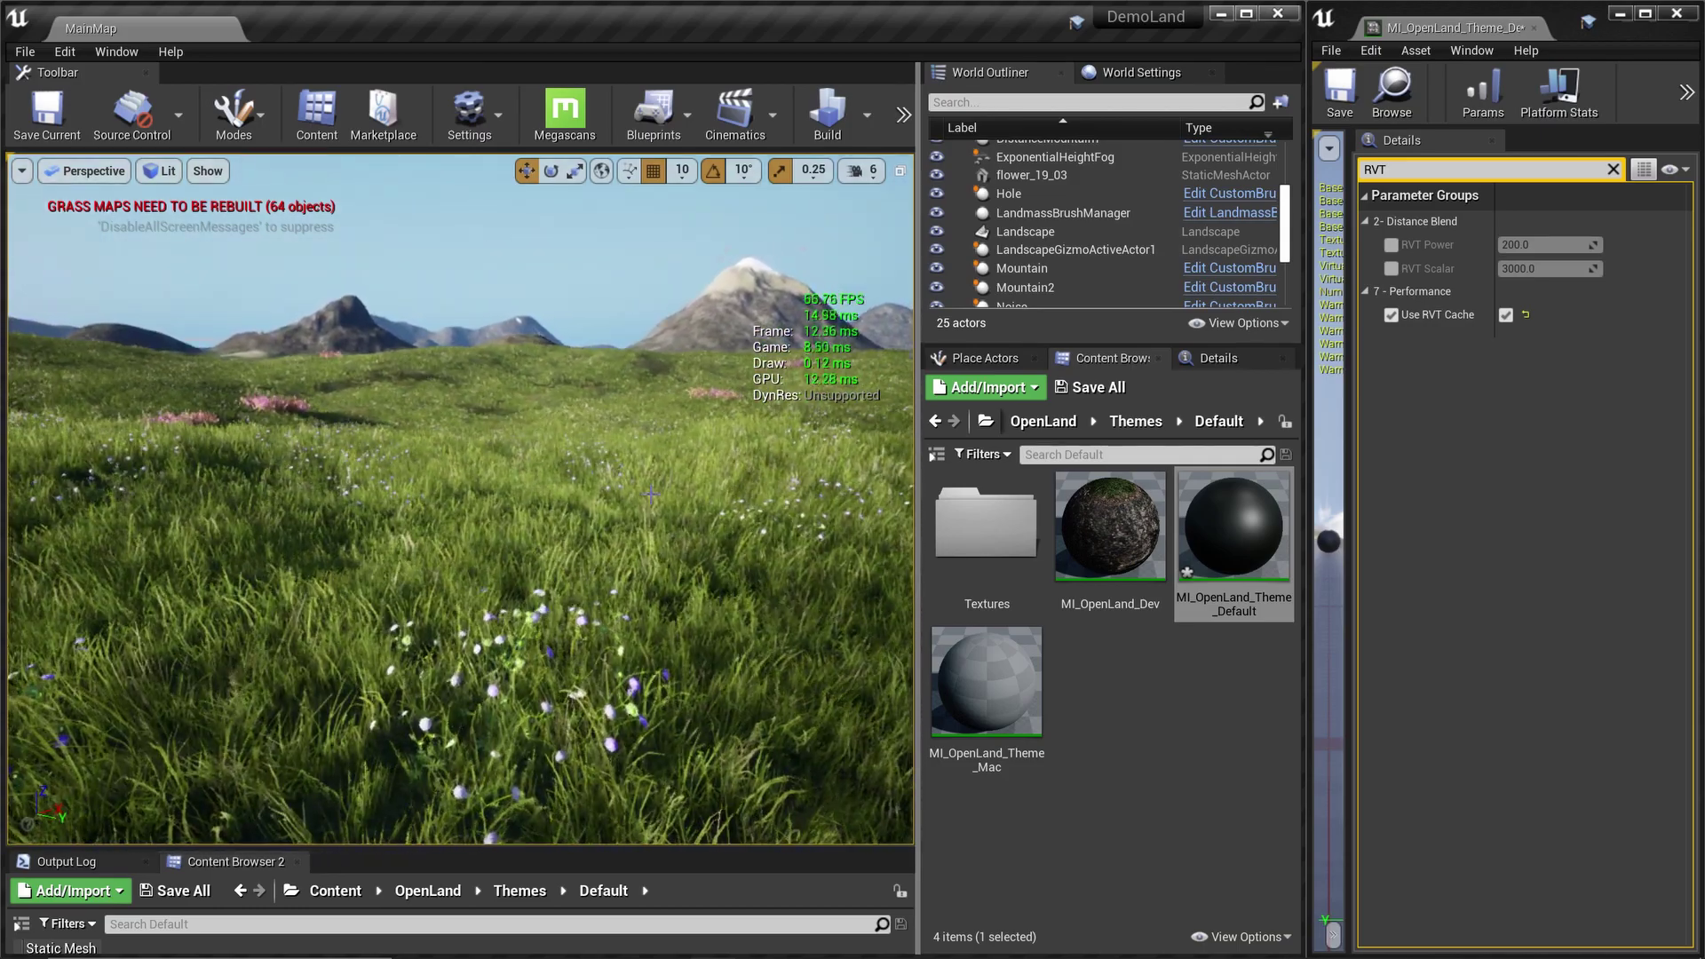
Filter the material parameters by "grass" and set Enable Grass to 0.0
click(1421, 168)
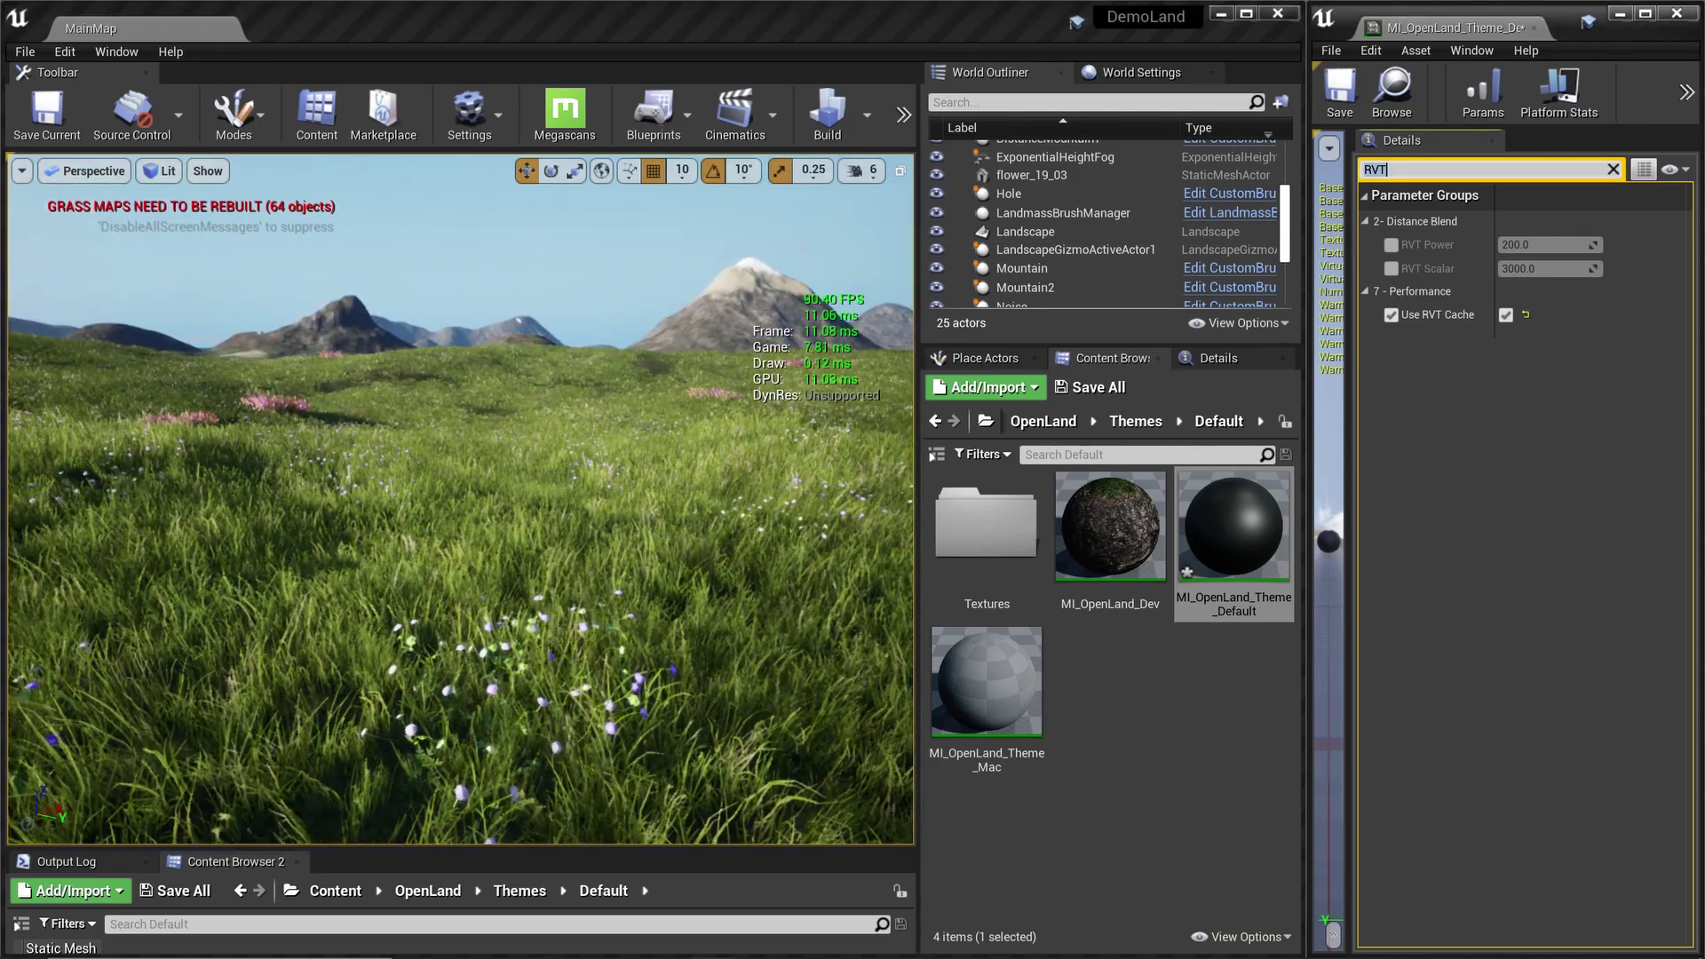
text(grass)
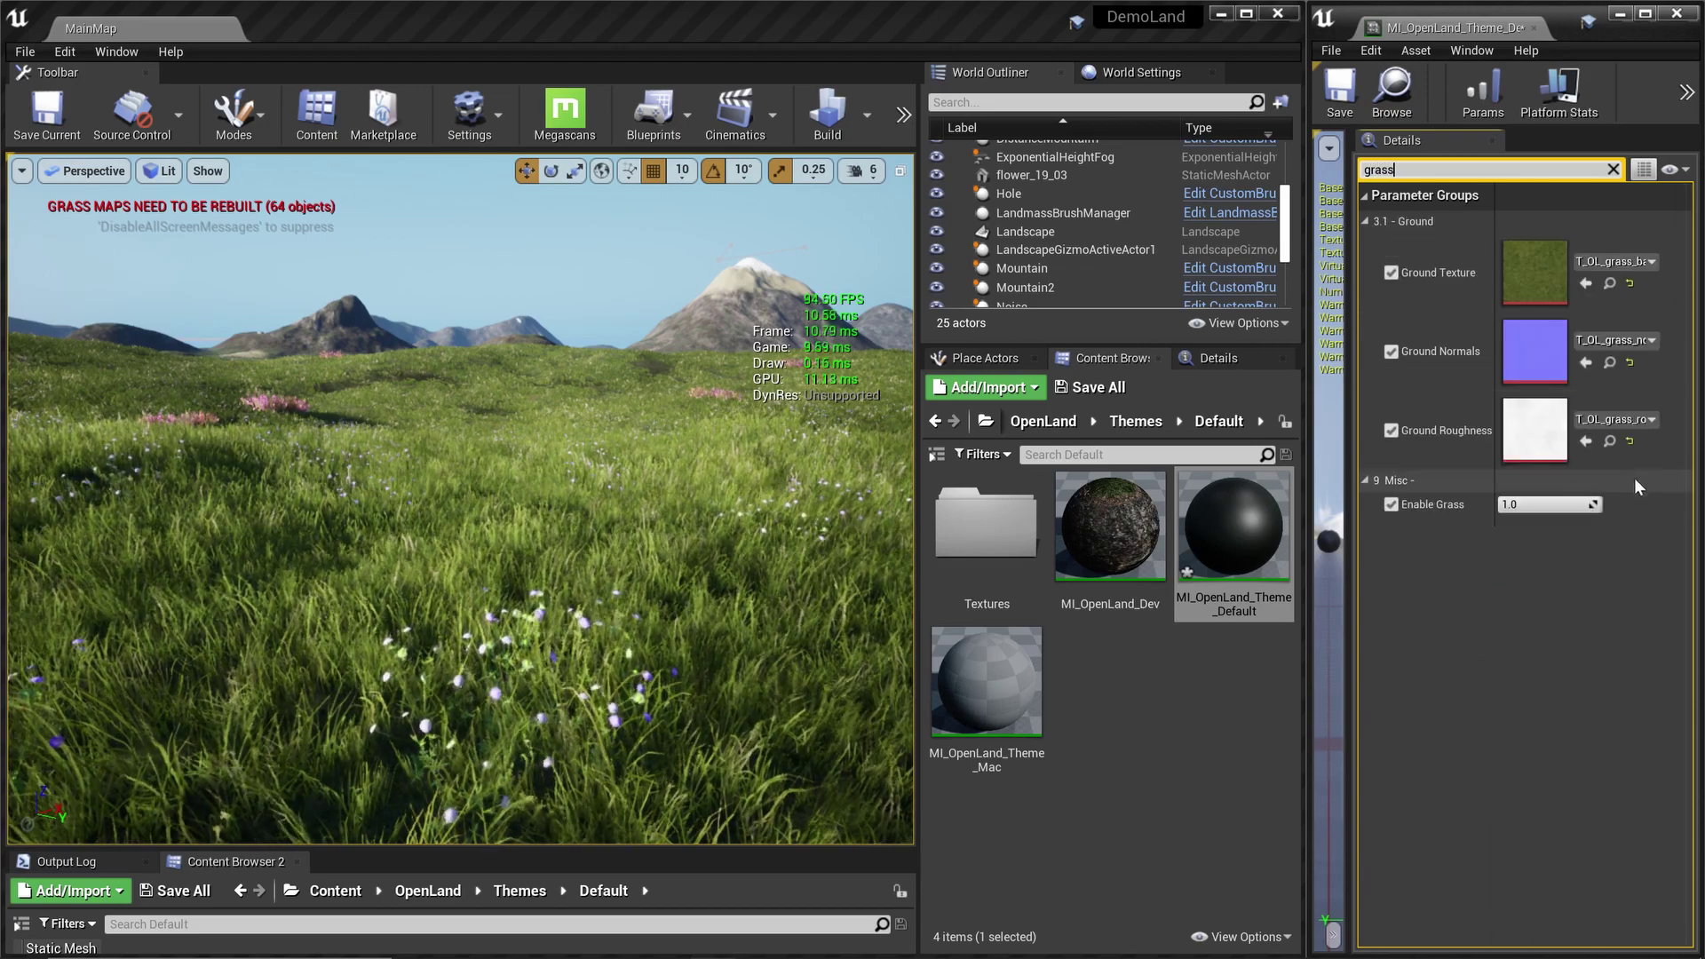
drag(1581, 505, 1452, 508)
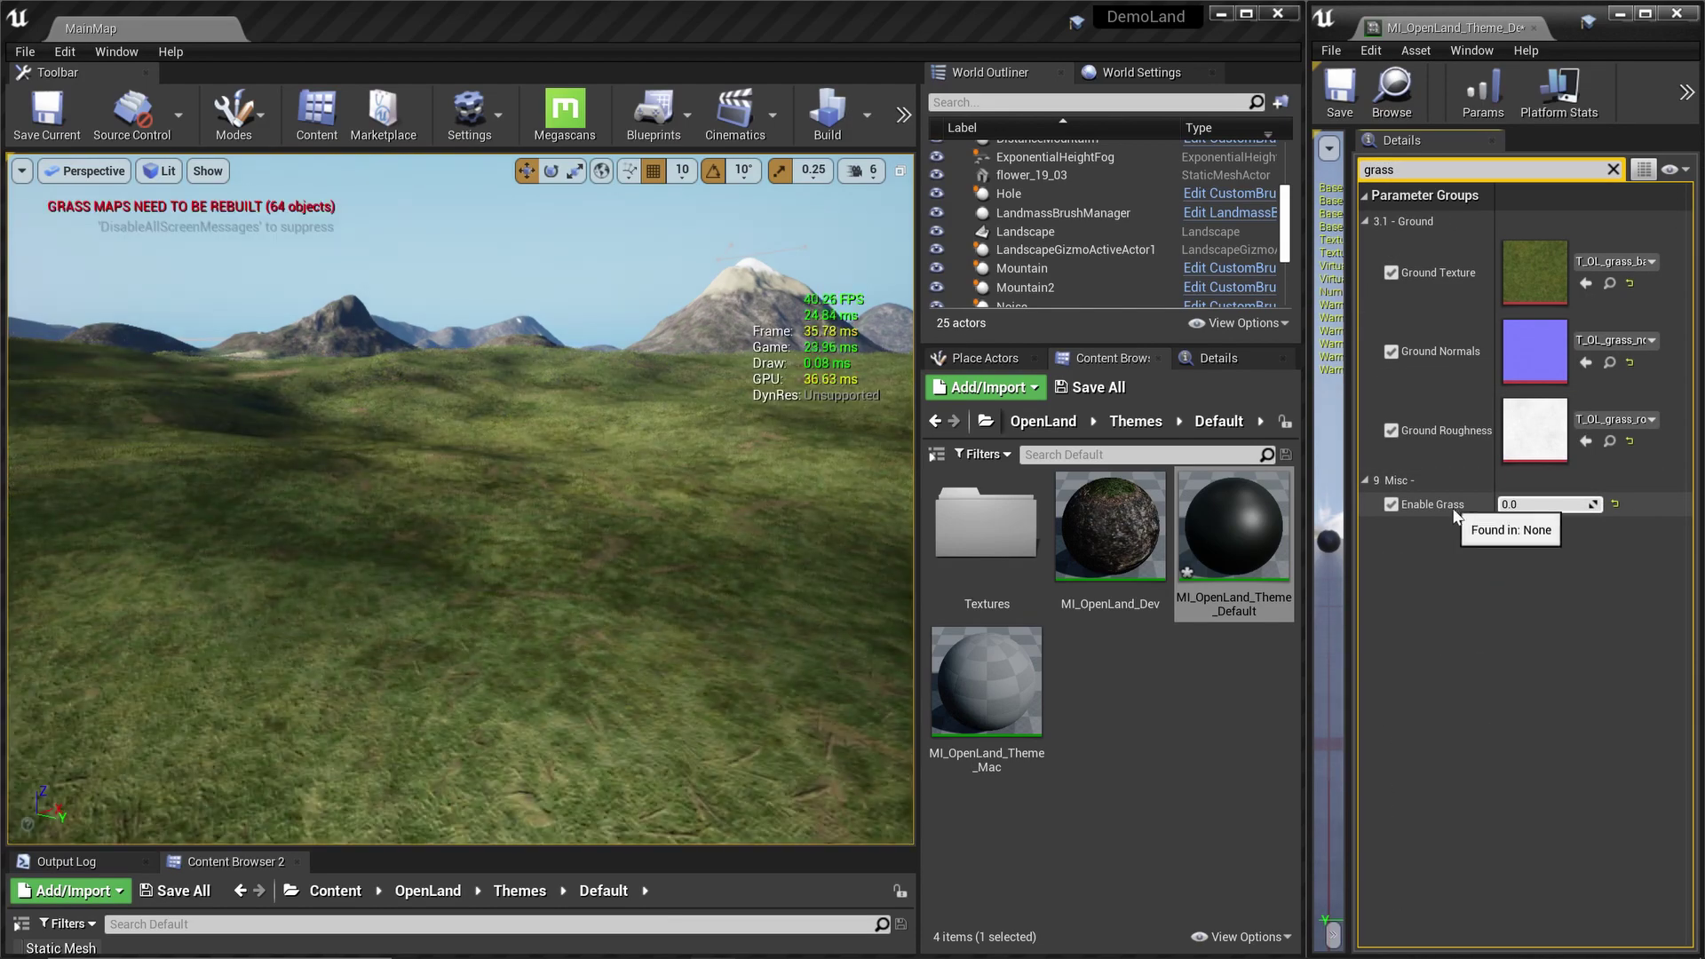
Filter the material parameters by "rvt" and disable Use RVT Cache while viewing the bare mountain slope
right_drag(460, 499, 731, 566)
key(w)
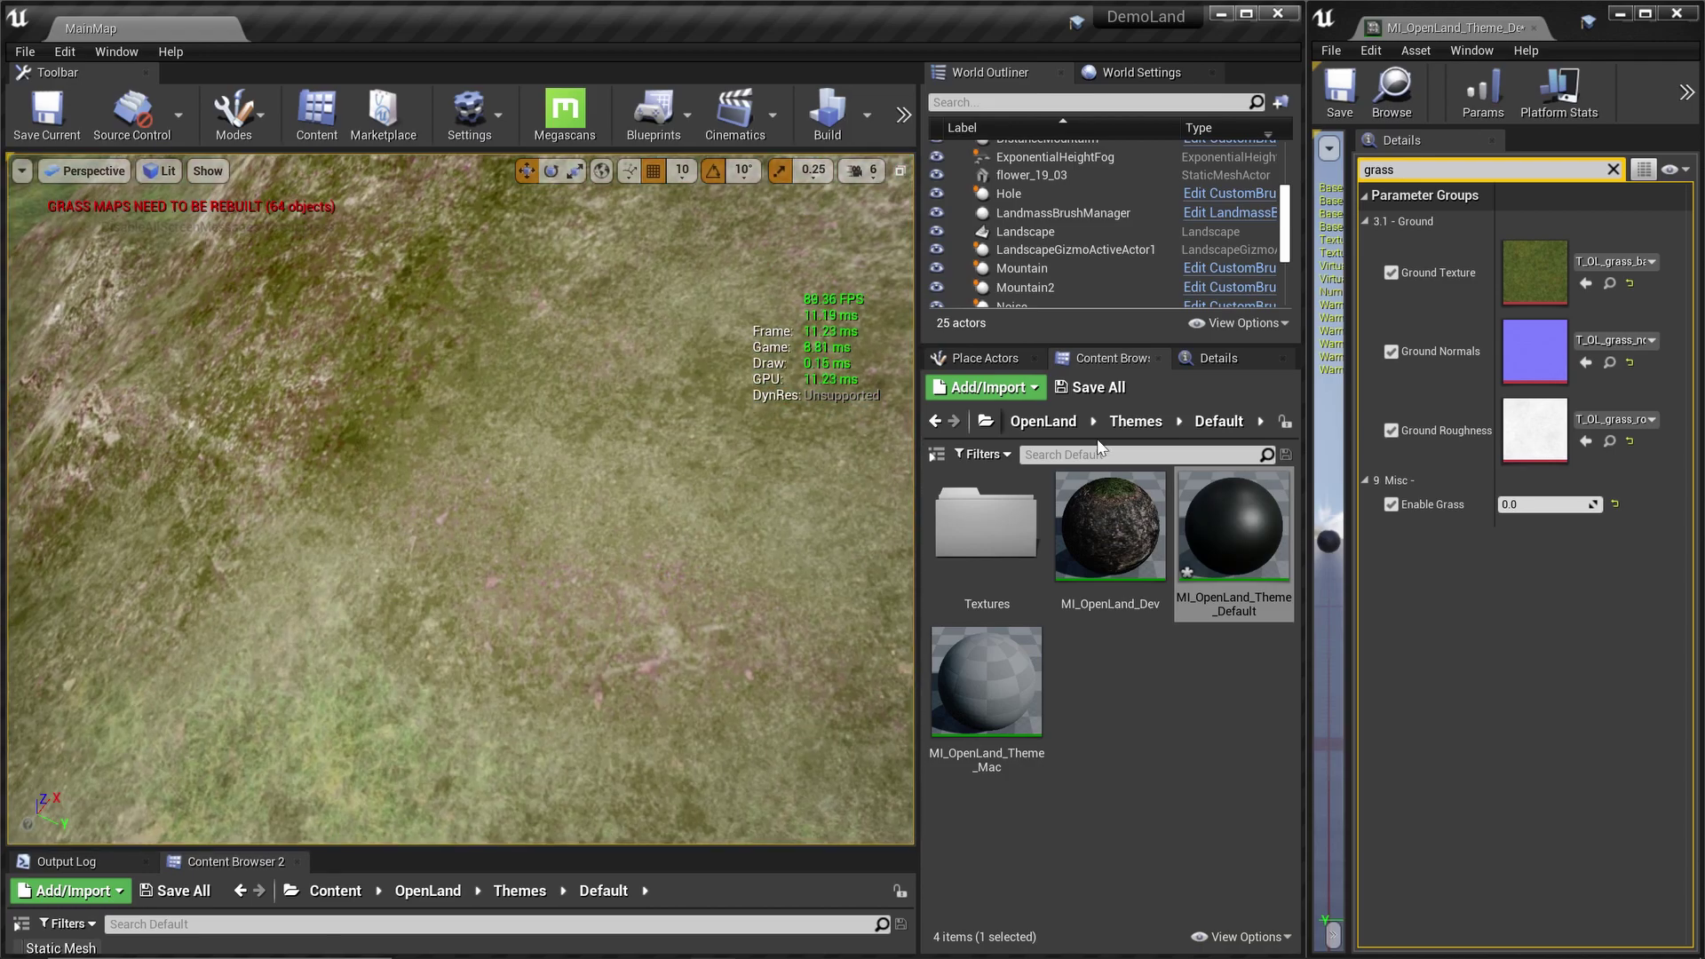
click(1485, 169)
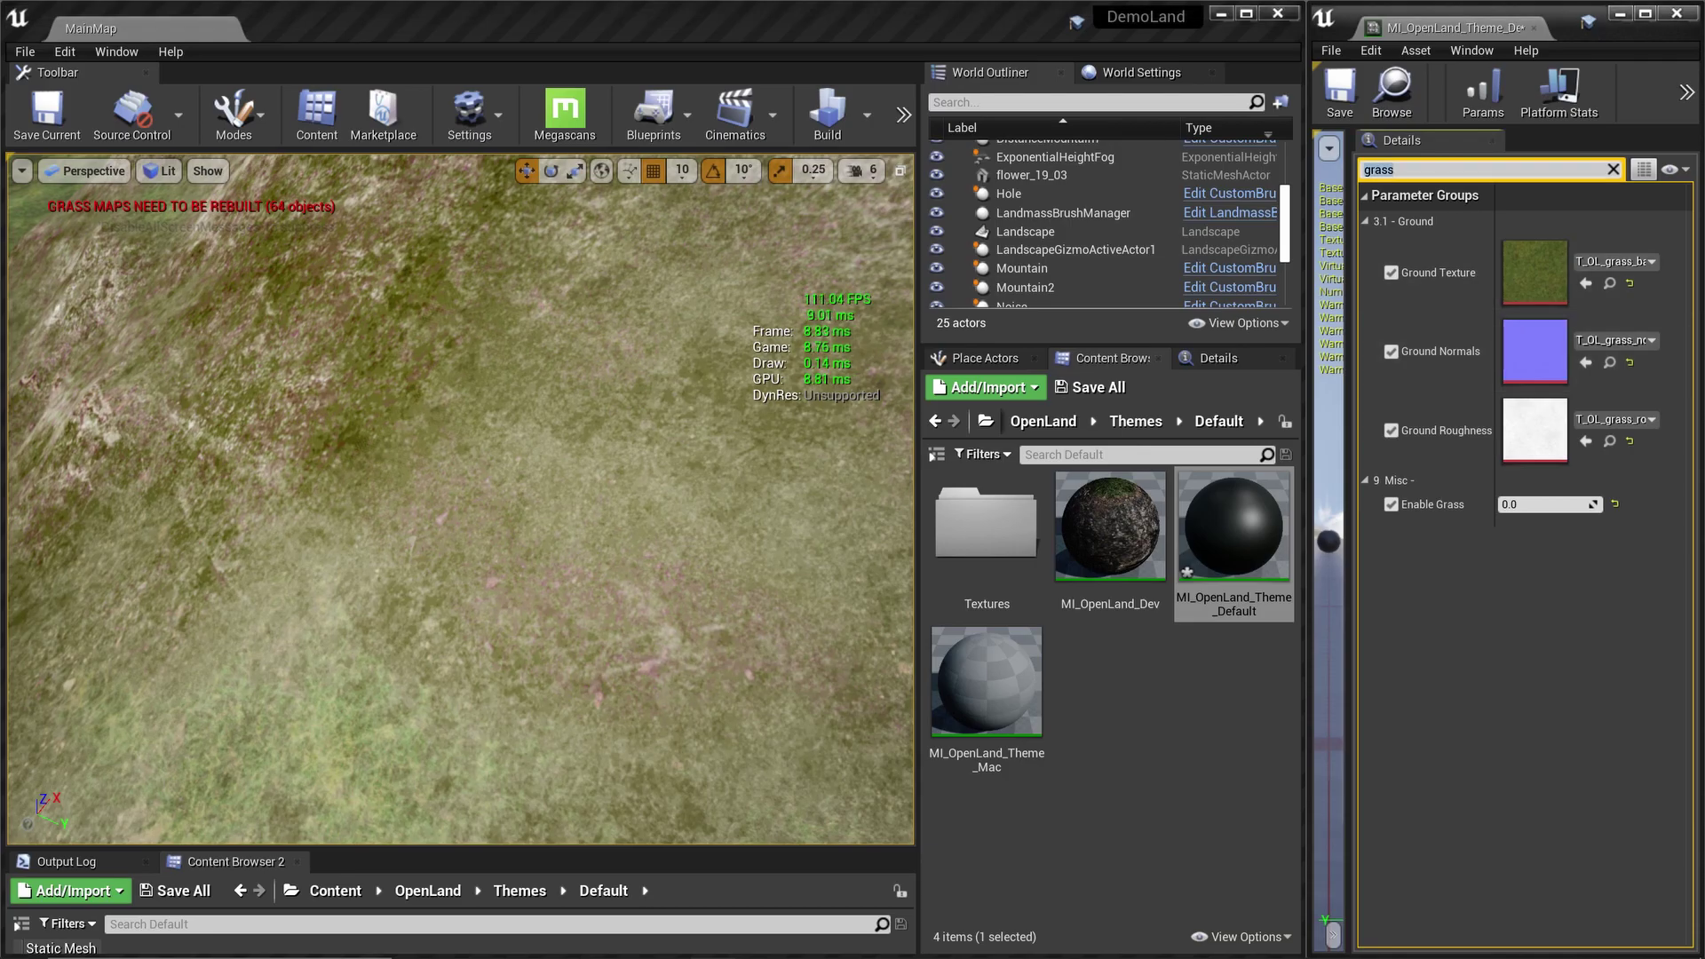
text(rvt)
right_drag(460, 497, 337, 555)
right_drag(604, 405, 697, 350)
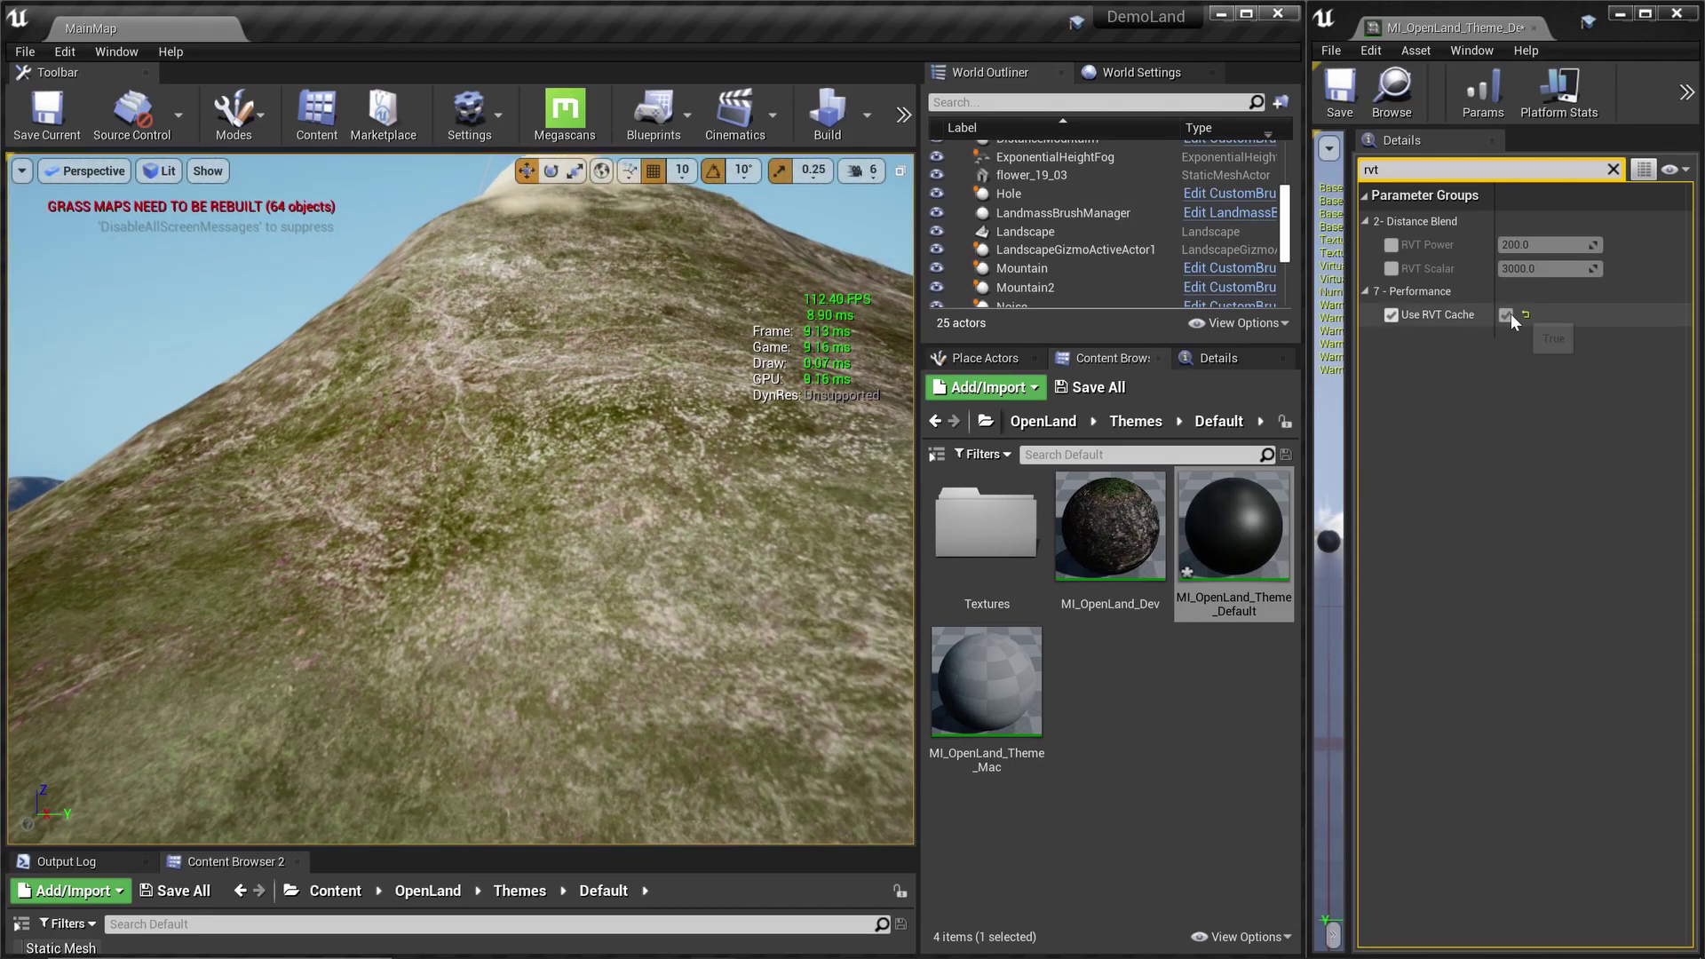
click(1509, 317)
click(1508, 316)
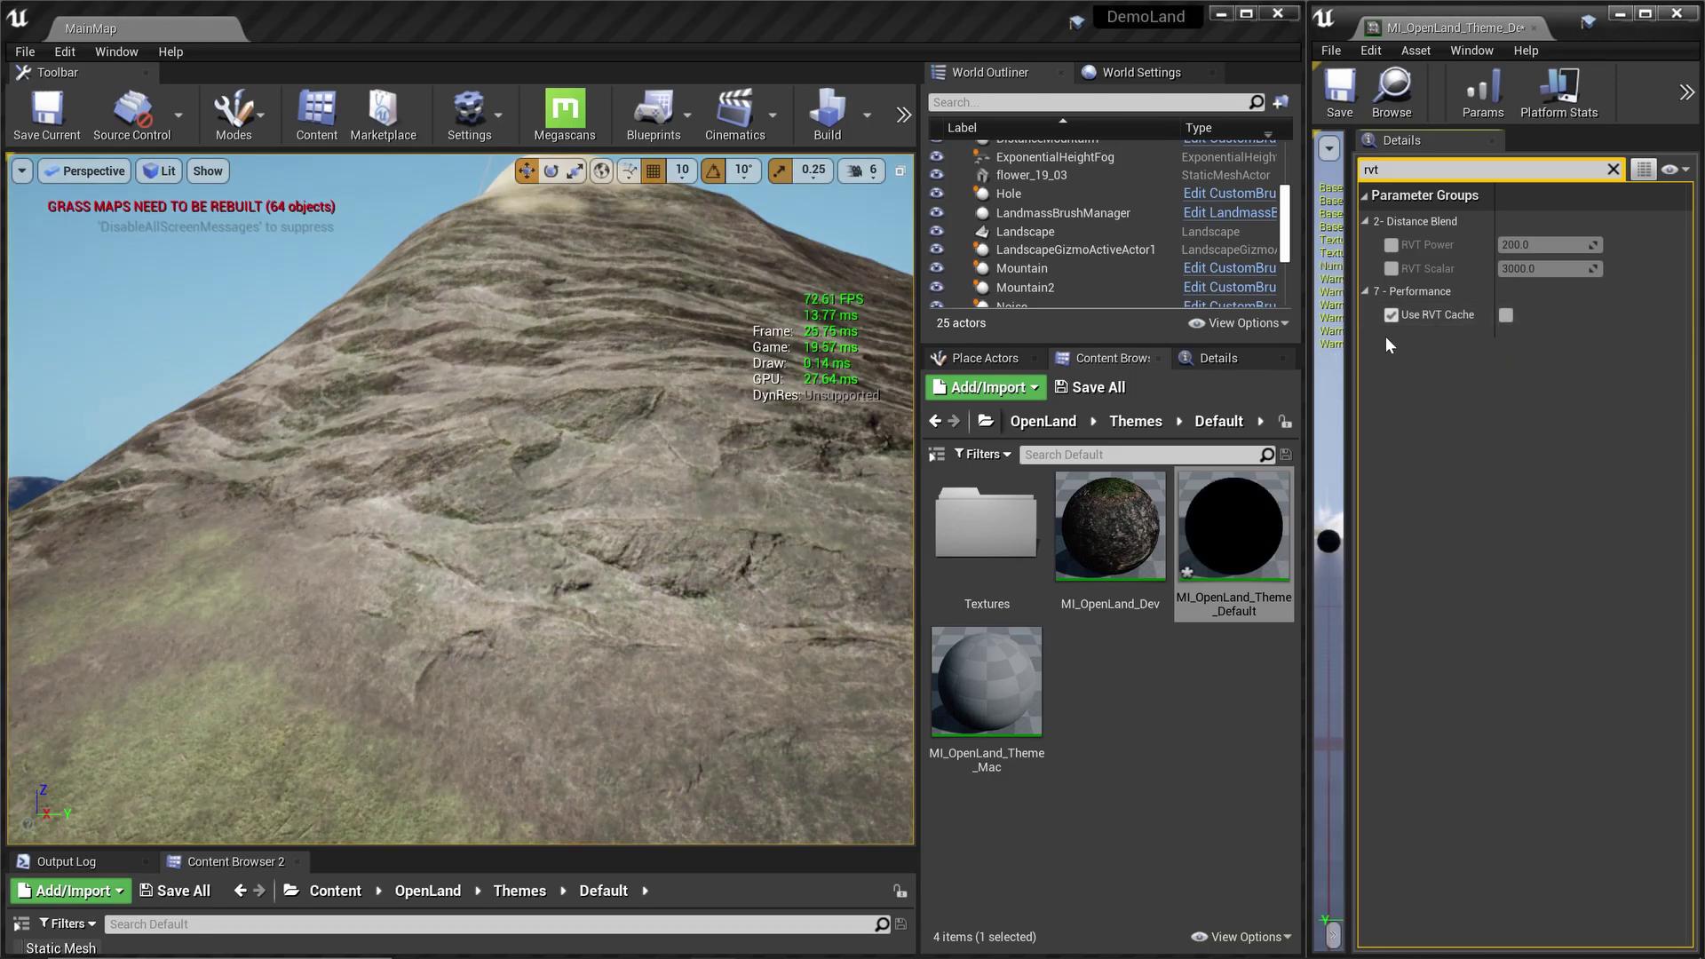
Examine the mountain slope and surrounding ground, checking texture detail and frame times without the RVT cache
key(w)
right_drag(635, 521, 645, 479)
drag(645, 480, 655, 437)
key(s)
right_drag(656, 437, 679, 377)
drag(673, 478, 586, 487)
right_drag(280, 454, 329, 454)
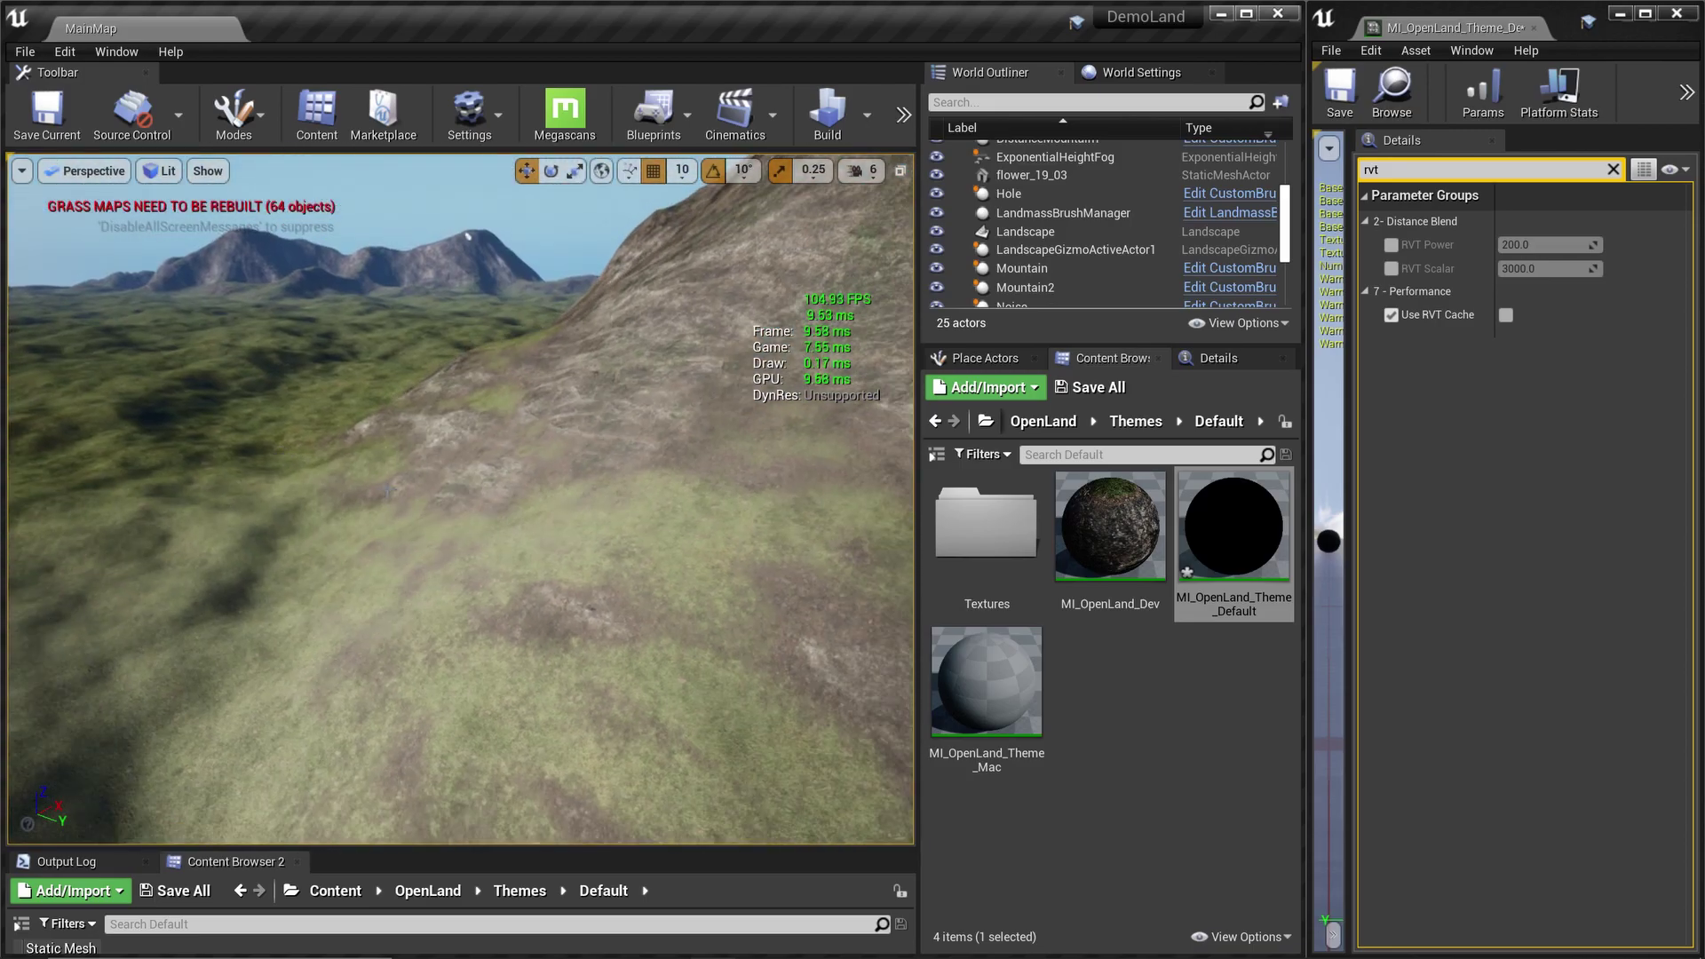
right_drag(506, 538, 204, 515)
key(q)
drag(488, 535, 545, 521)
right_drag(545, 521, 743, 503)
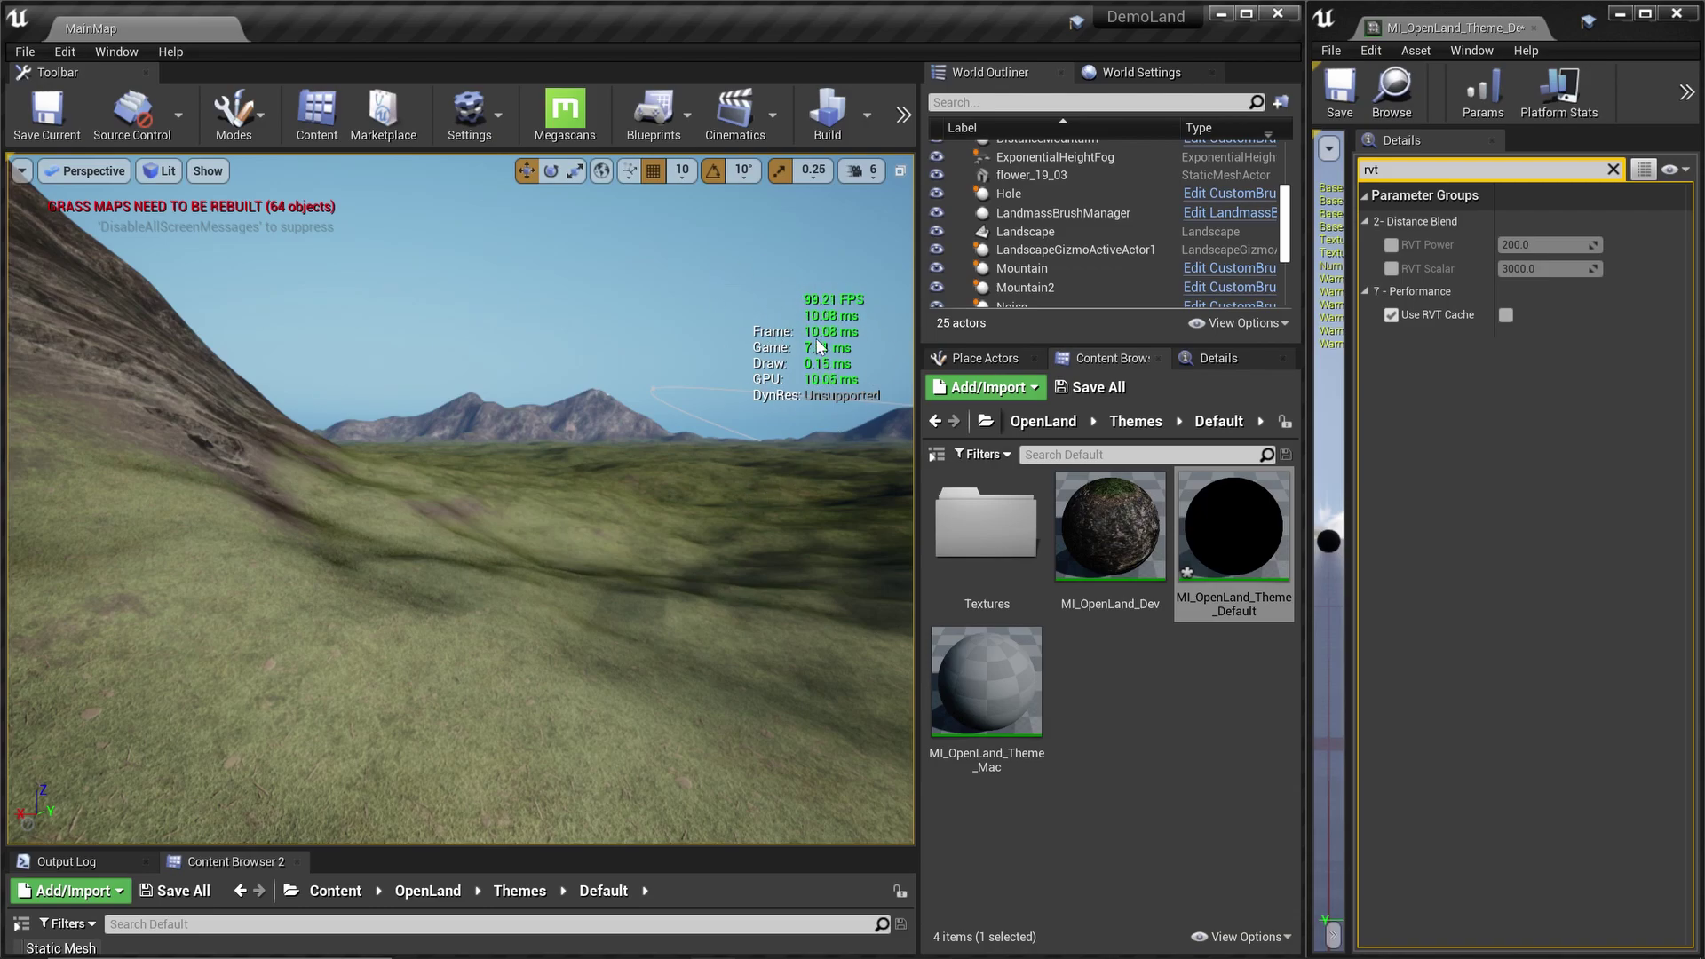
right_drag(839, 384, 864, 302)
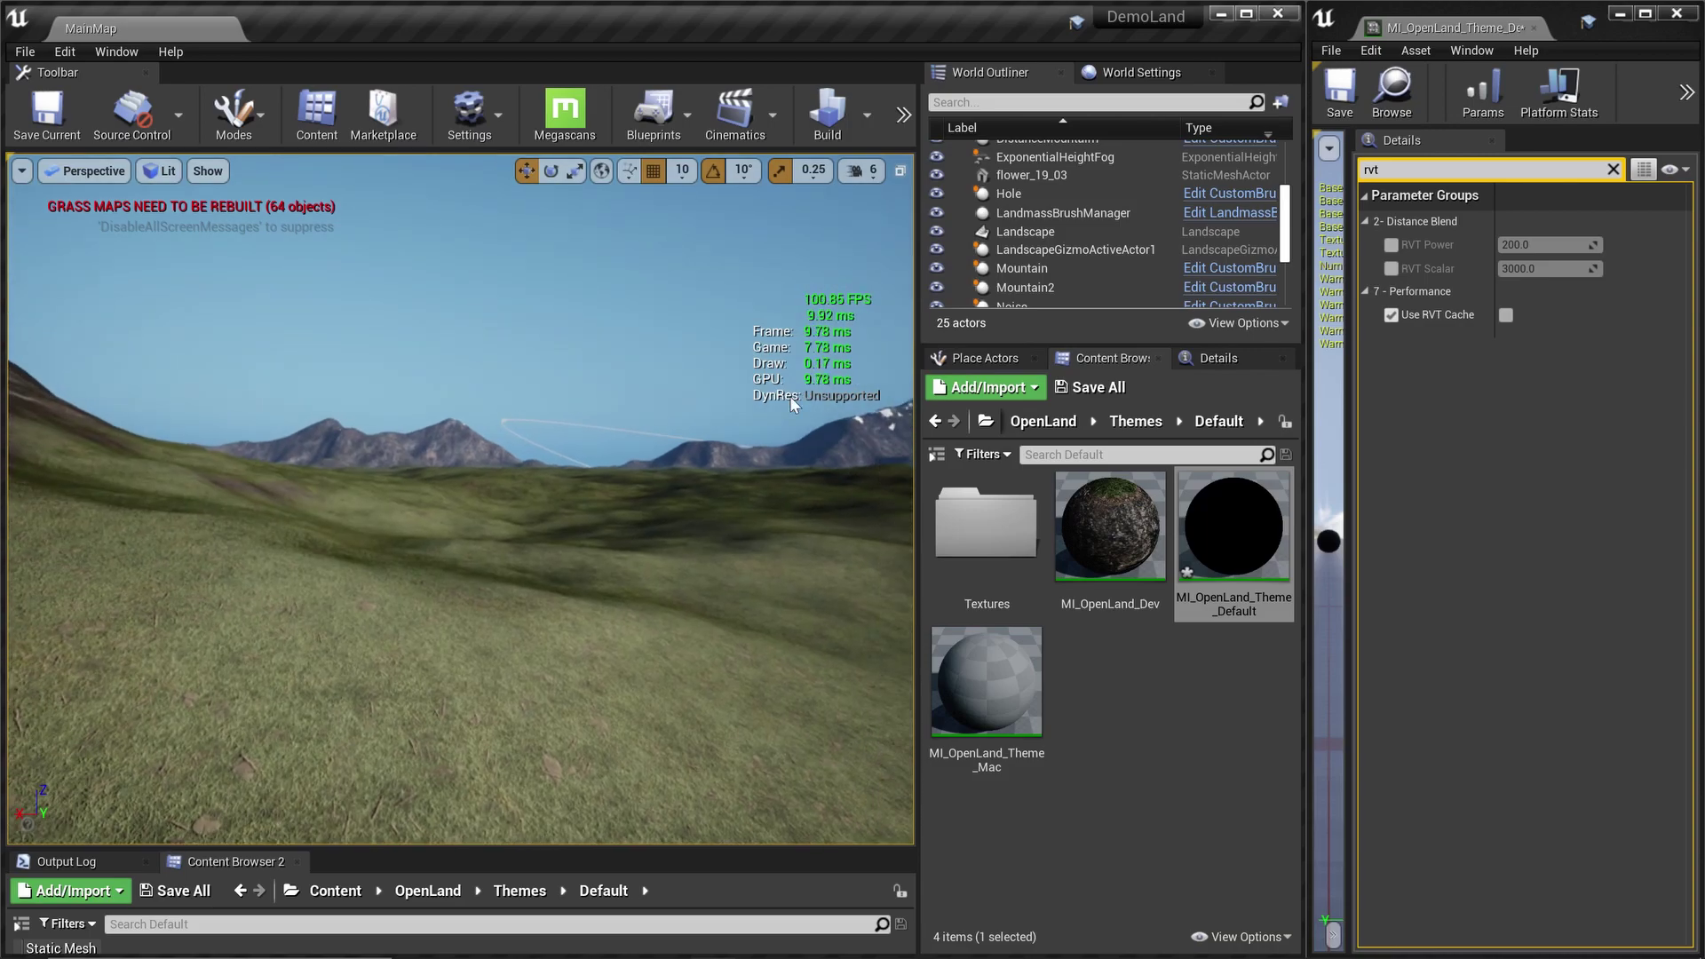
Play the level, run the character across the bare ground to check performance, and stop the session
key(alt+p)
key(w)
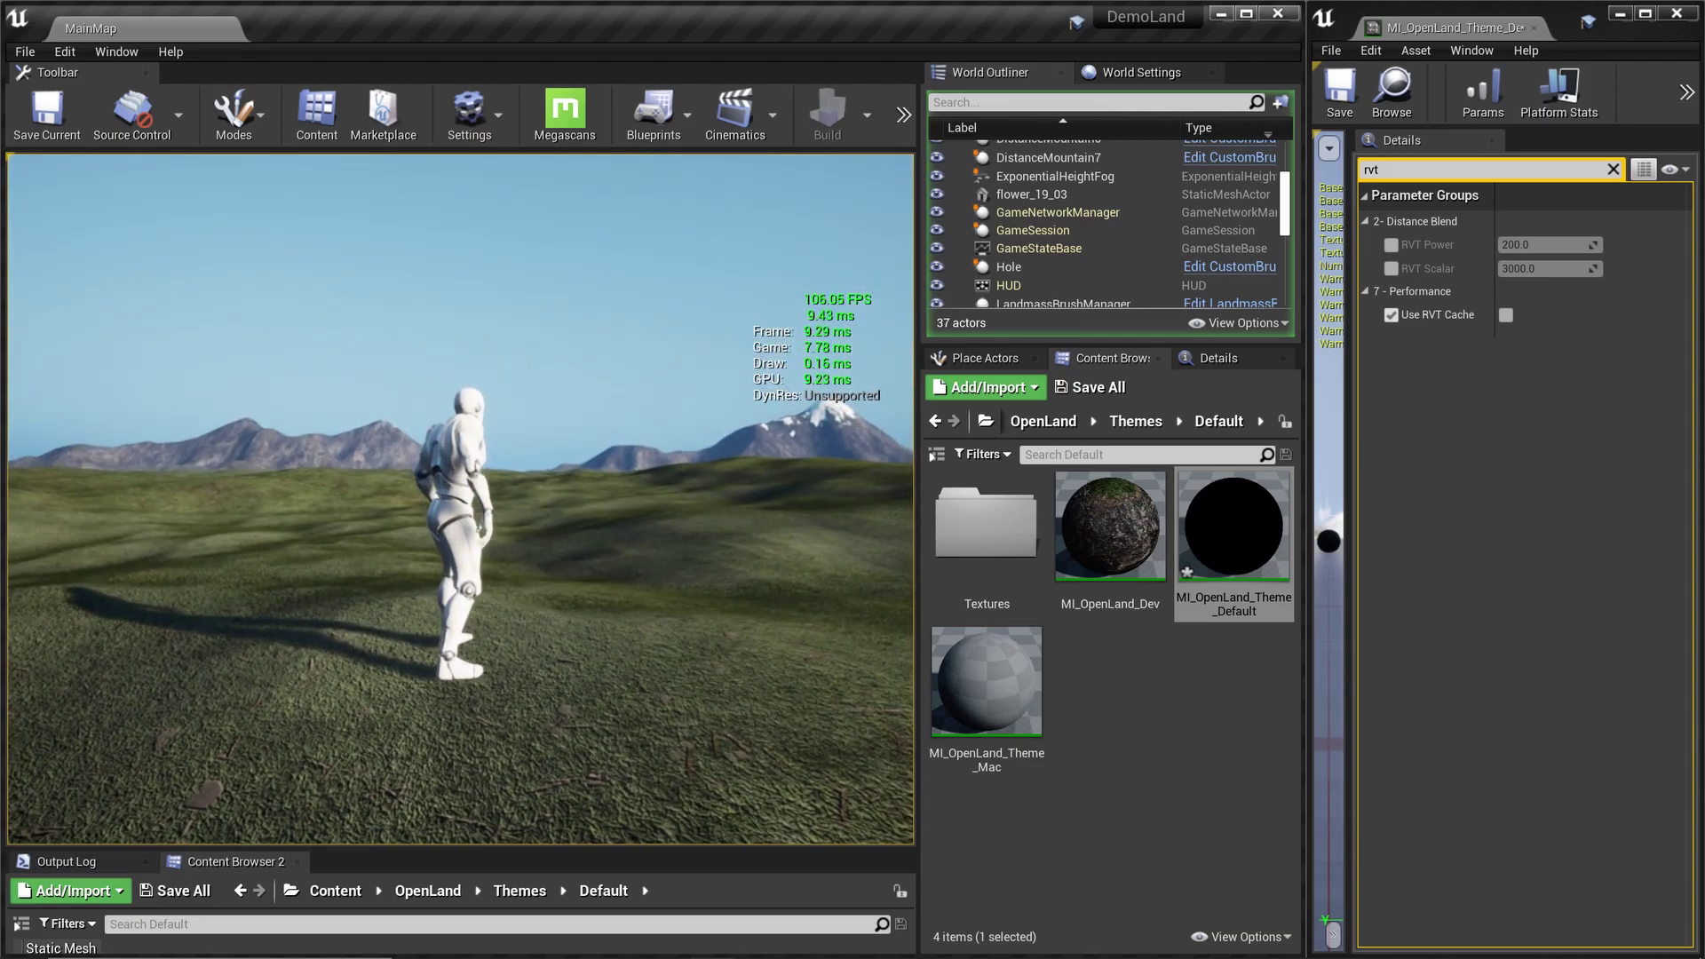
key(w)
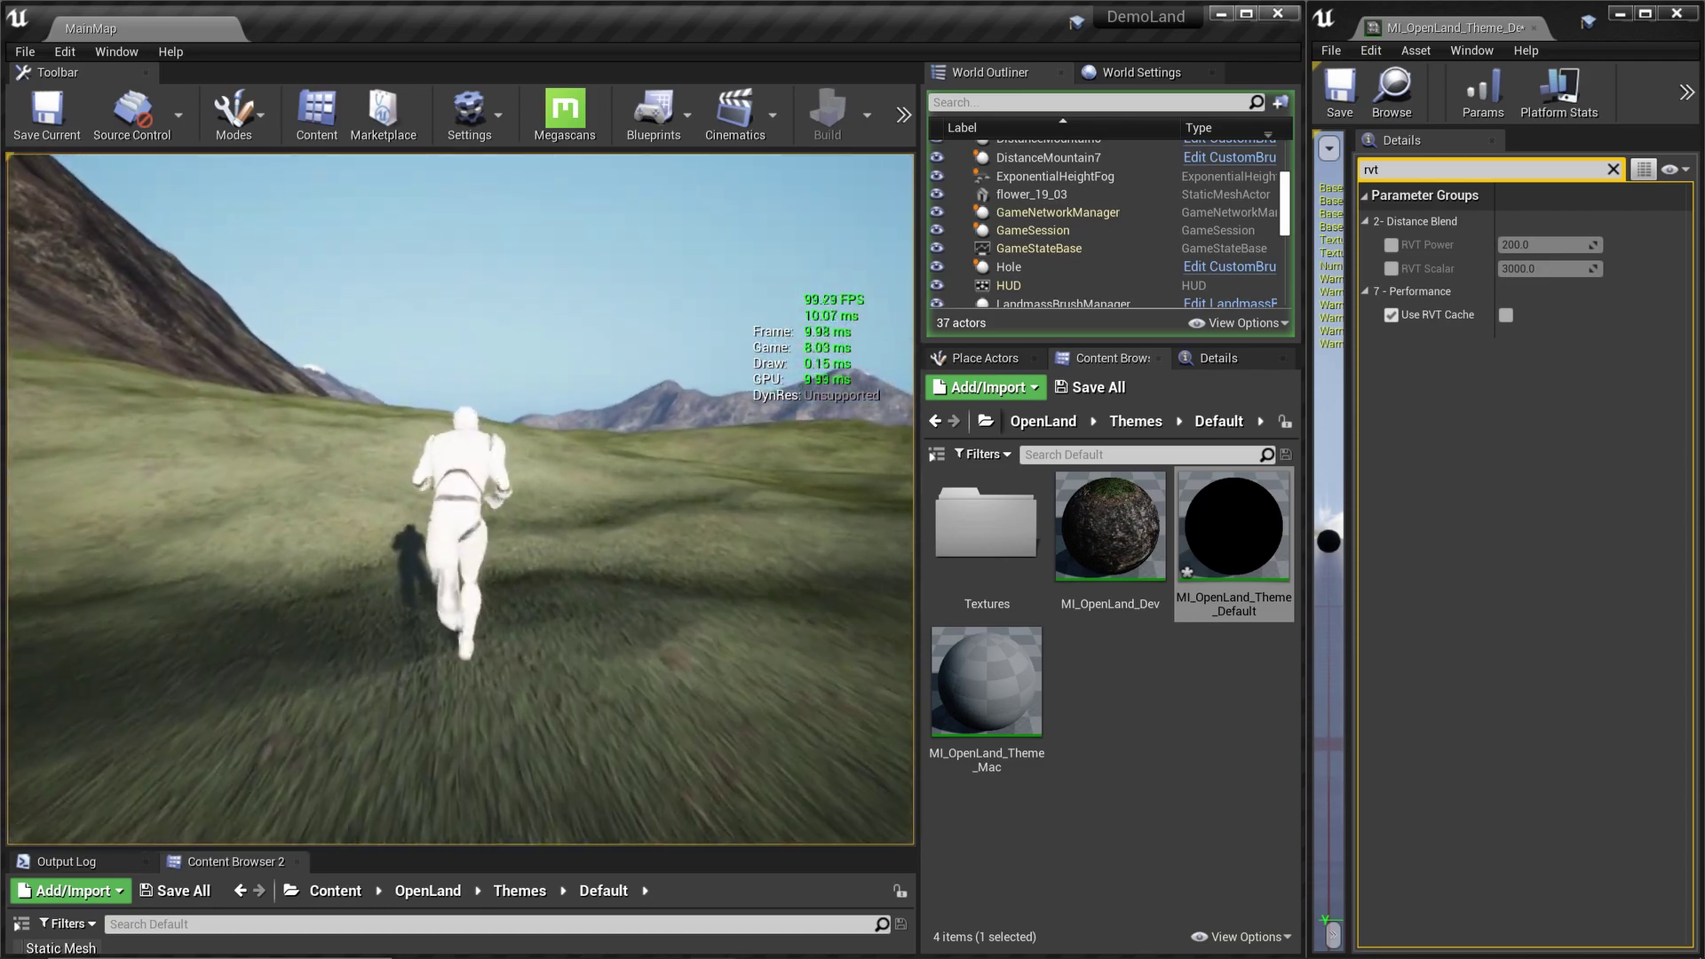
key(Escape)
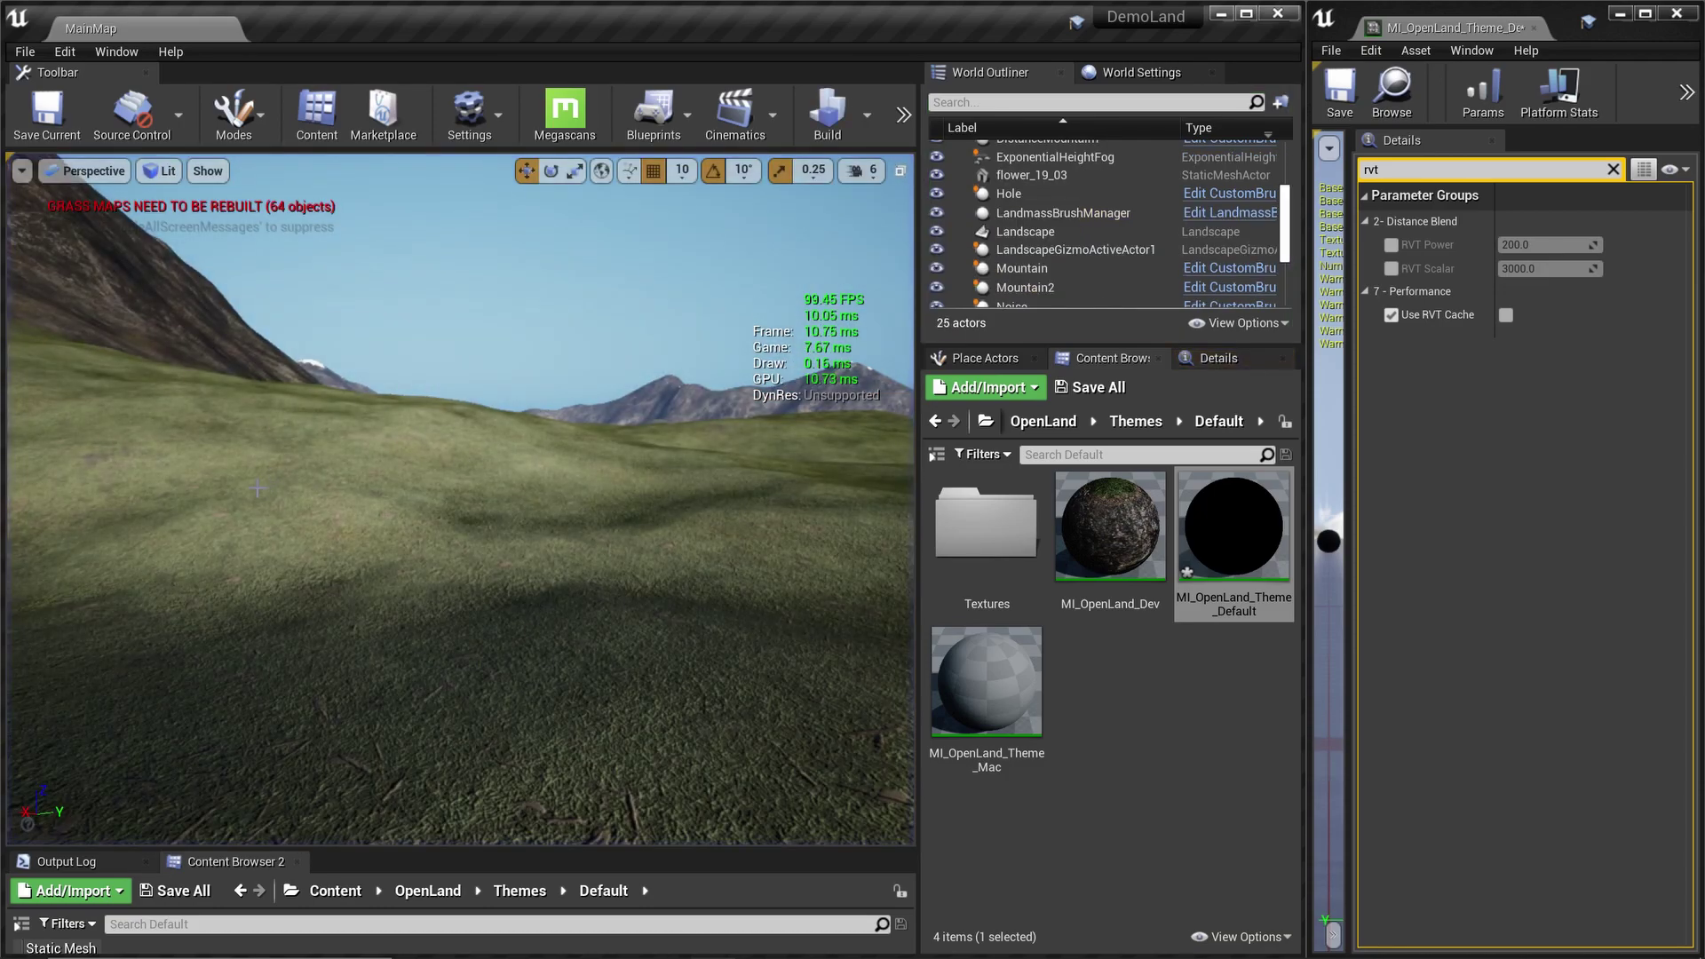
Enable Use RVT Cache and play the level, running the character across the landscape to compare performance
click(1505, 315)
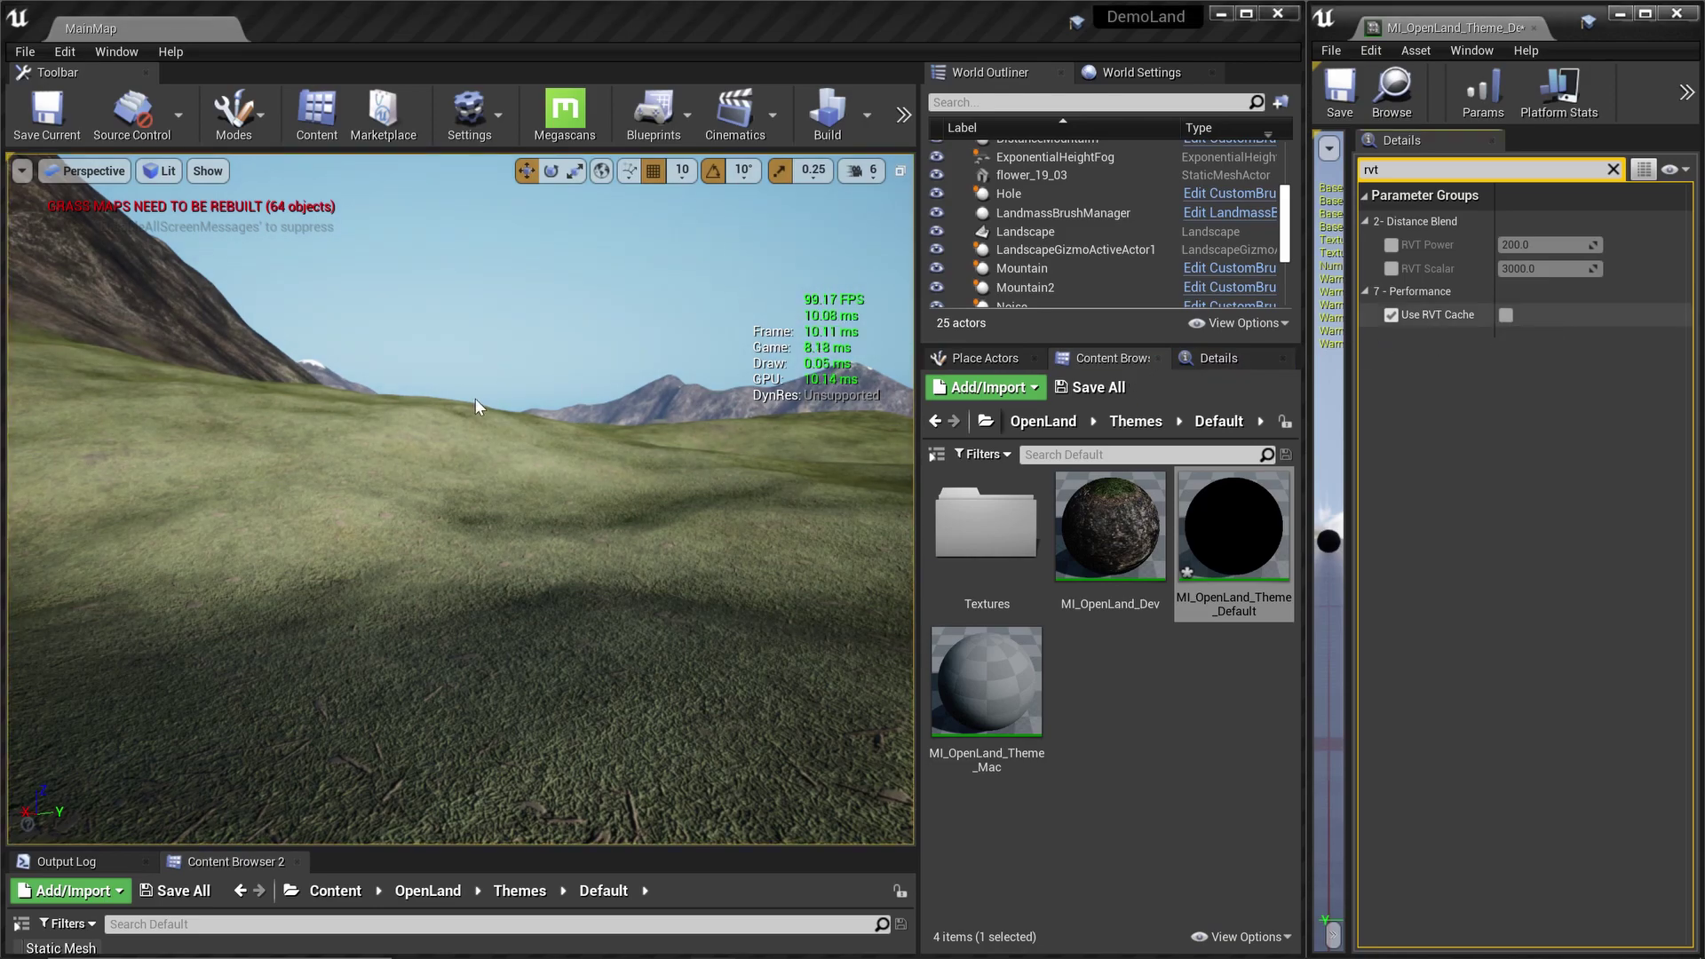
key(alt+p)
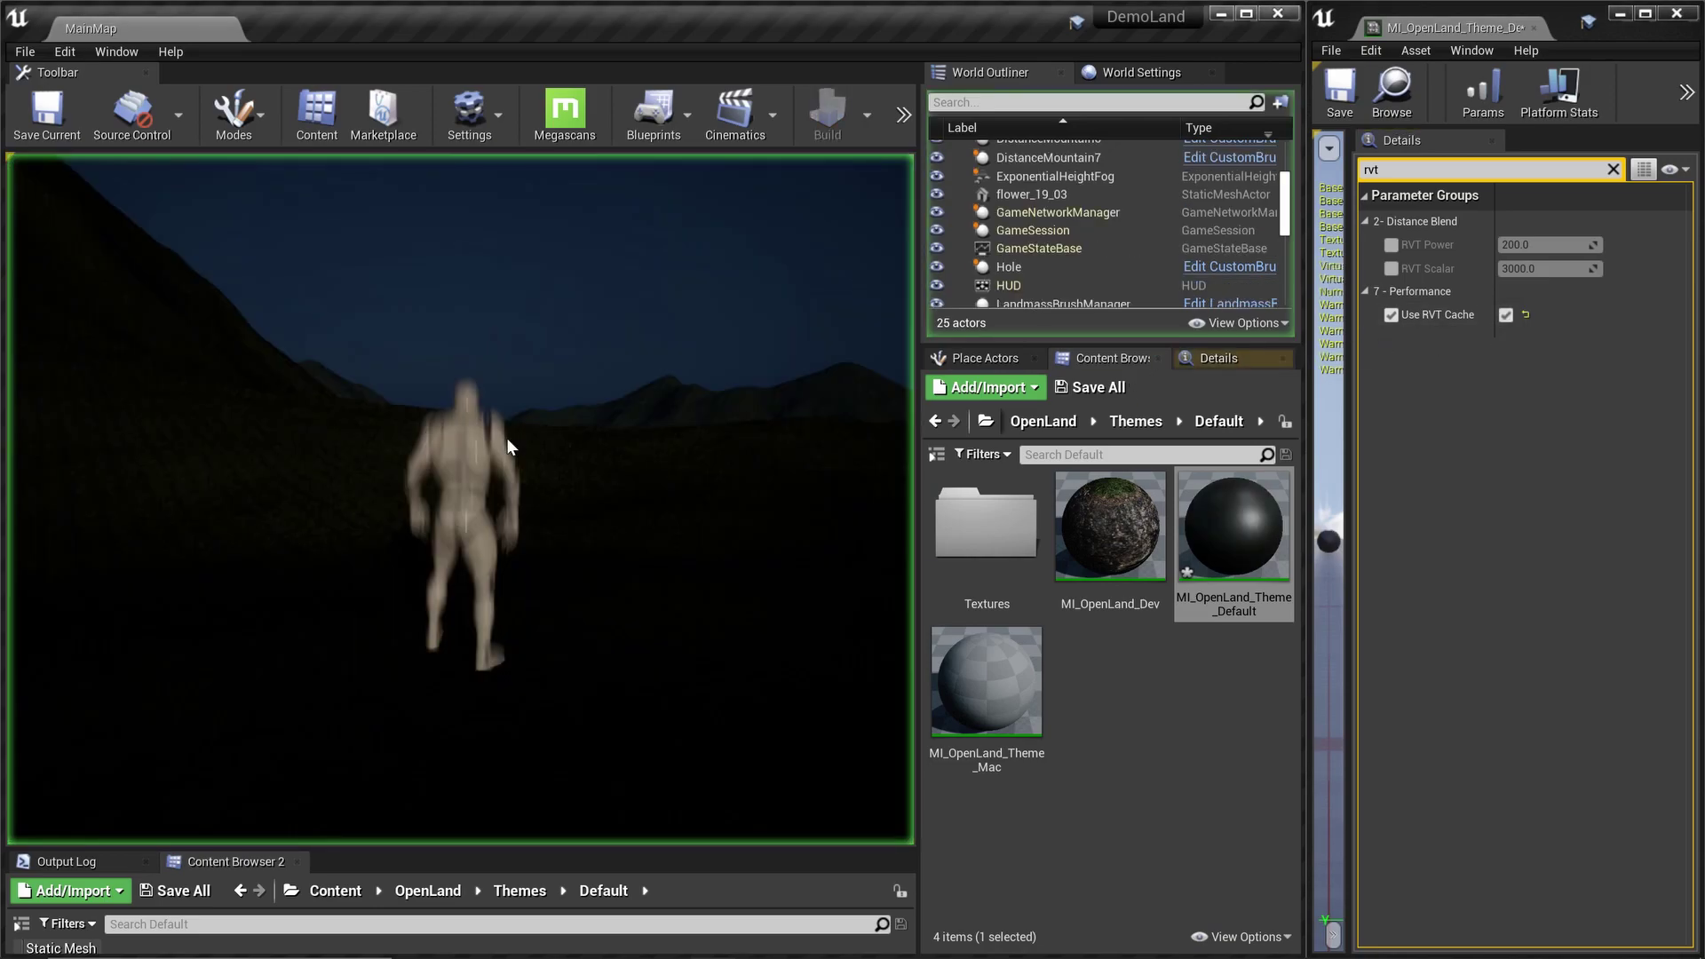
key(w)
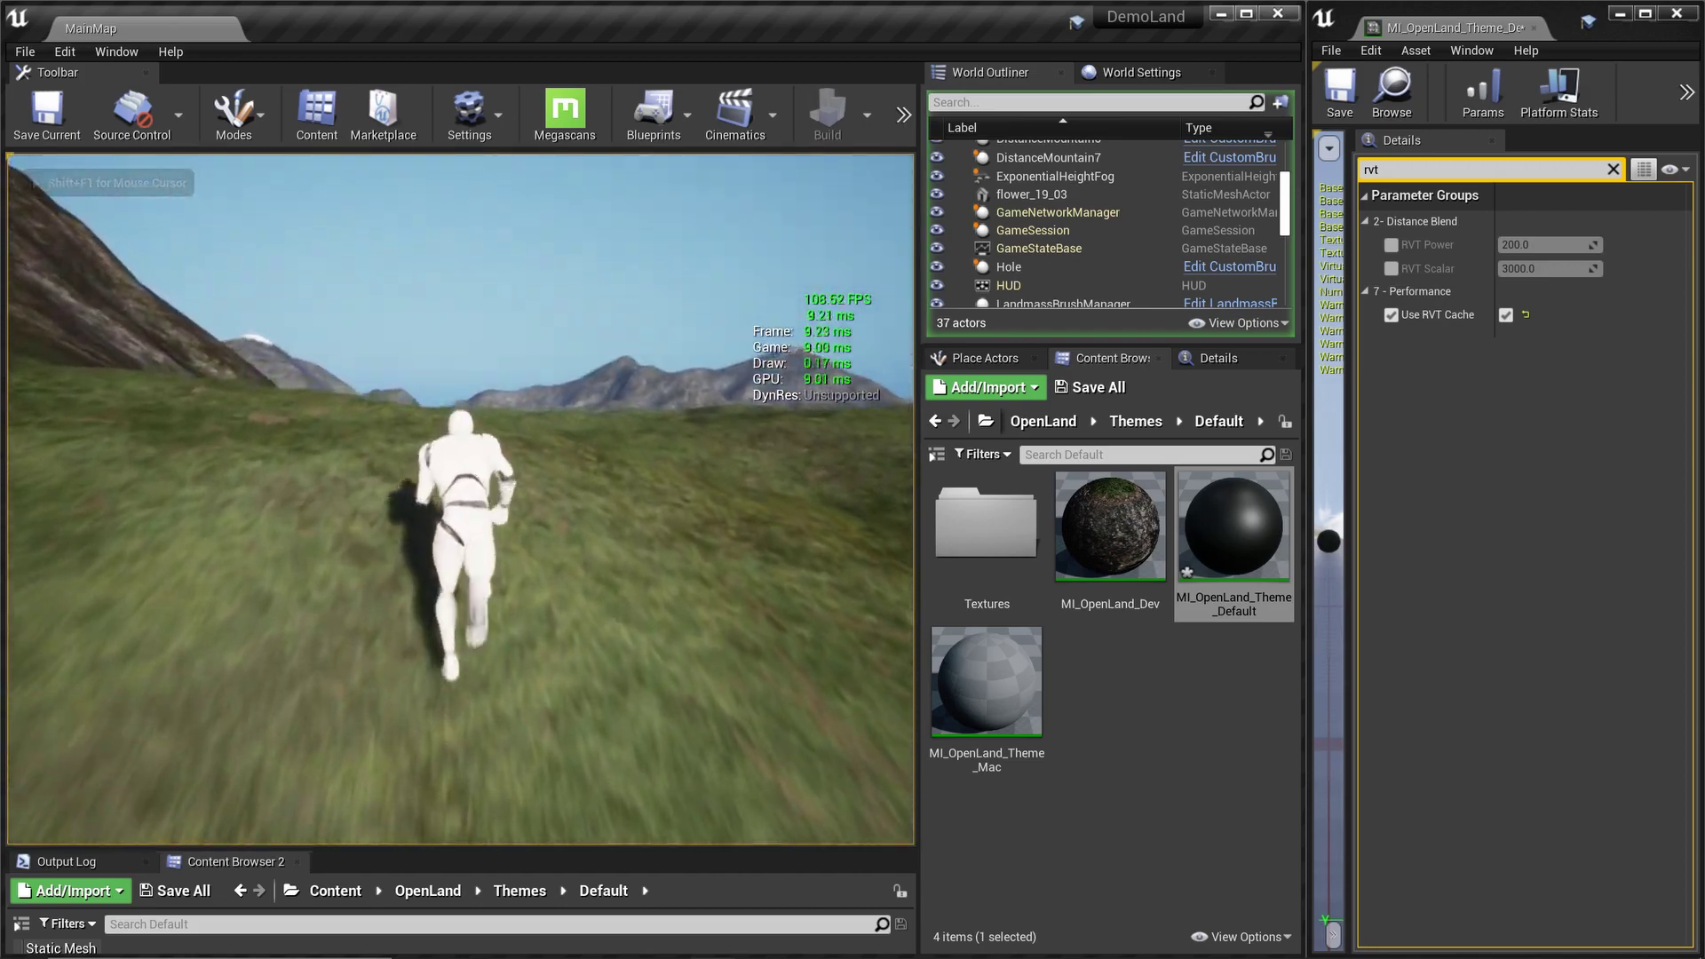
key(w)
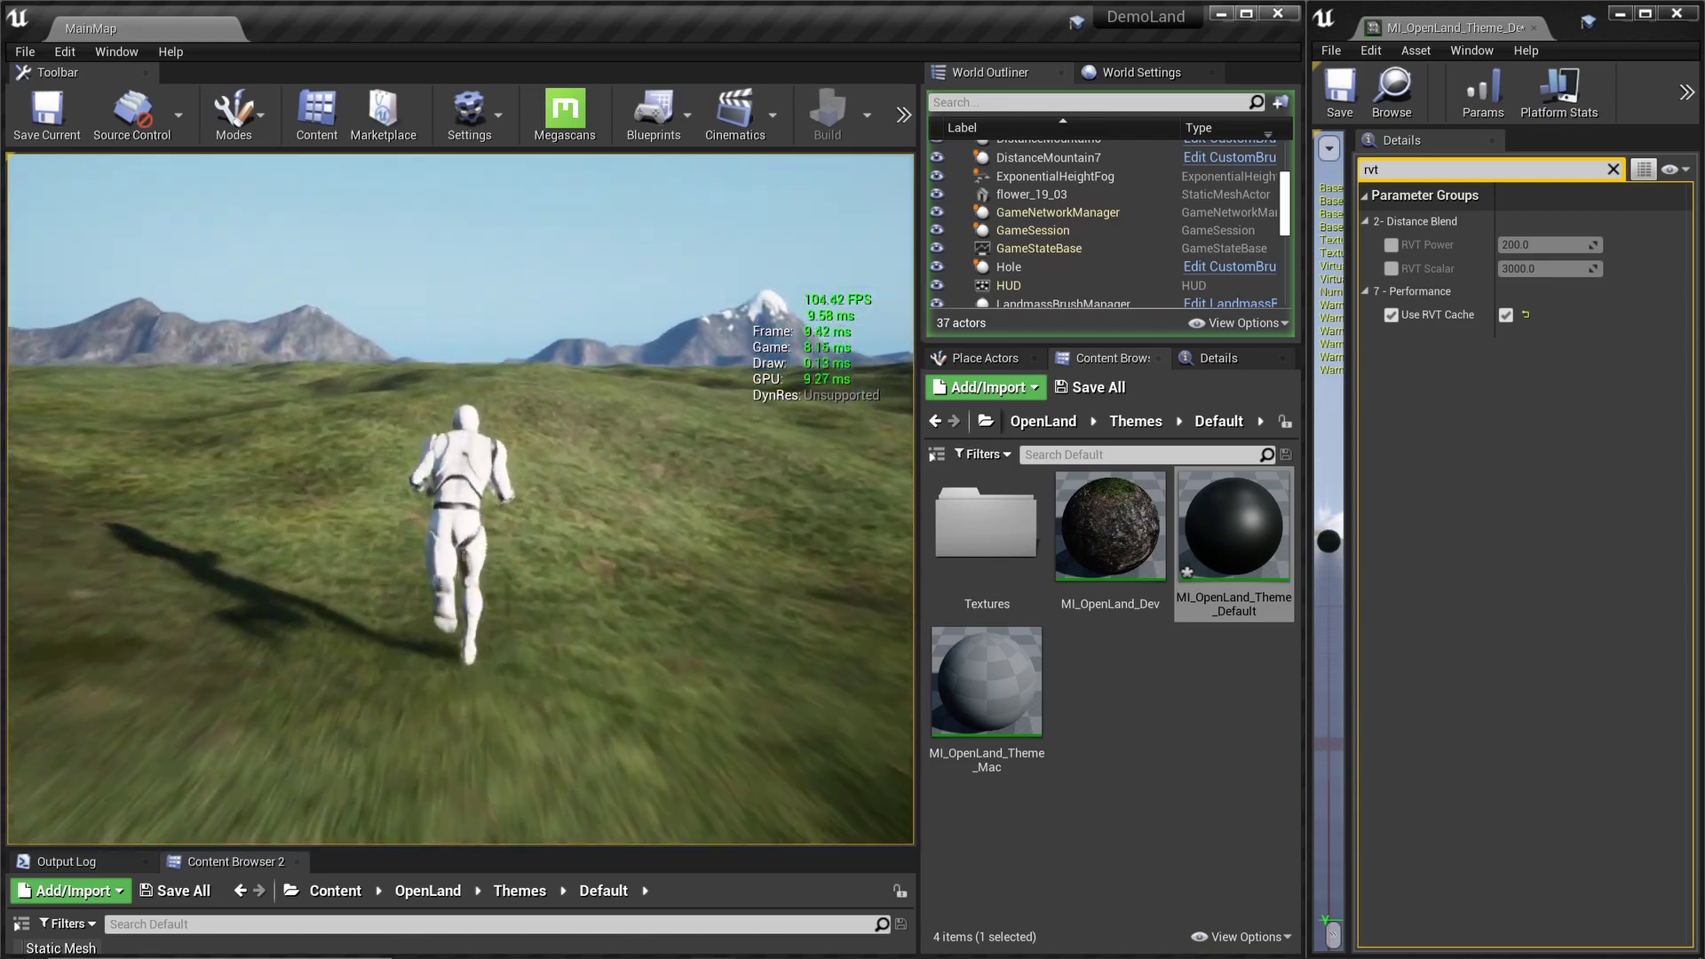
key(w)
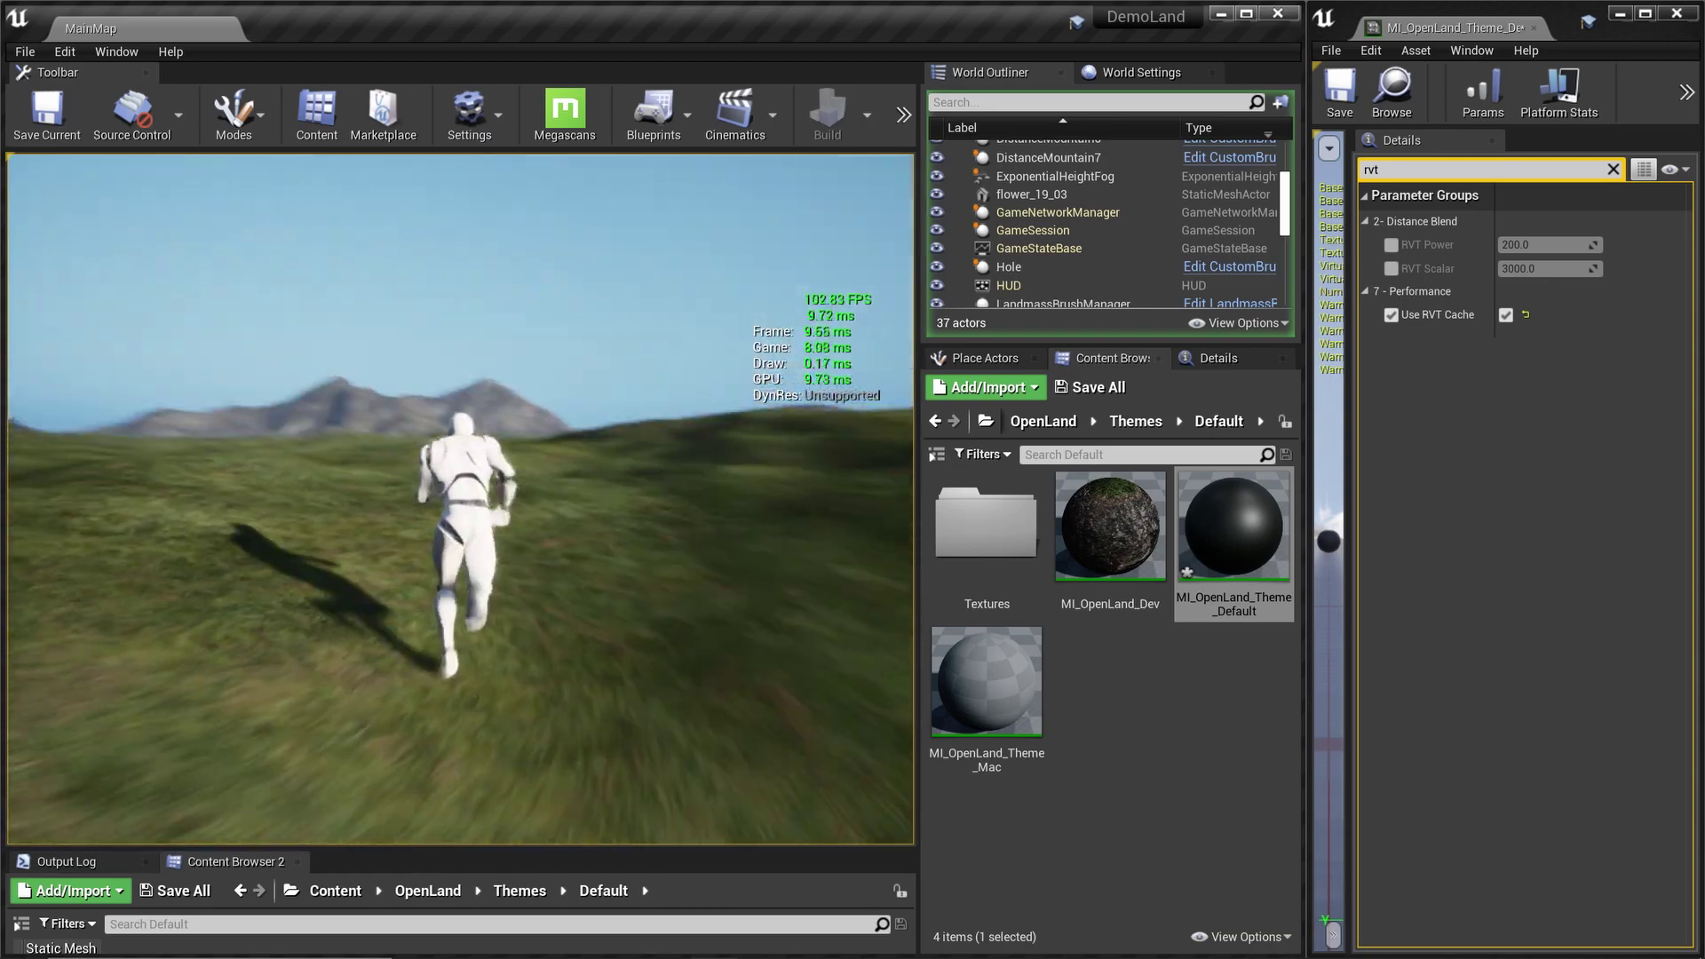
key(w)
key(w)
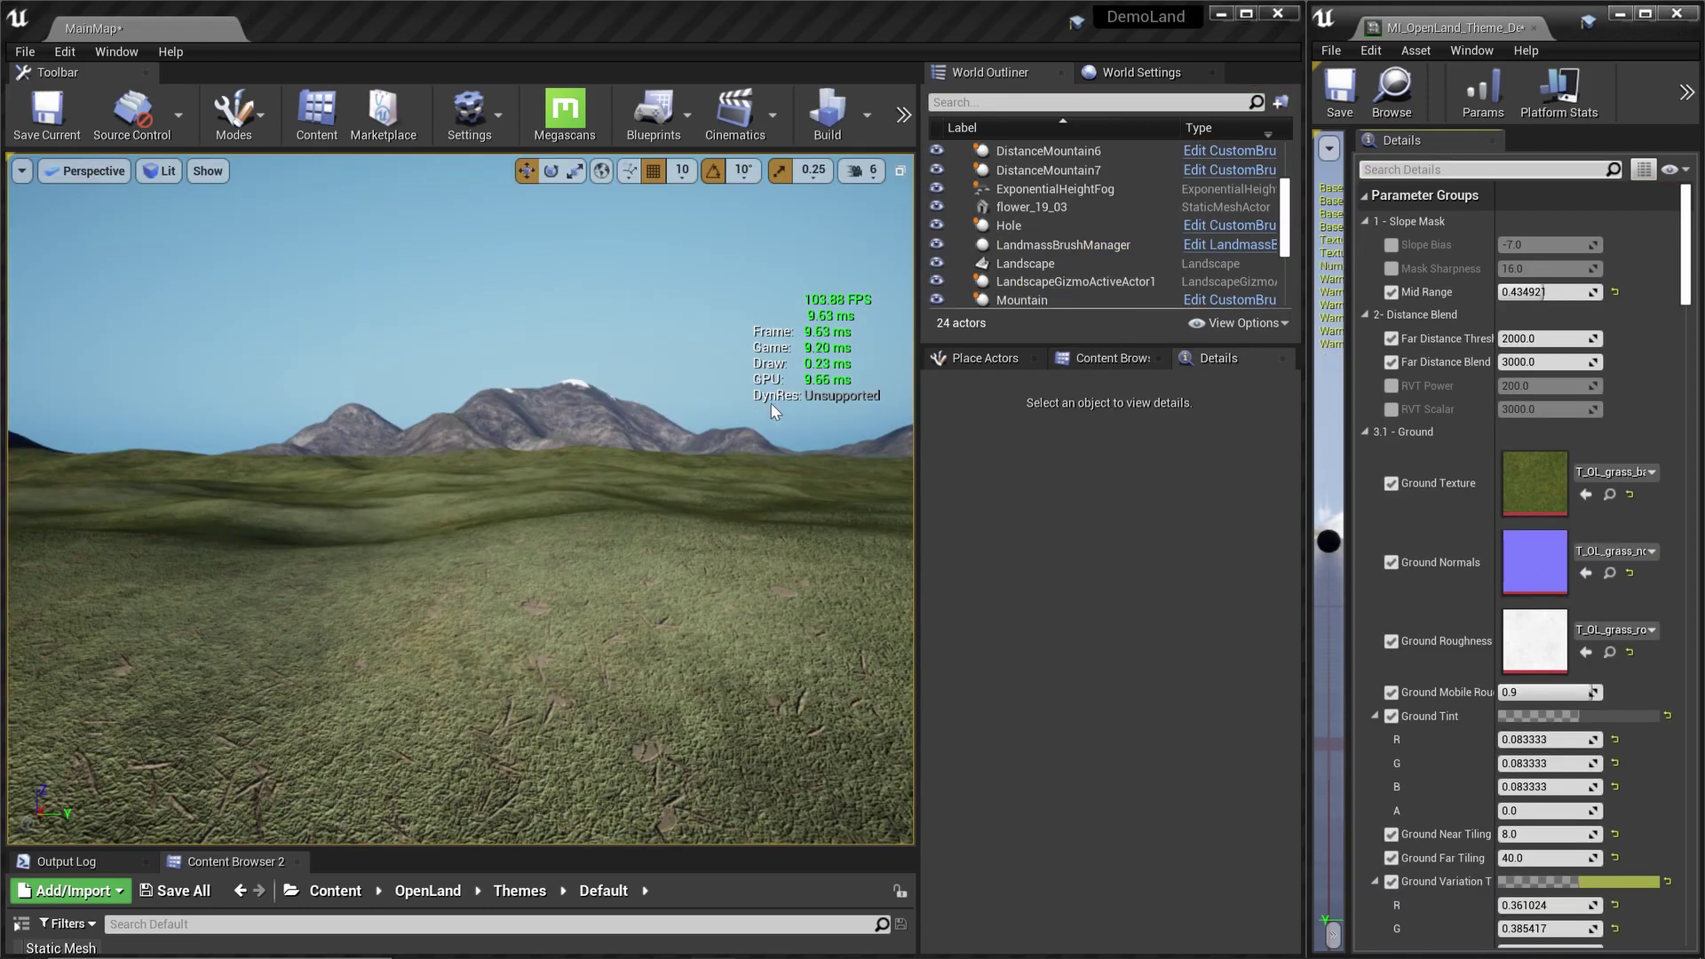
right_drag(771, 403, 815, 490)
key(q)
right_drag(895, 422, 887, 399)
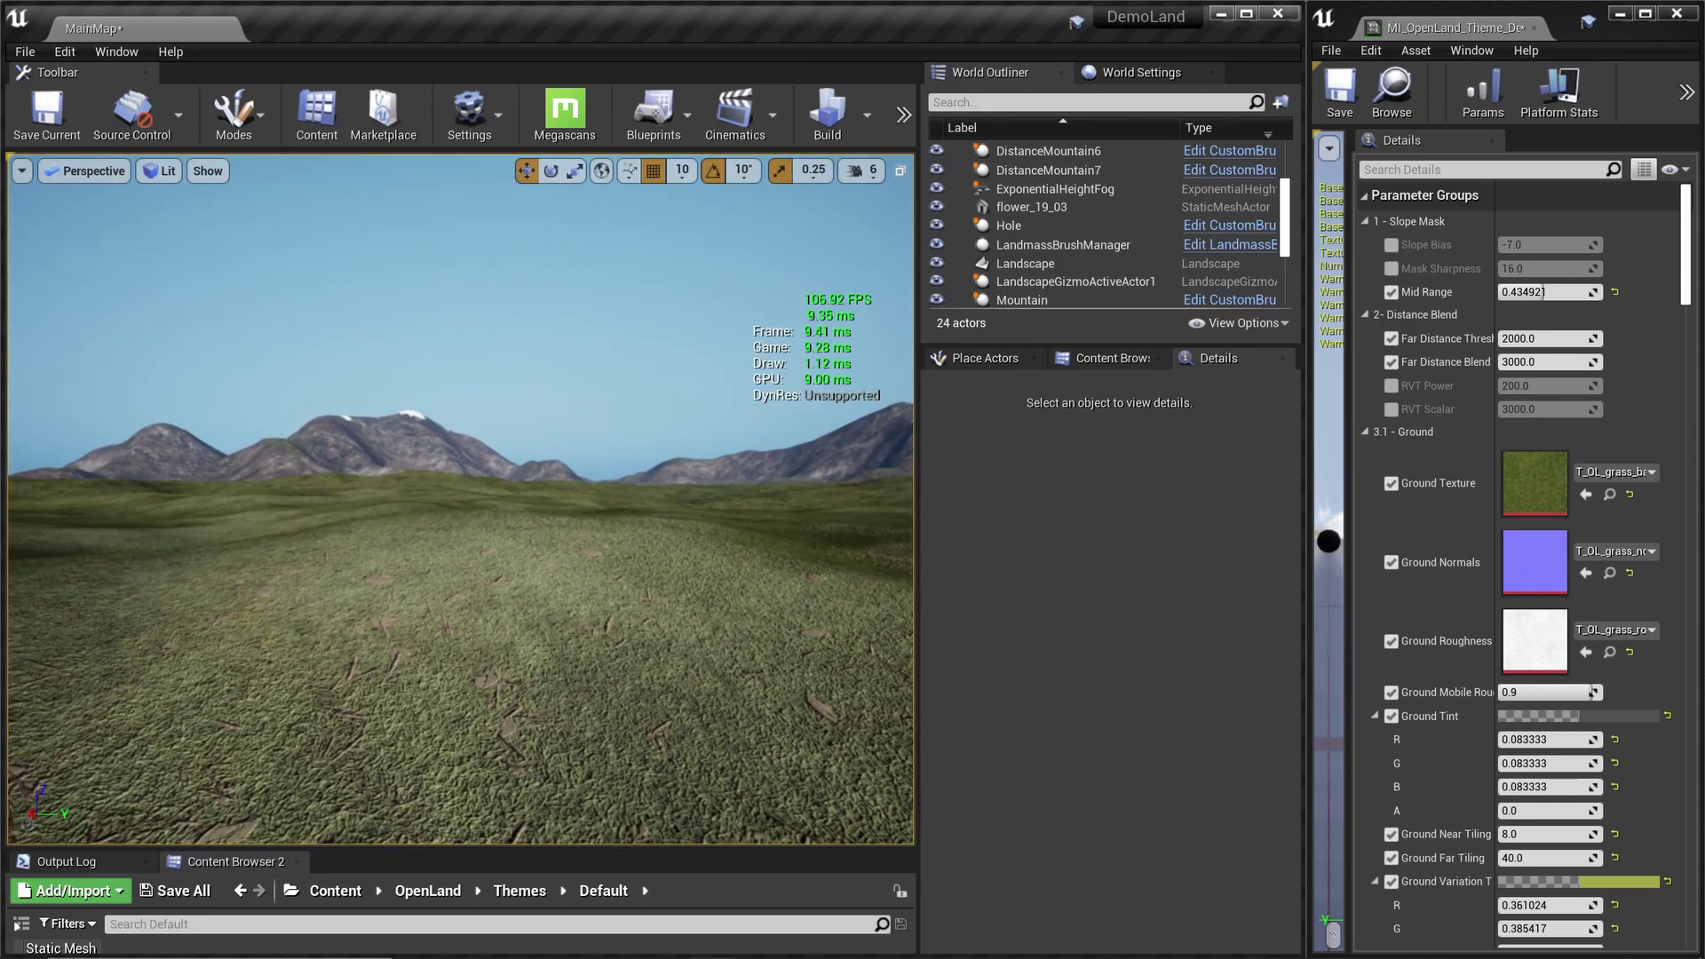
Open the project settings and search them for "virtual" to check the virtual texture support options
right_drag(887, 400, 852, 401)
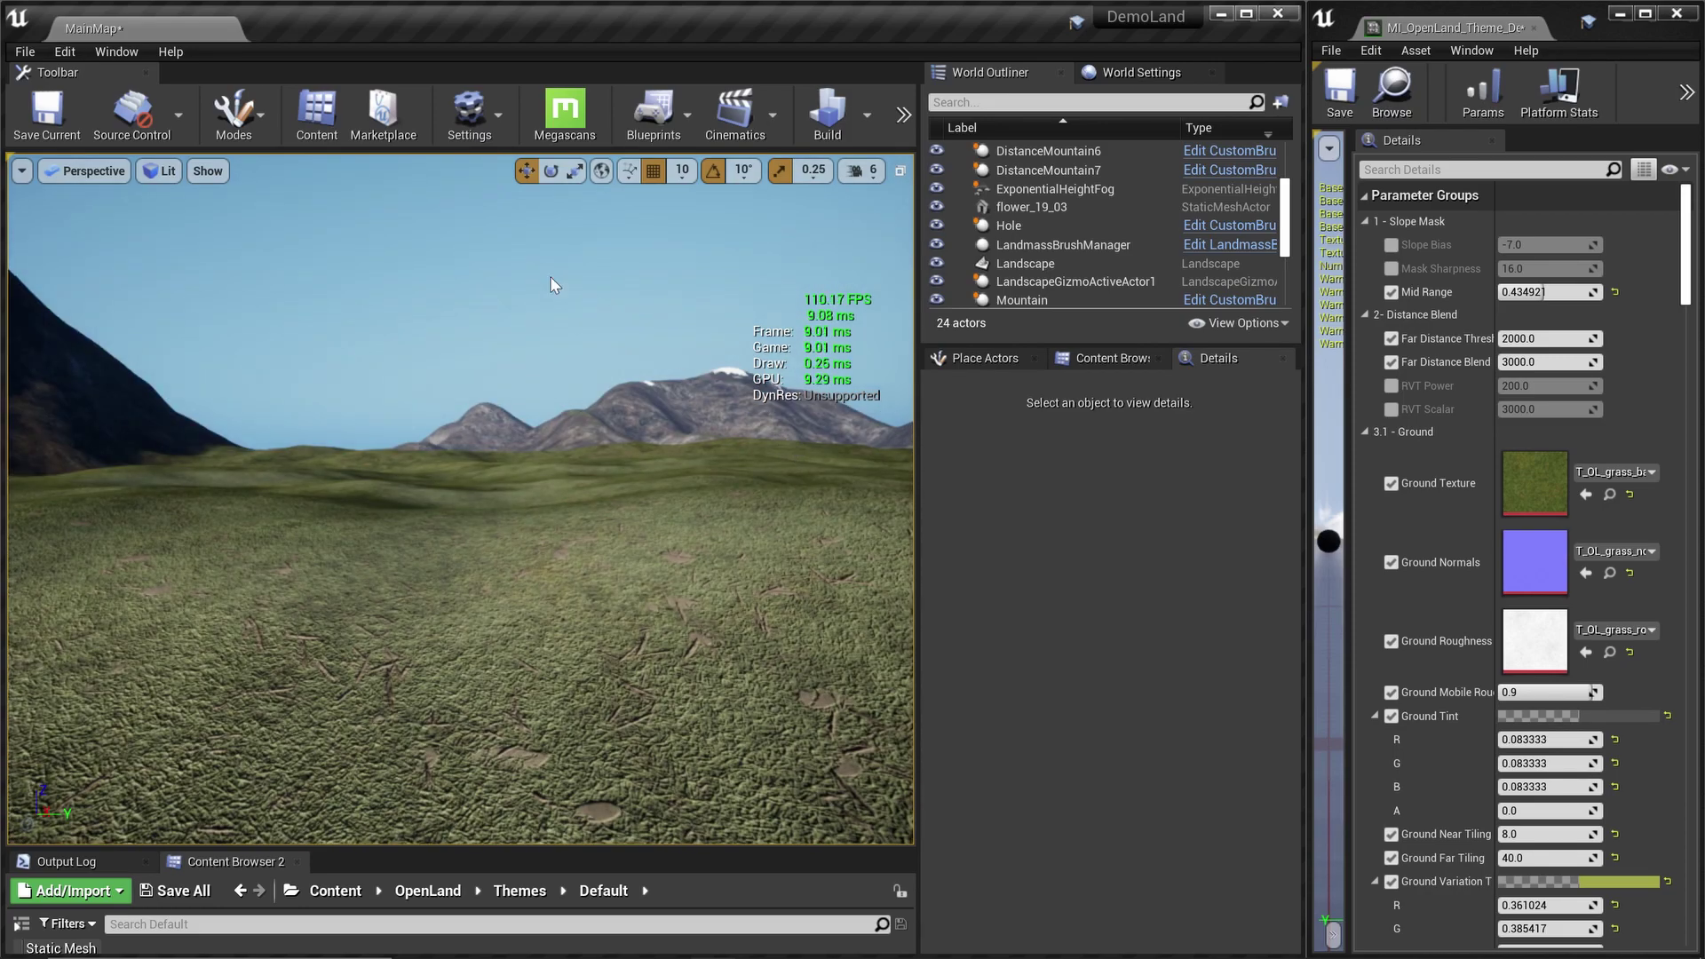
click(69, 53)
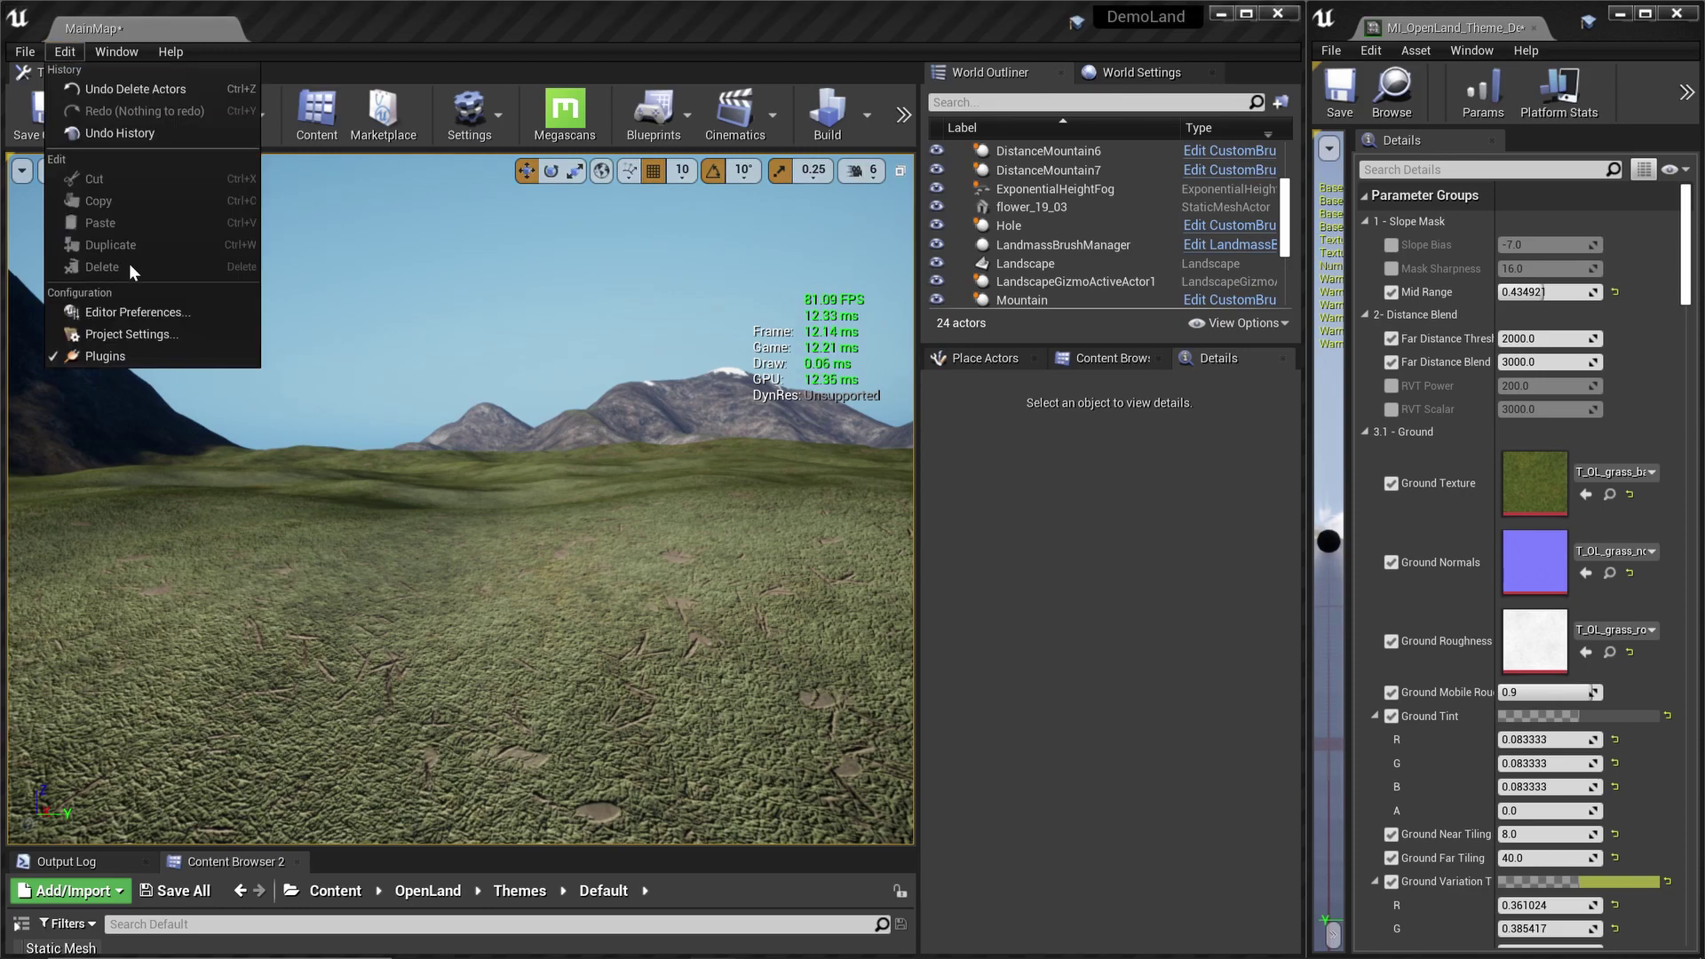
click(160, 332)
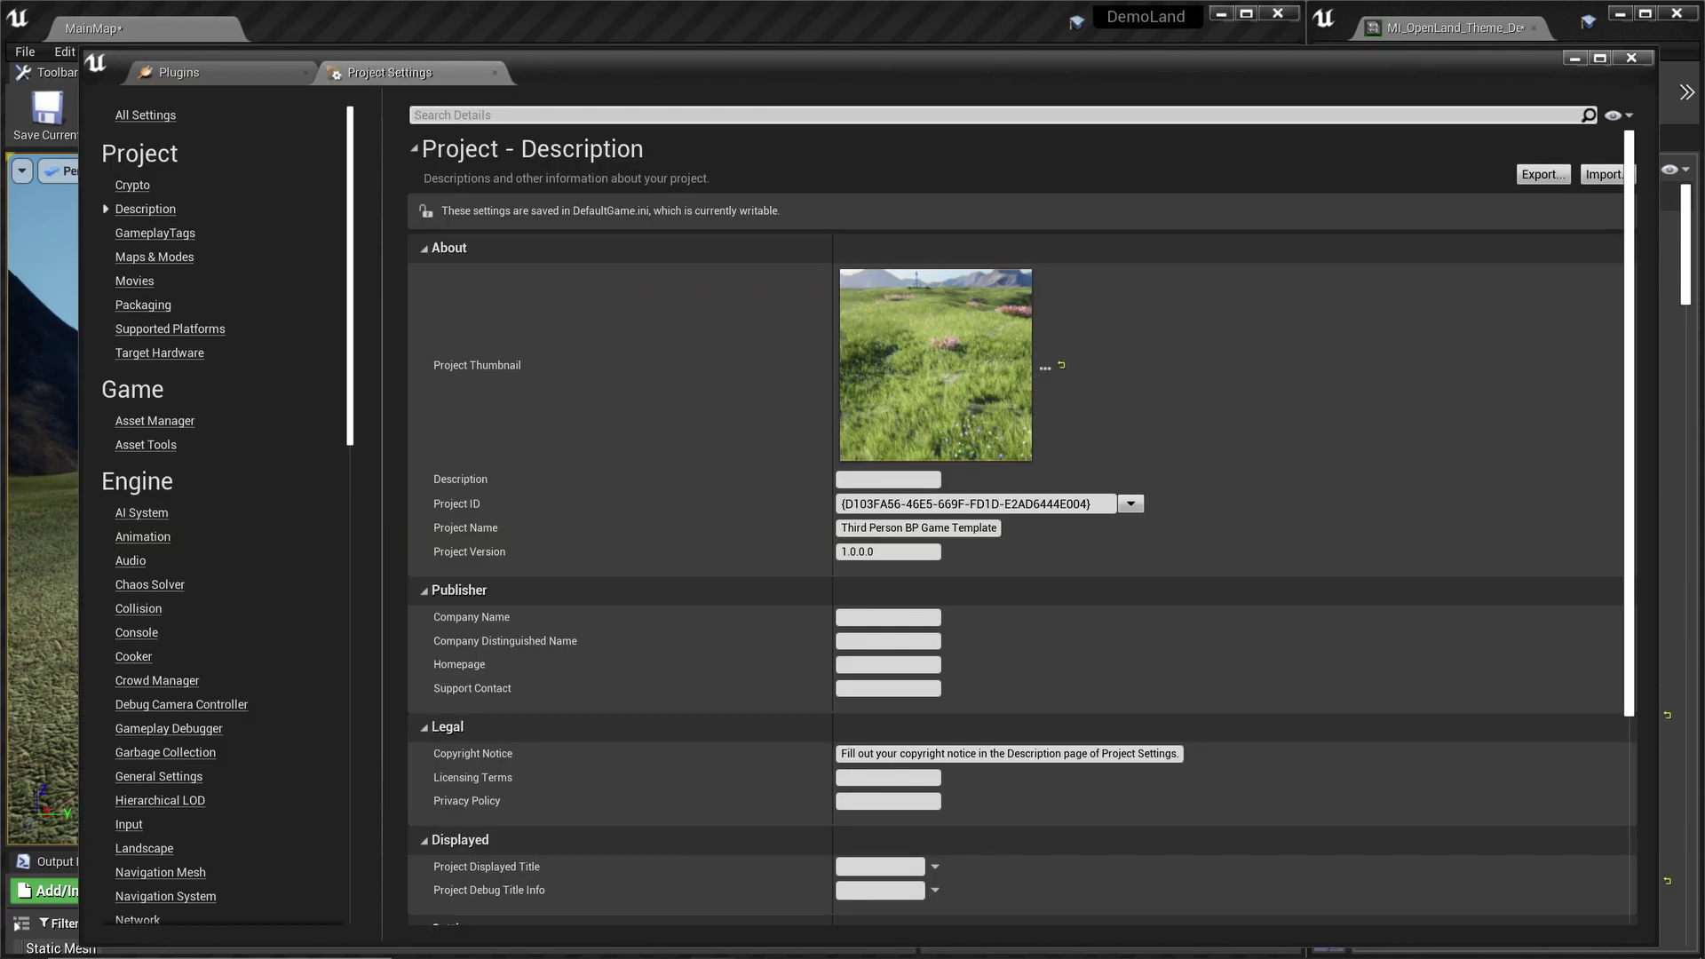
text(viru)
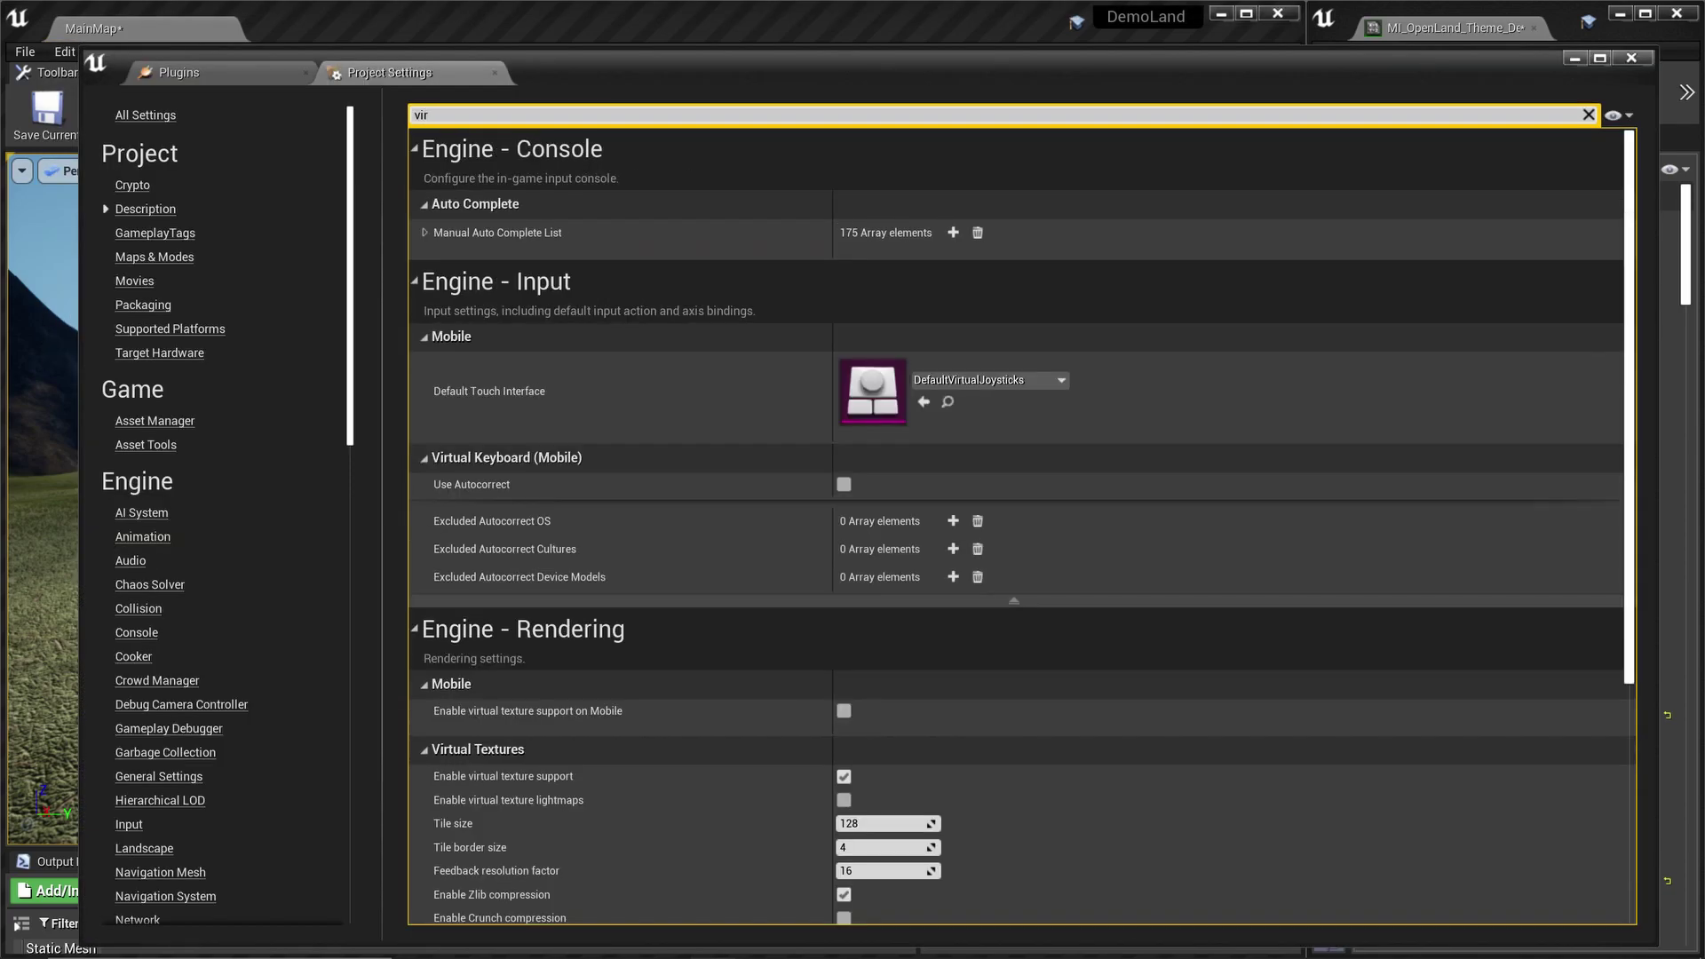
key(BackSpace)
text(tual)
scroll(823, 817, down, 3)
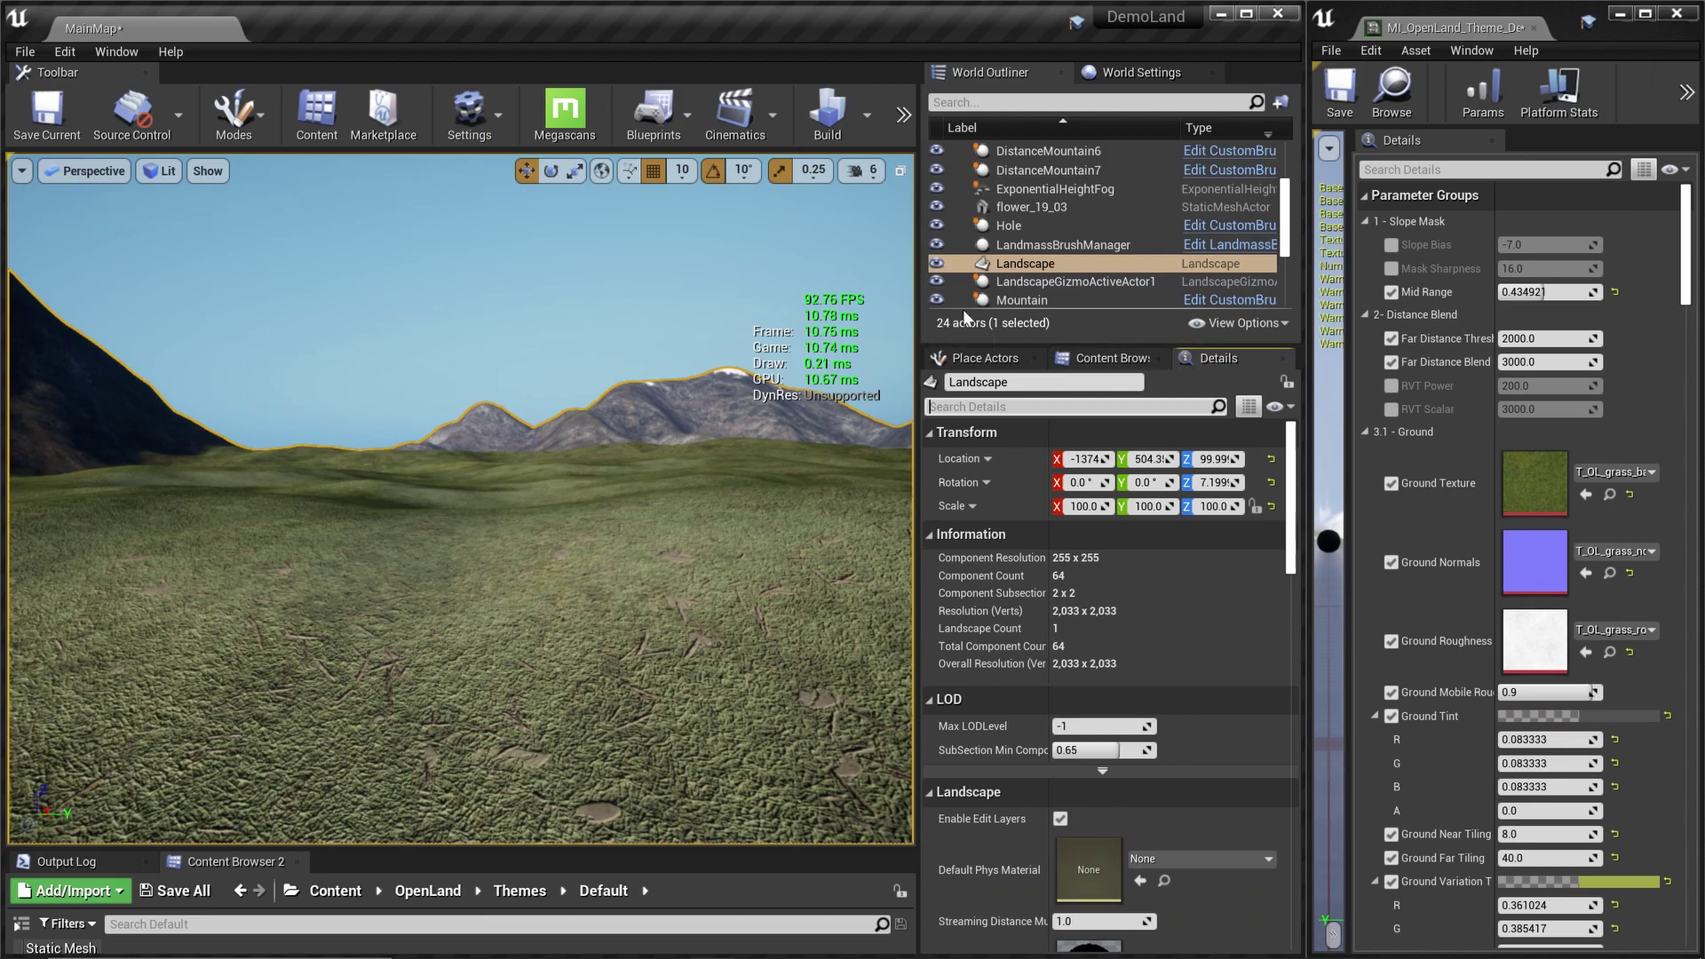
Add a Draw in Virtual Textures entry to the Landscape actor and assign RVT_OpenLand_Material to it
click(1048, 249)
click(1048, 263)
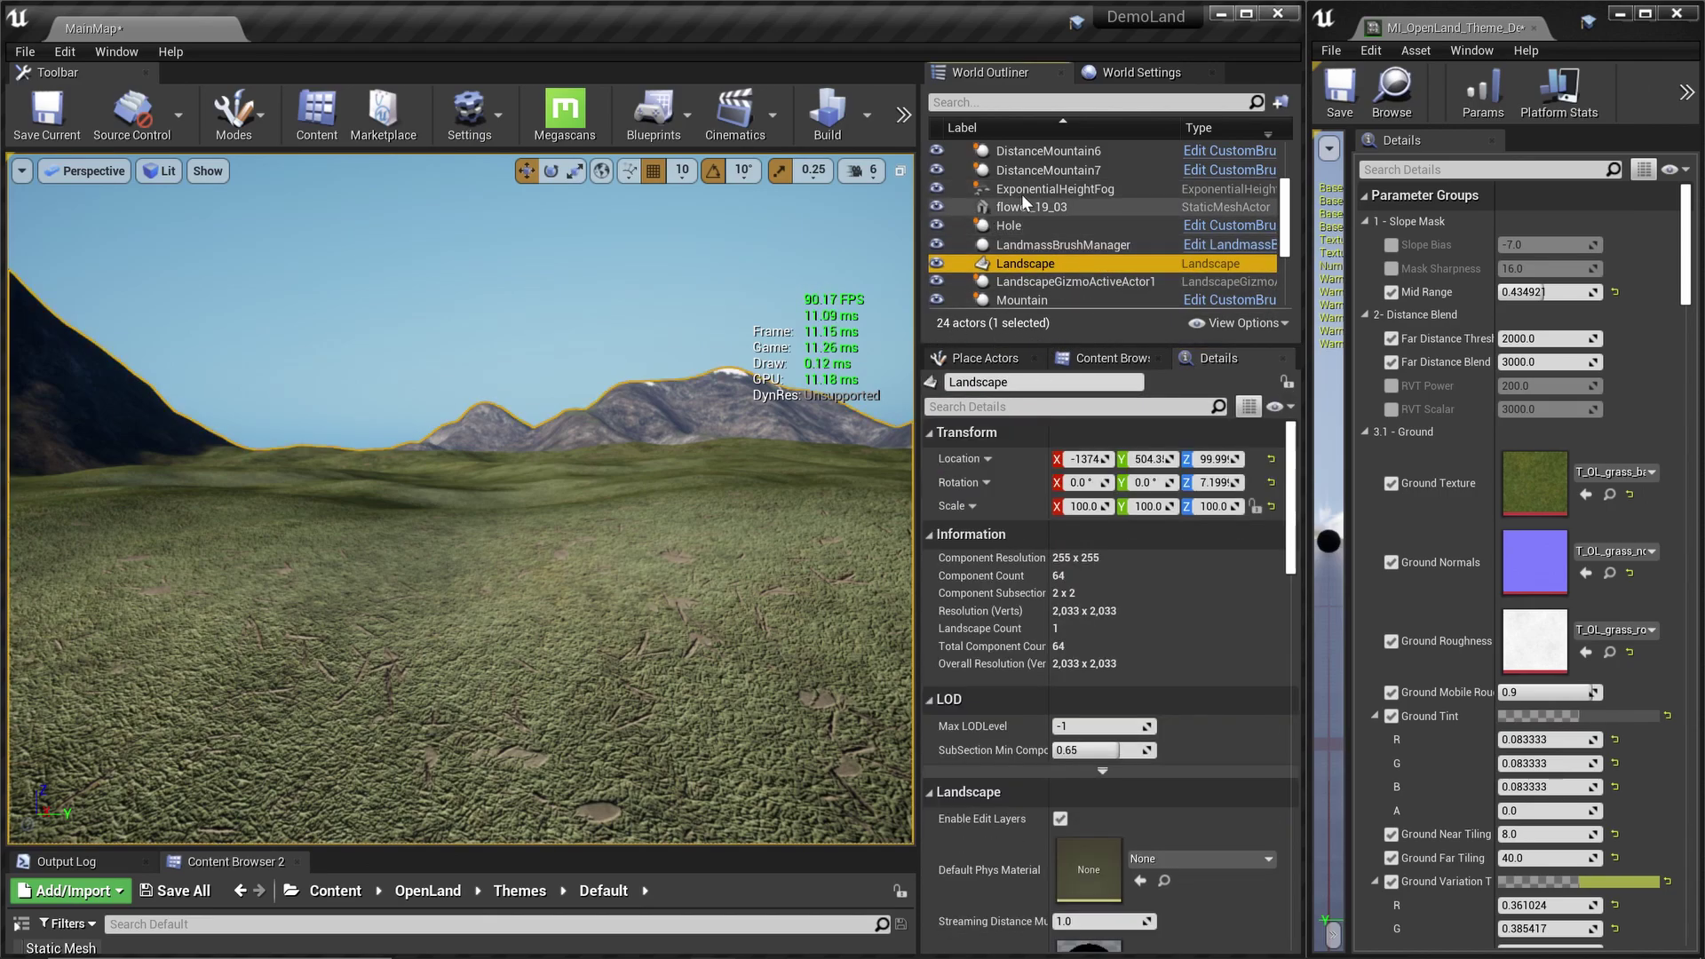
click(1042, 405)
text(Vir)
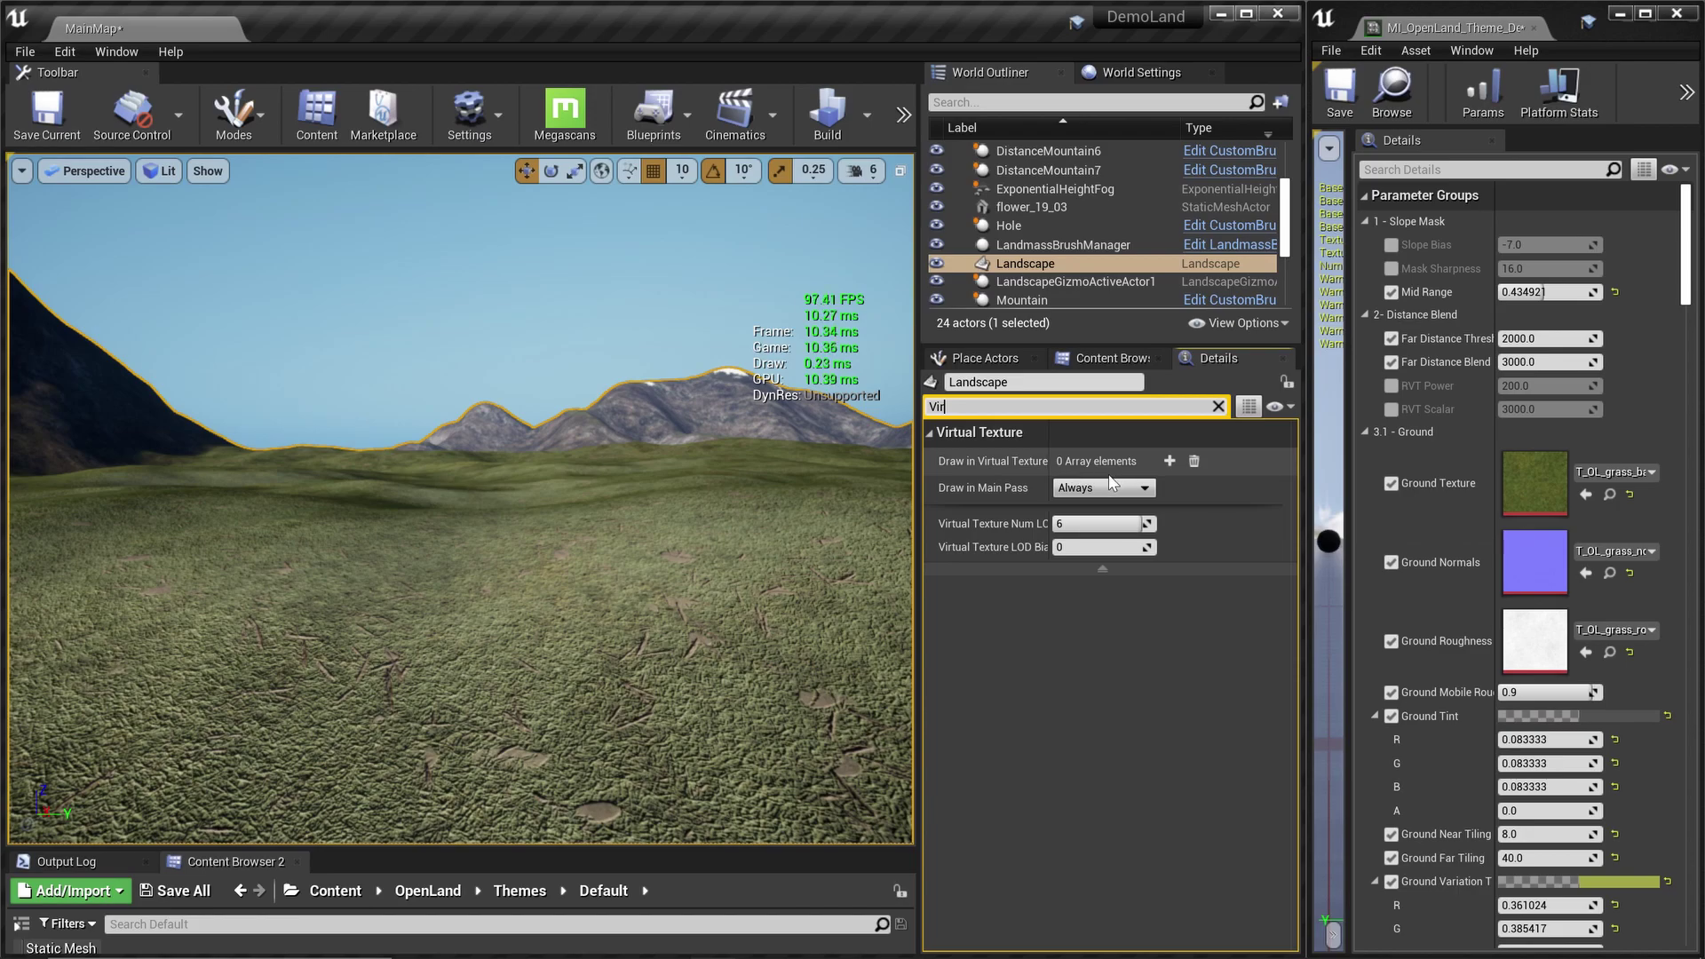
click(1170, 461)
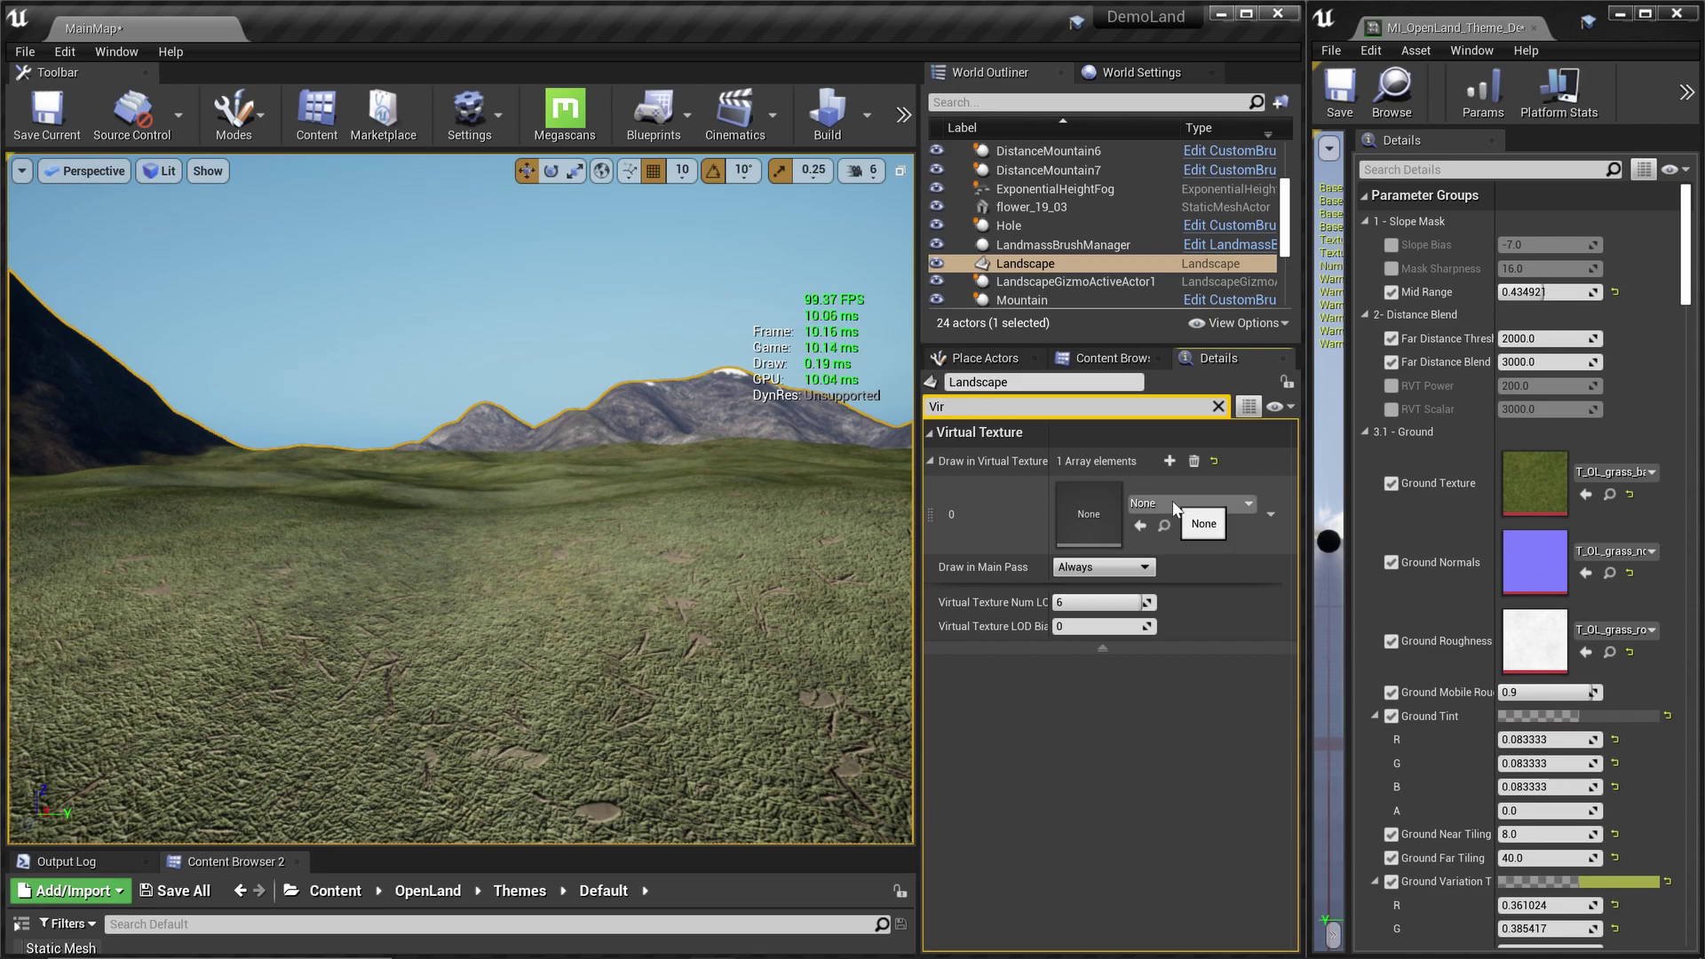
click(1177, 504)
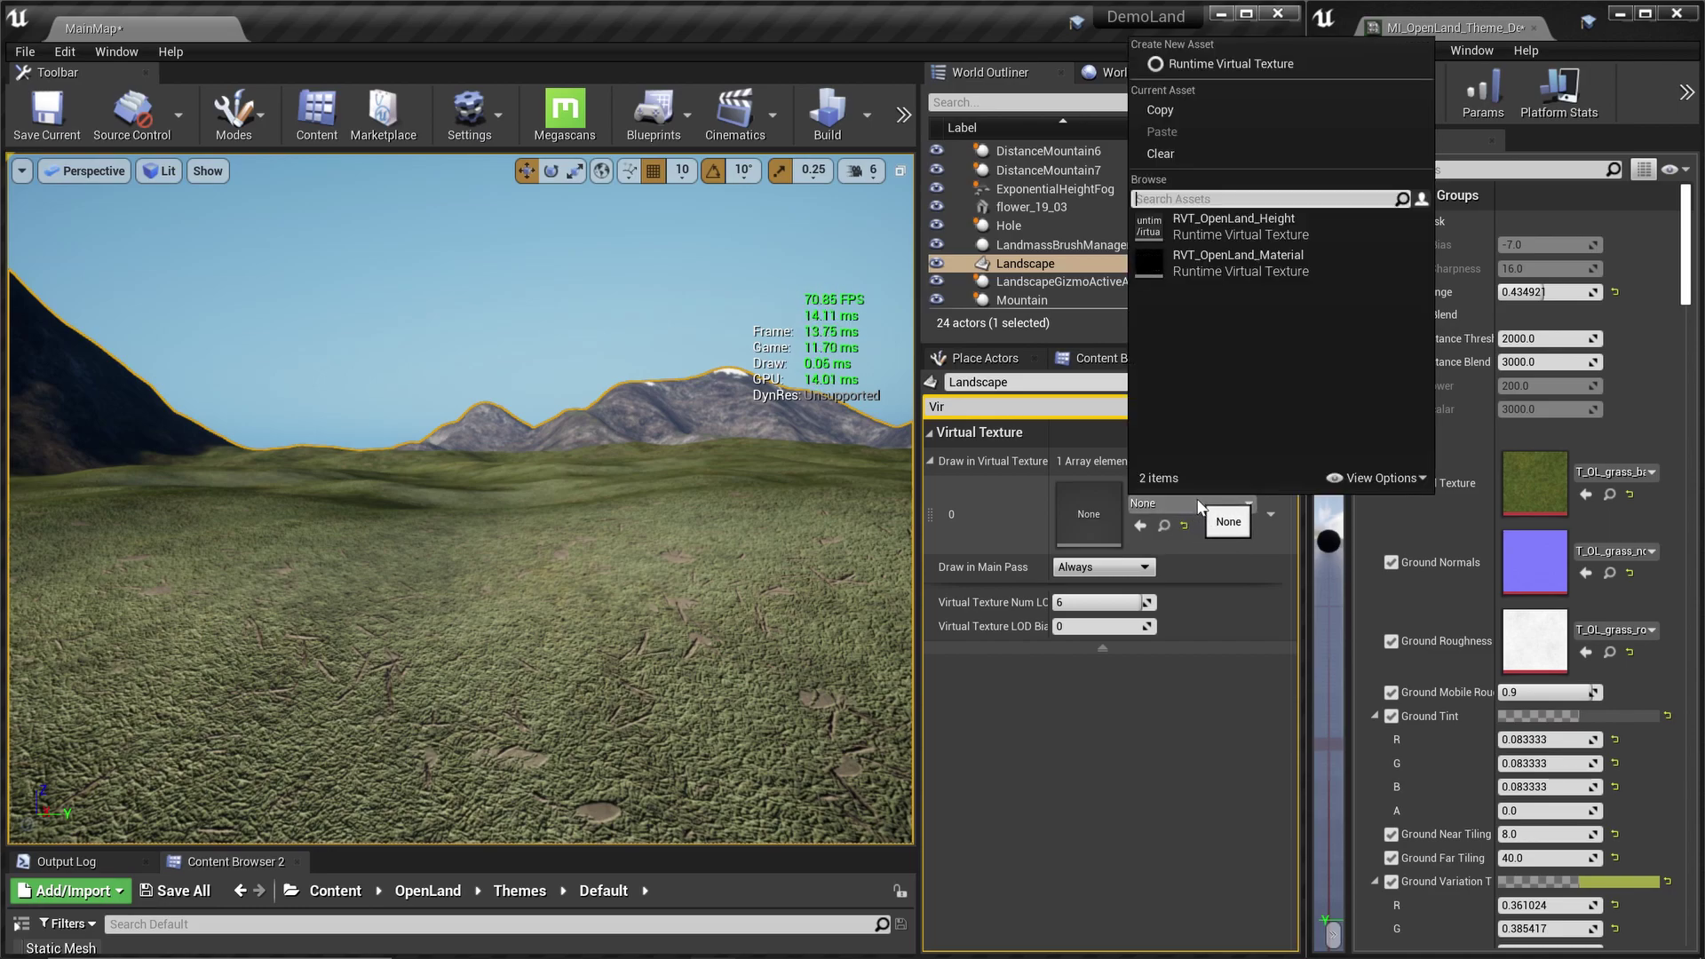
click(1288, 265)
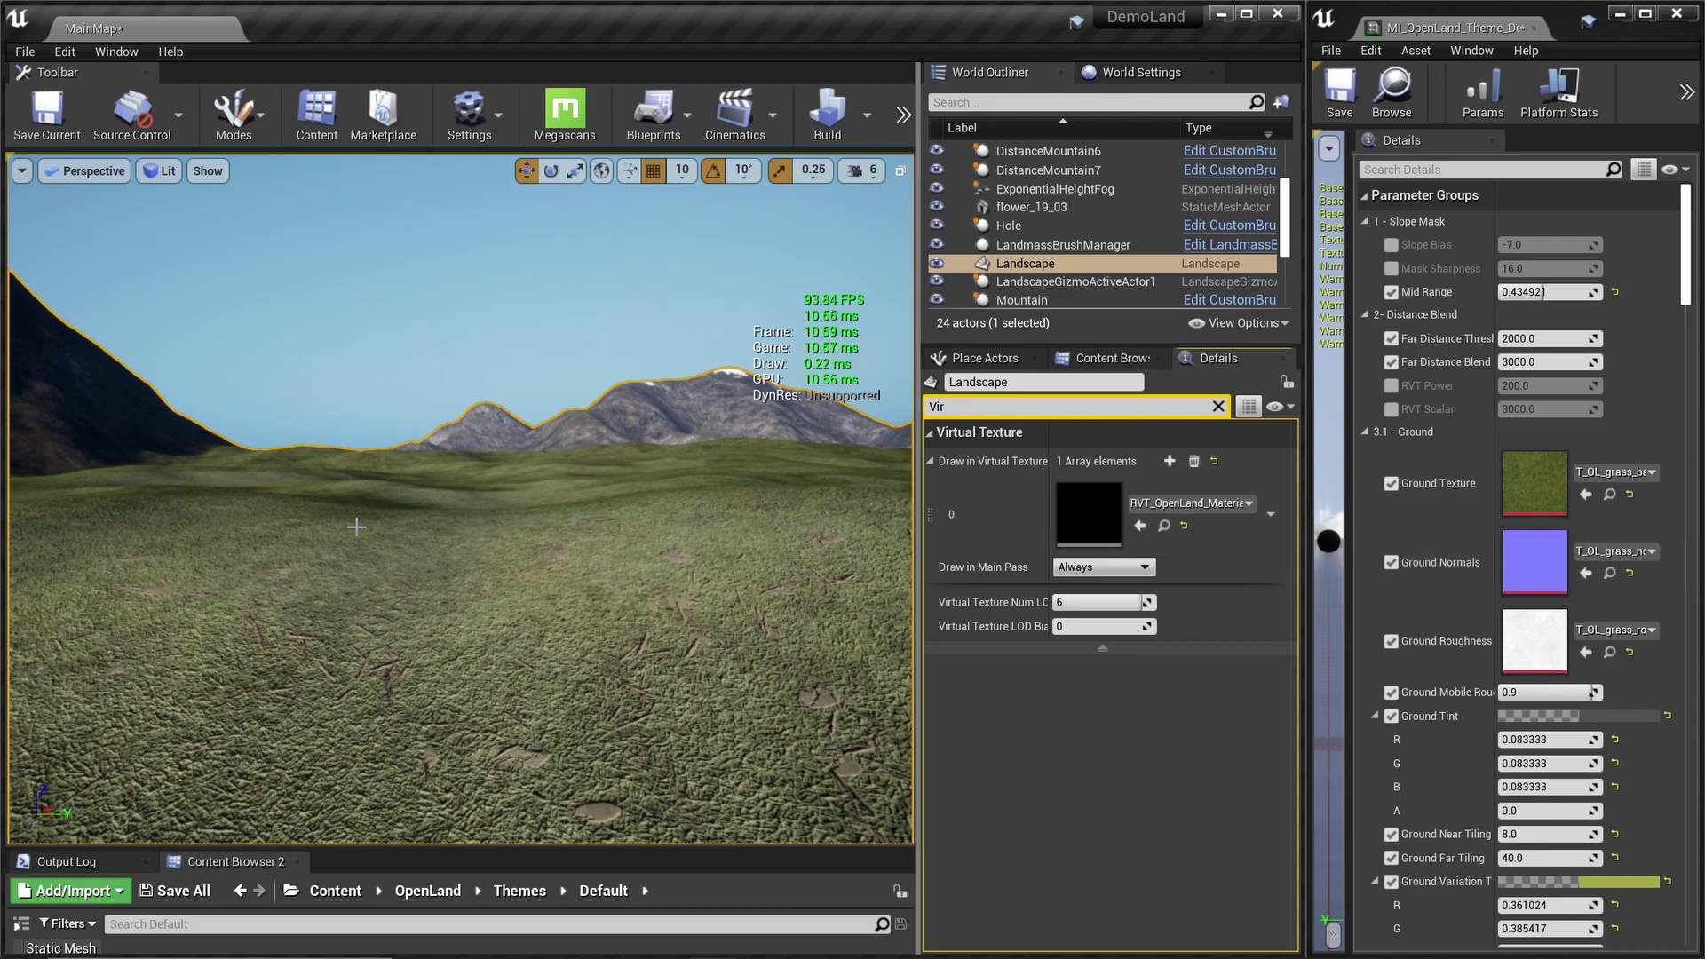
Search the placeable actors for "Vir" and place a Runtime Virtual Texture Volume on the landscape
key(shift+1)
click(986, 382)
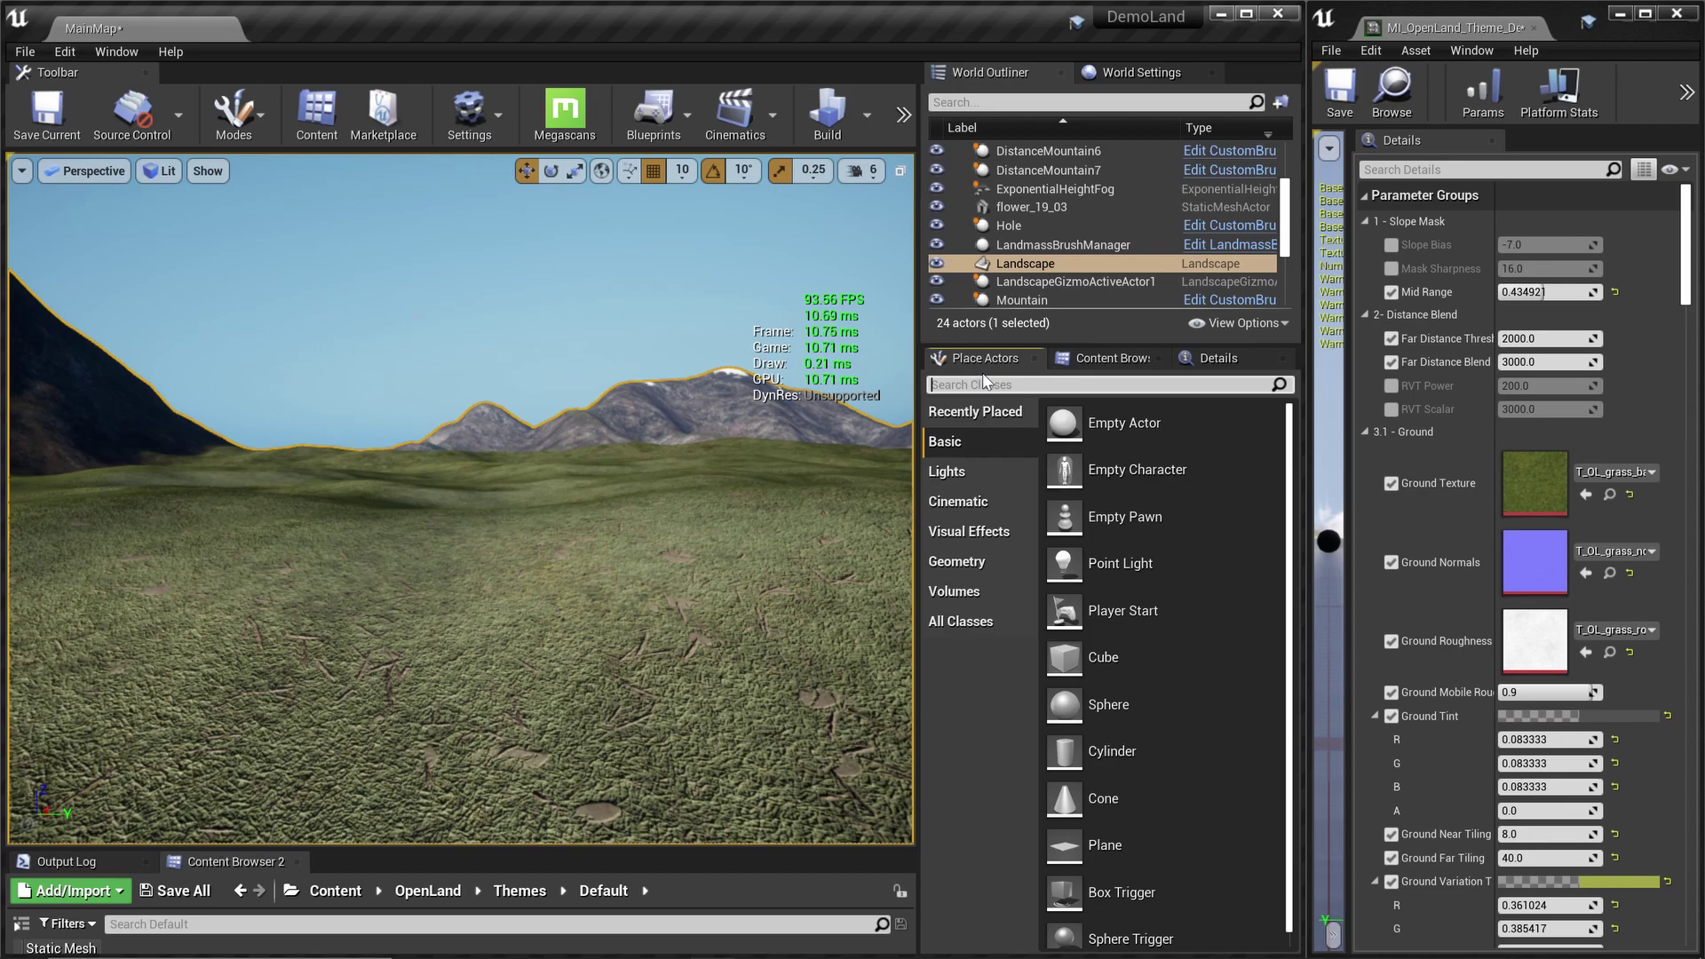
text(V)
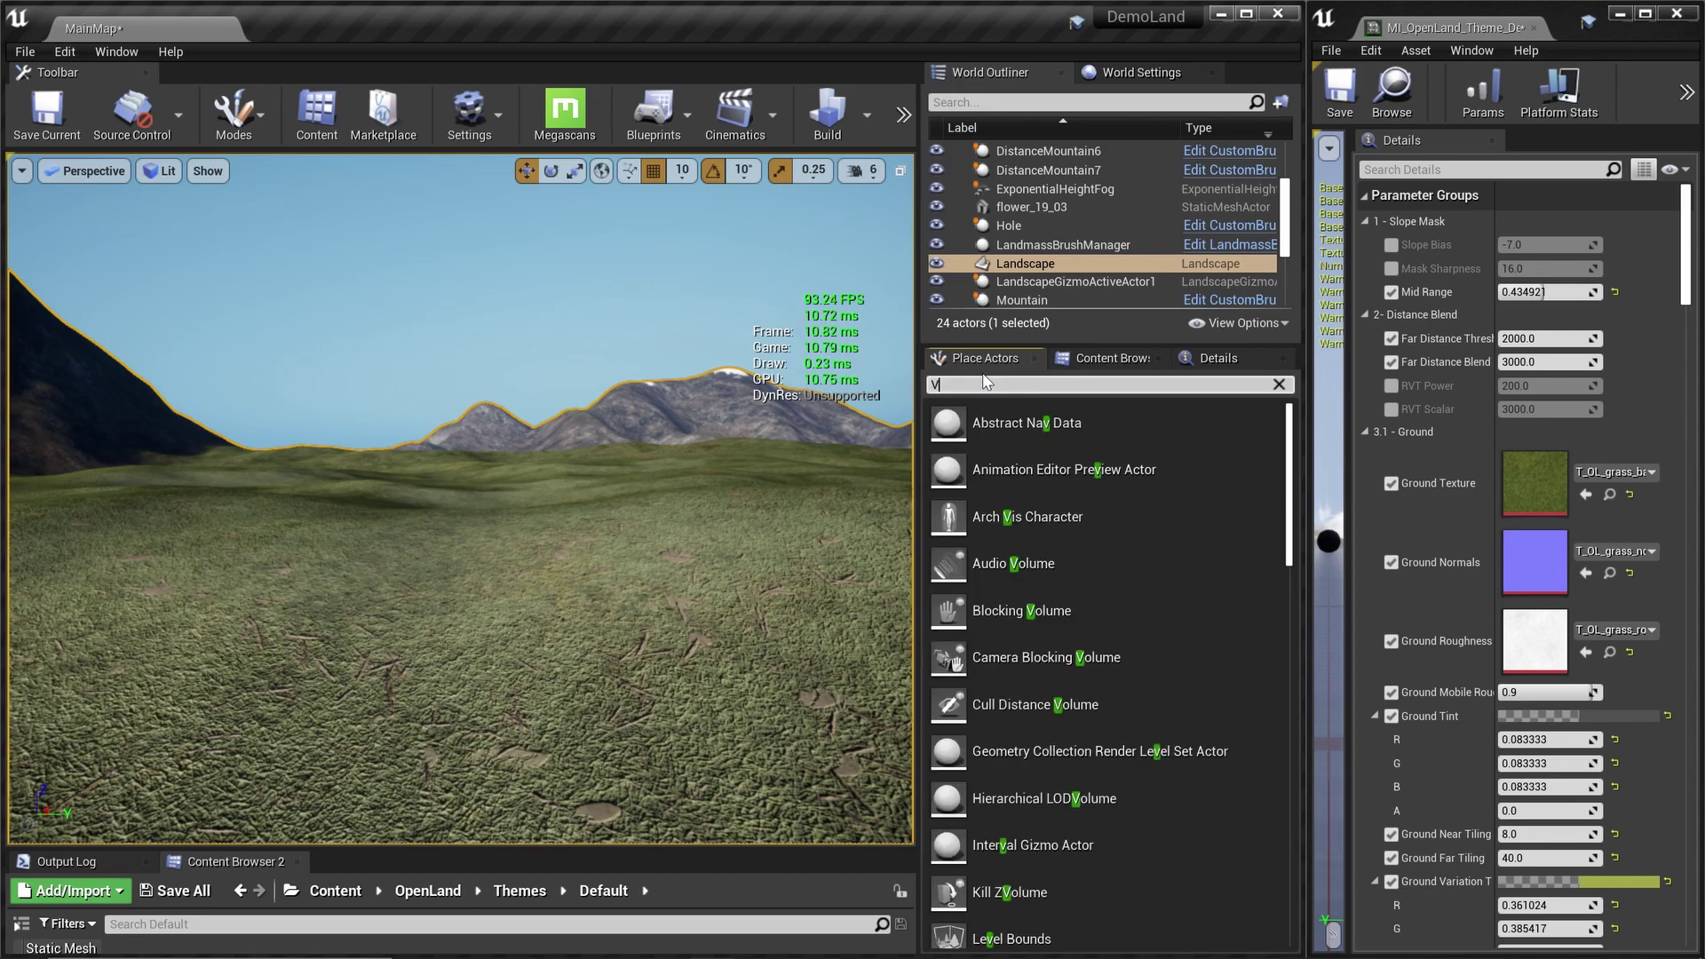
text(ir)
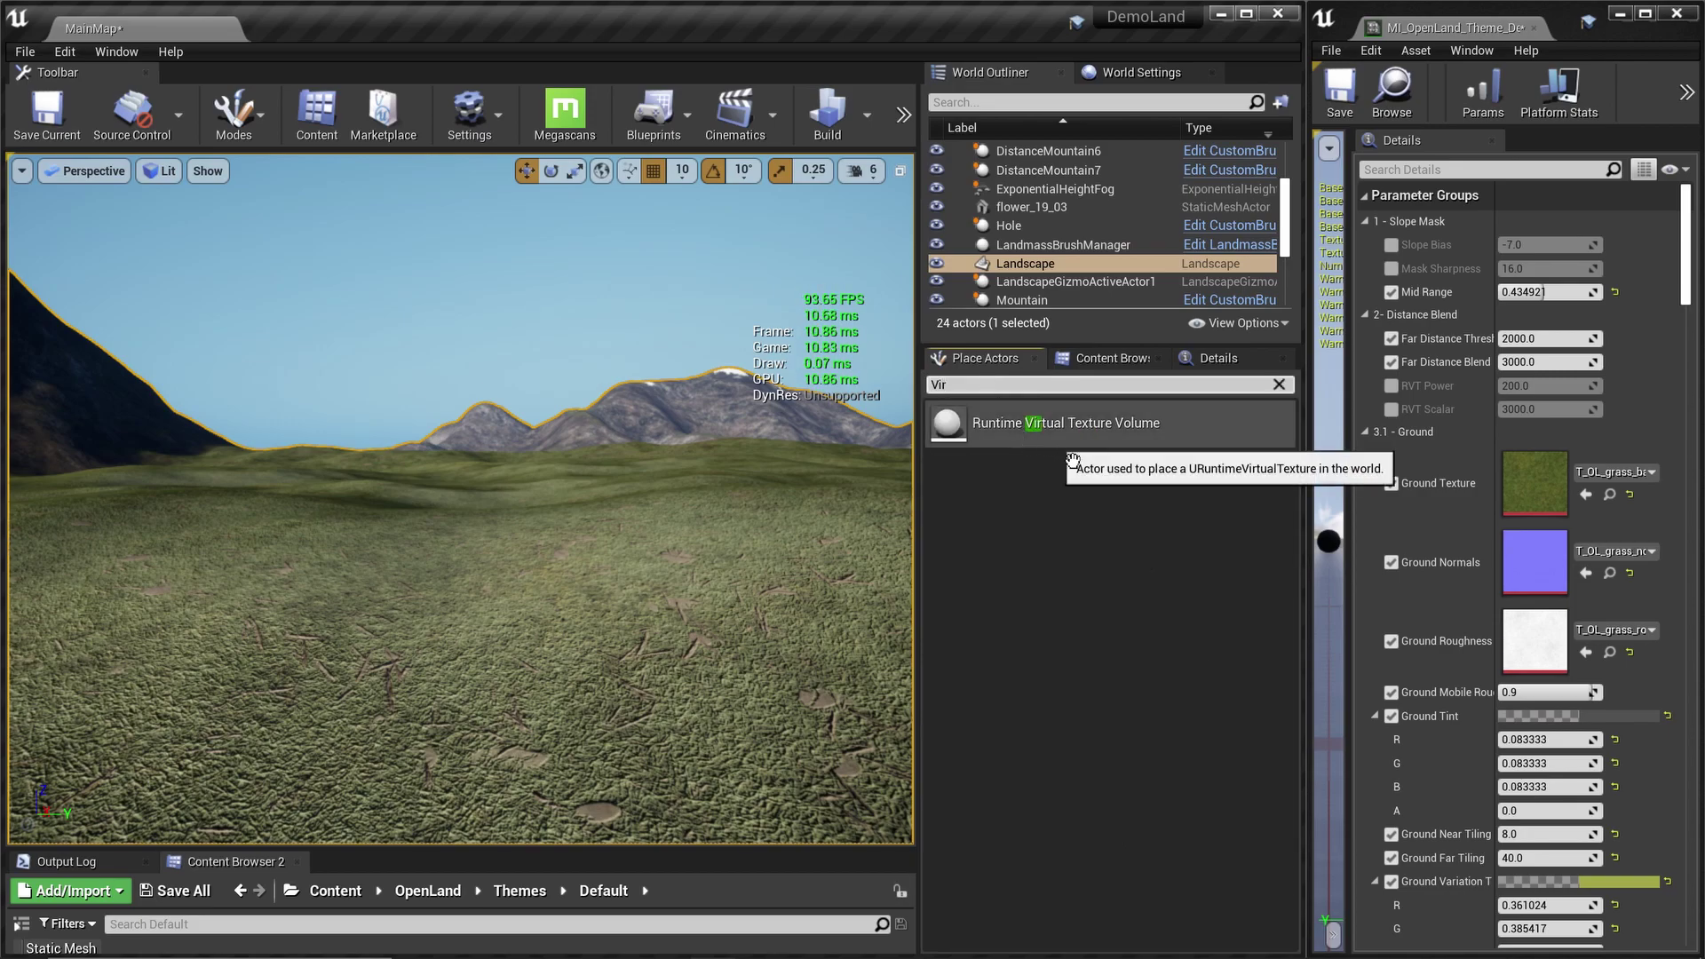
drag(1137, 425, 586, 472)
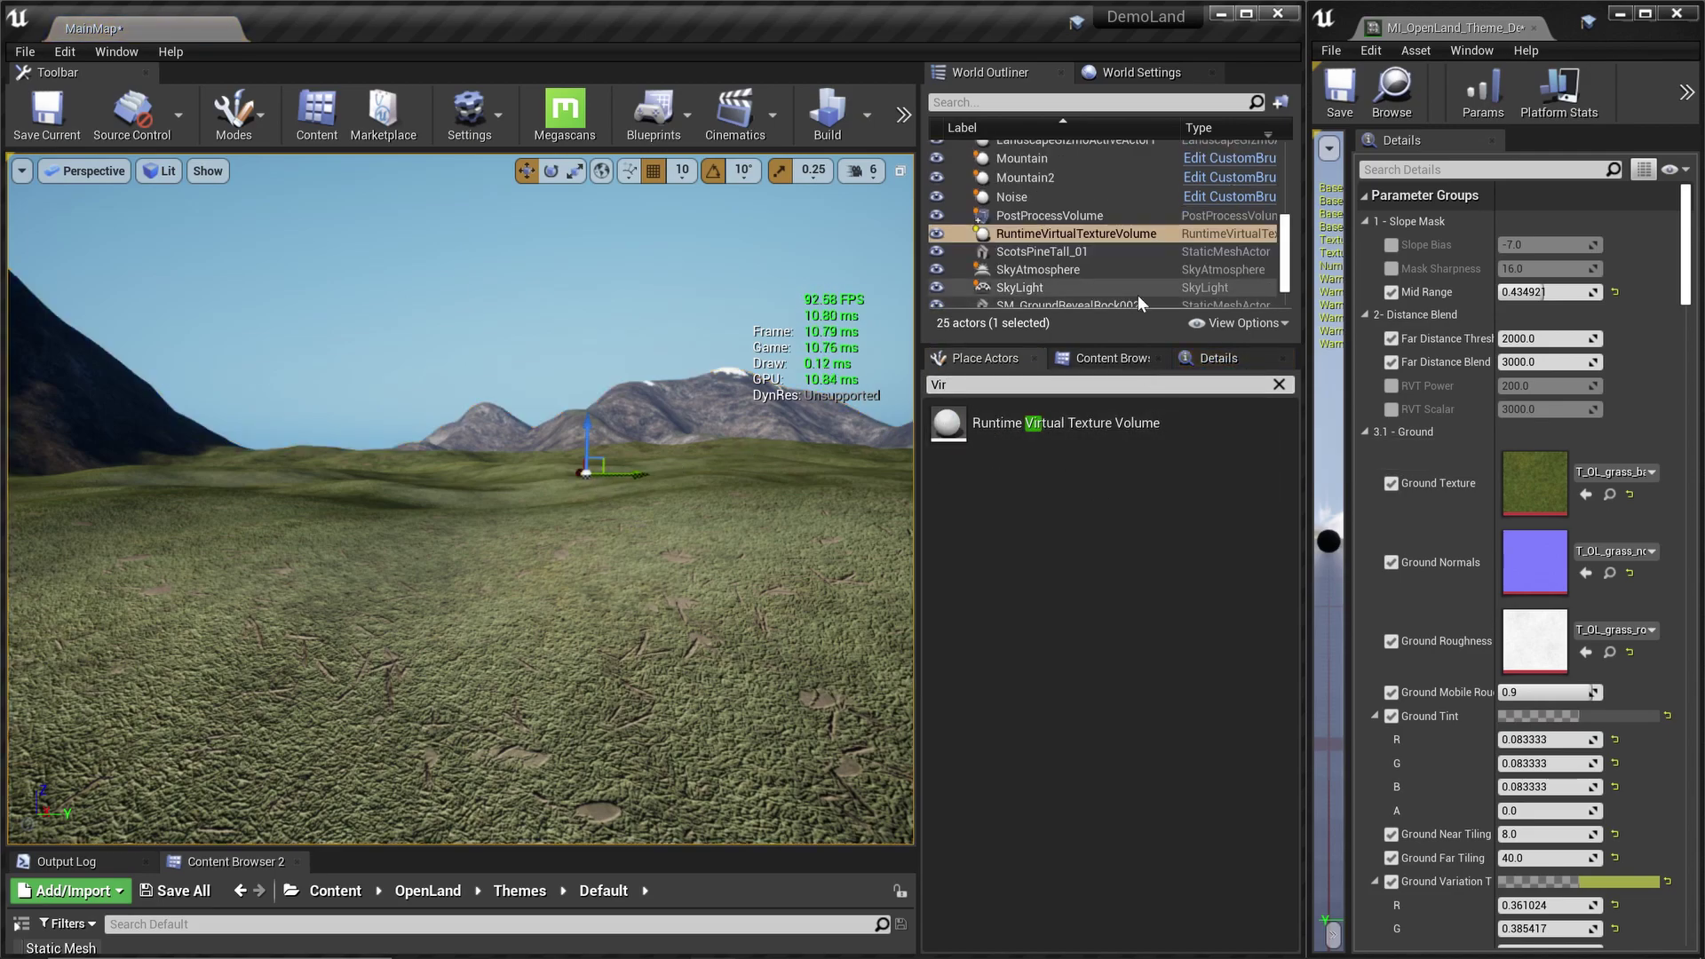
Assign RVT_OpenLand_Material as the Runtime Virtual Texture Volume's virtual texture
click(1219, 359)
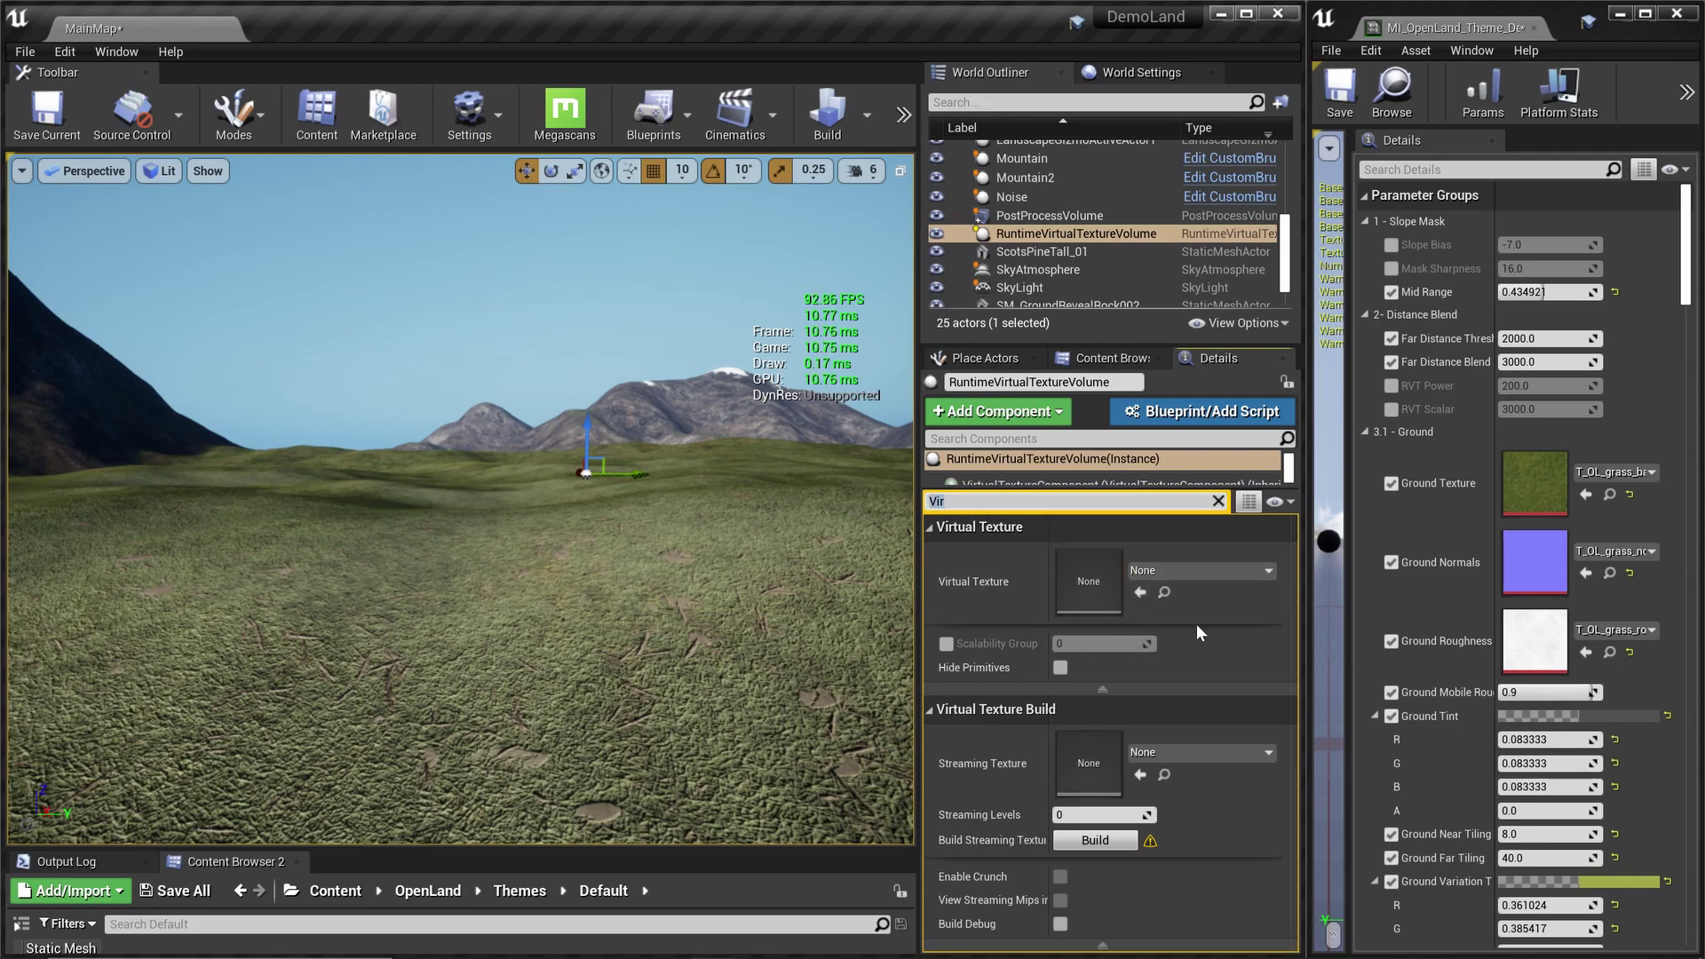
click(1269, 571)
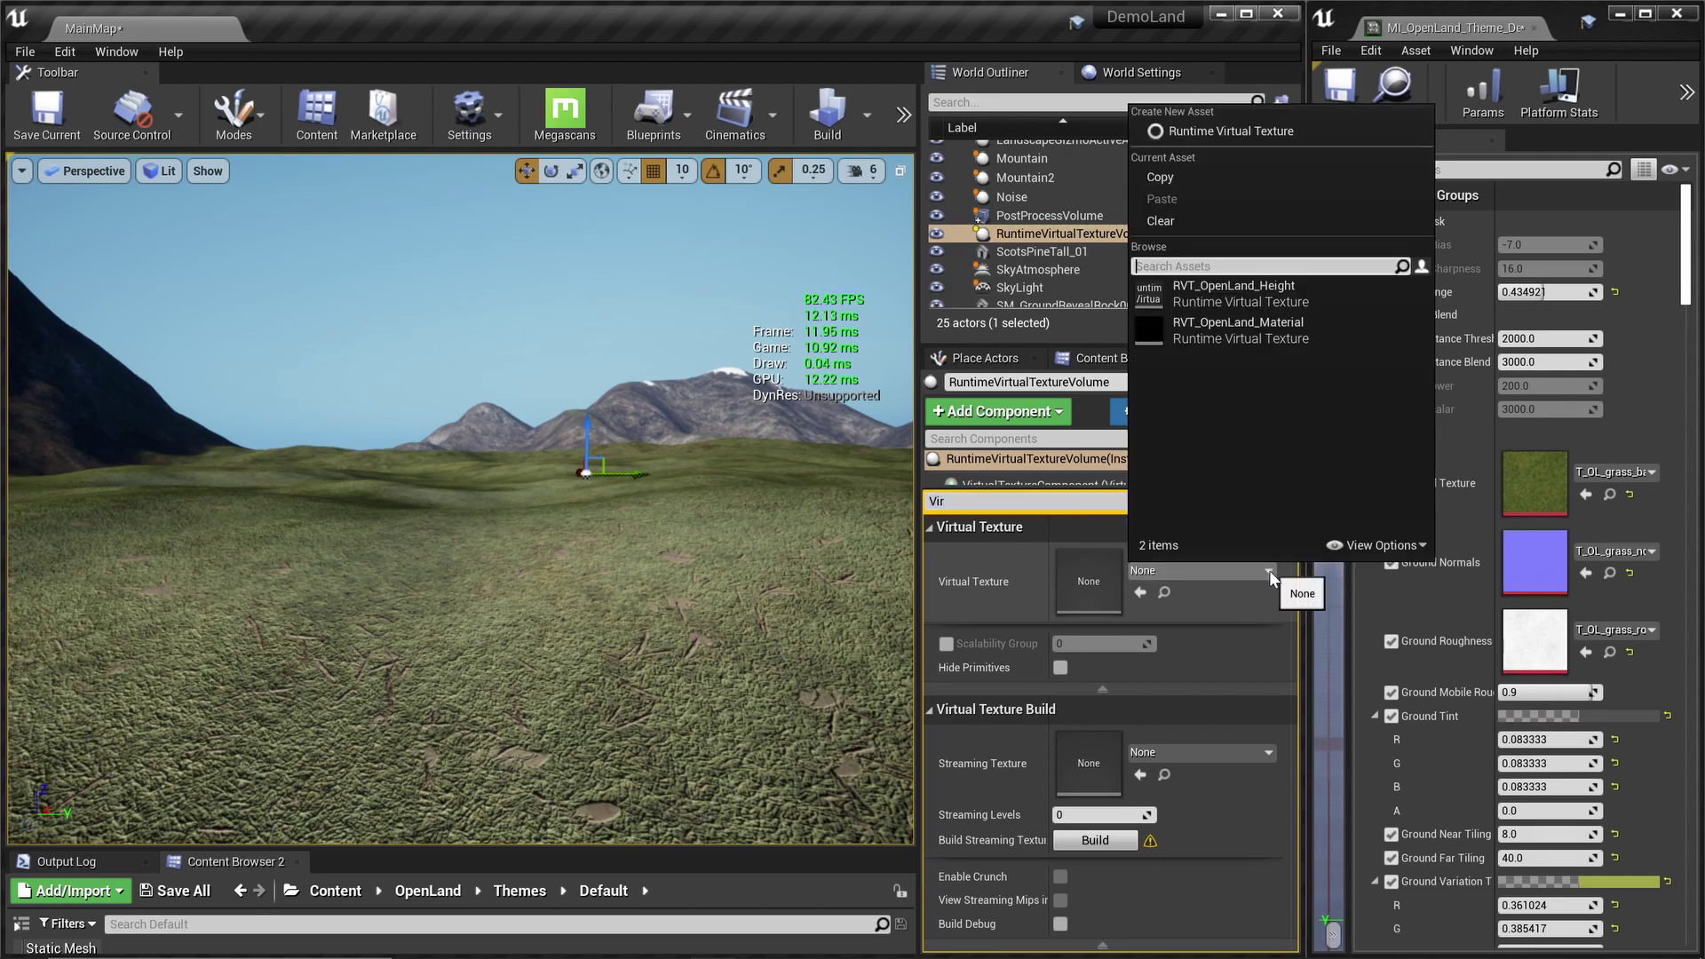
click(1216, 333)
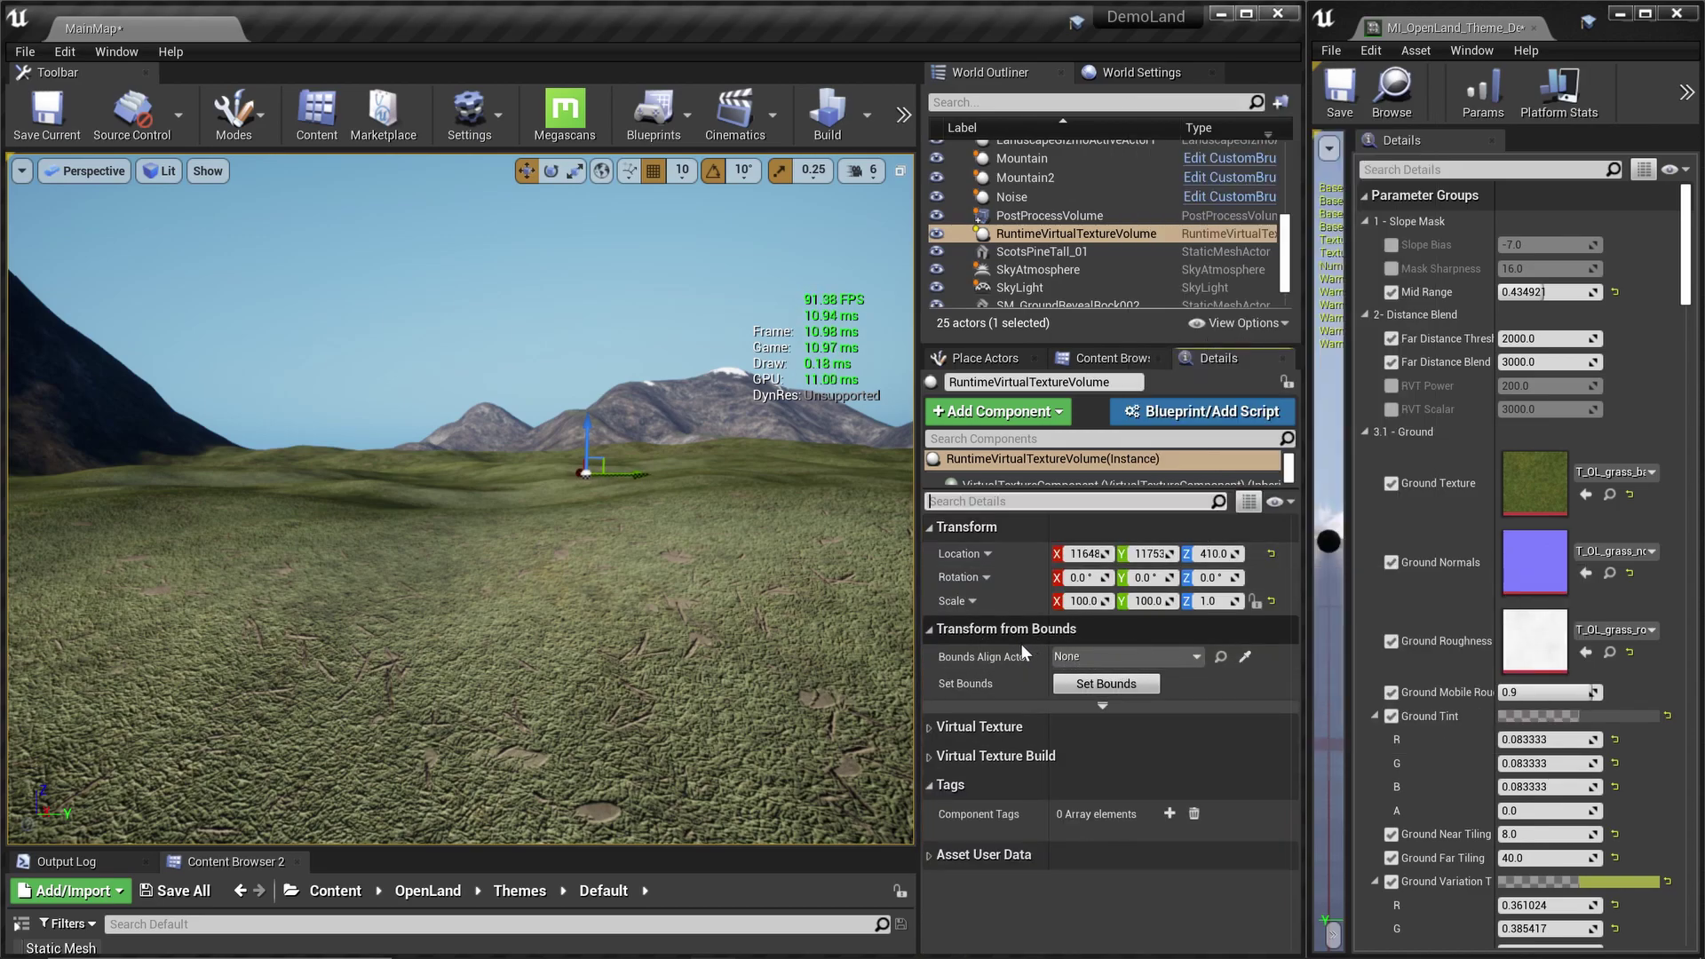
Set the volume's Bounds Align Actor to Landscape and fit its bounds to that actor
click(1197, 657)
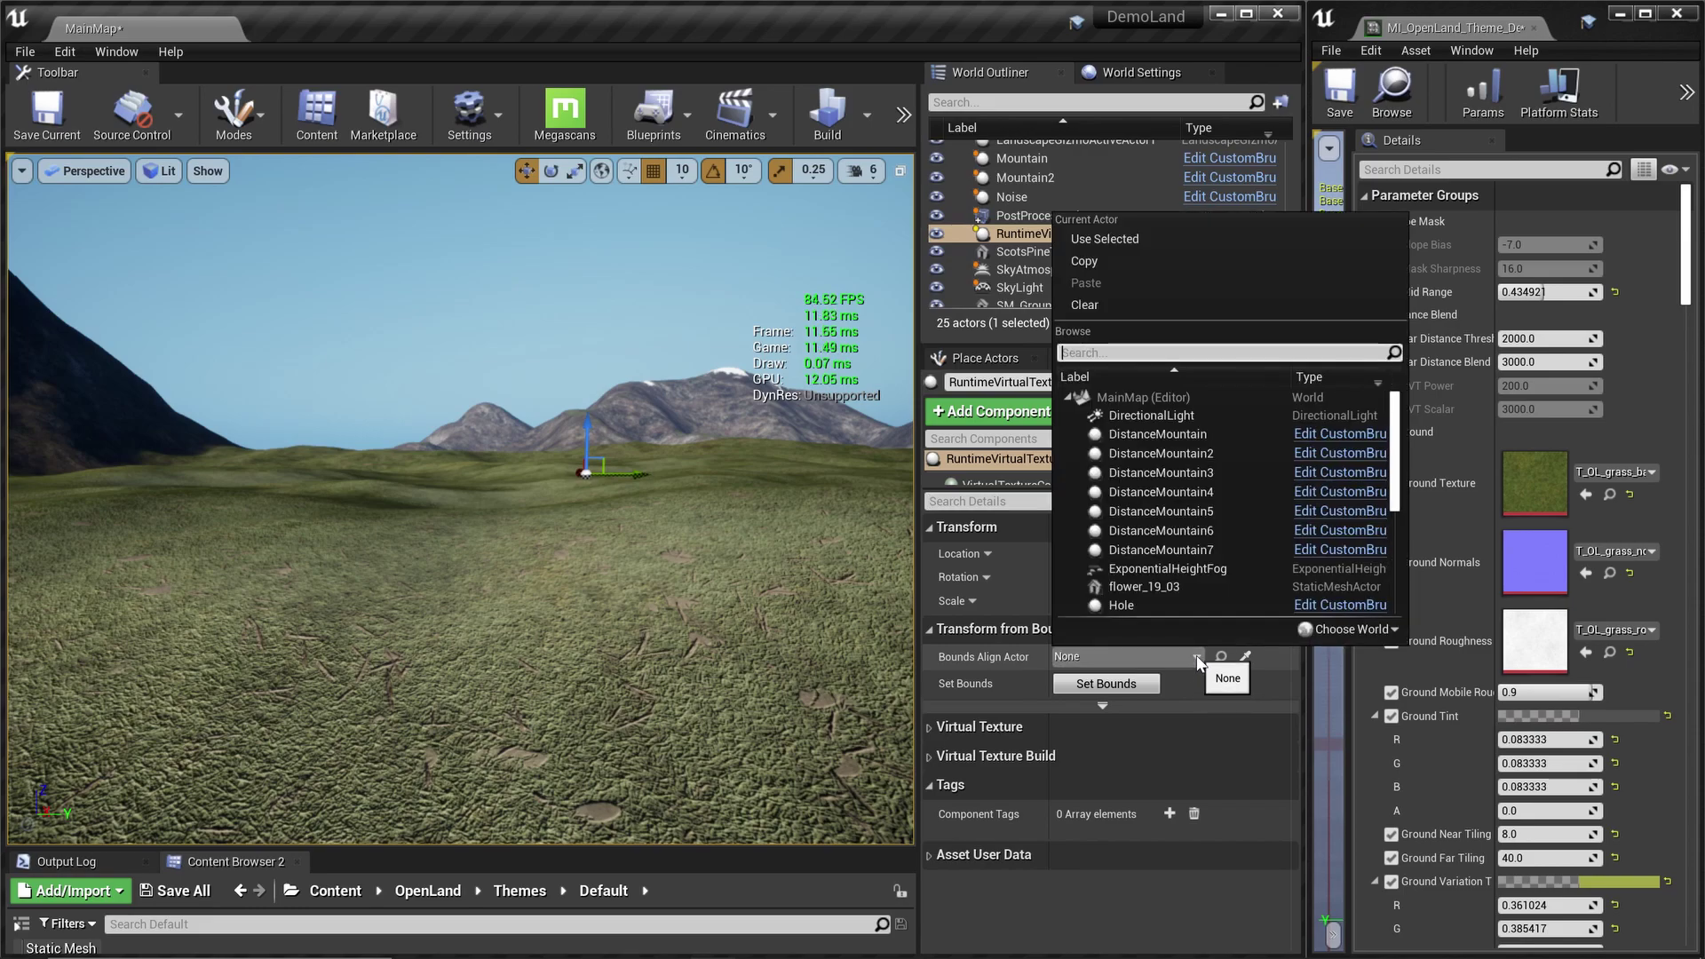
scroll(1151, 568, down, 3)
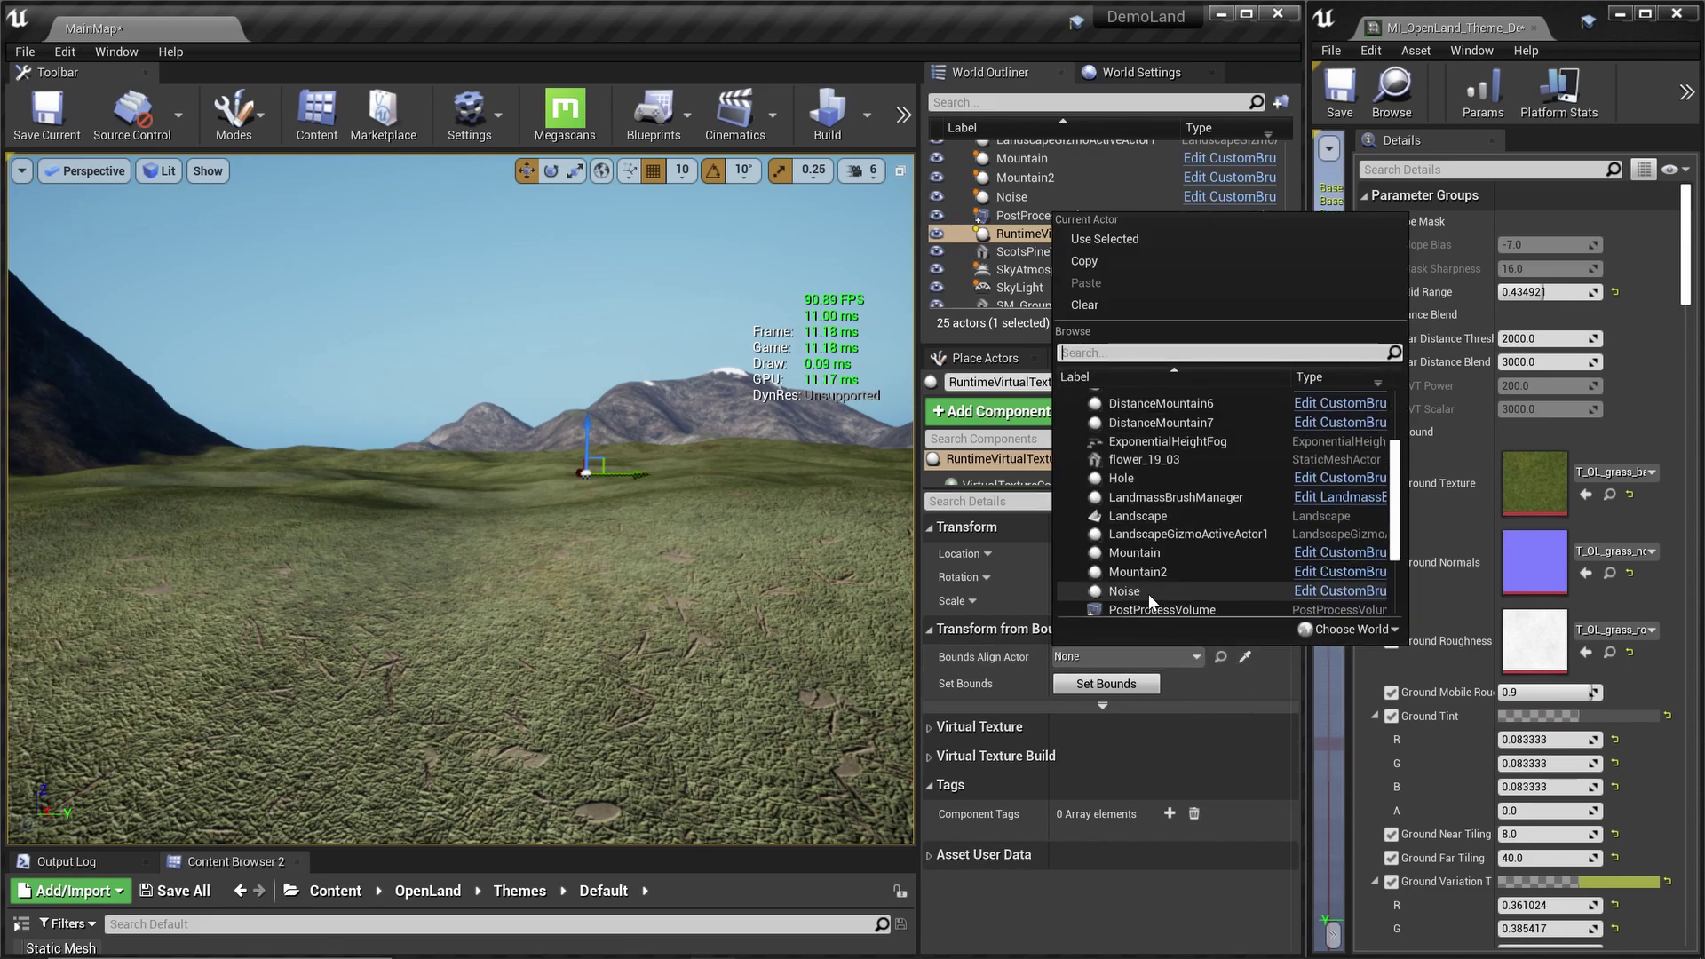
click(1149, 519)
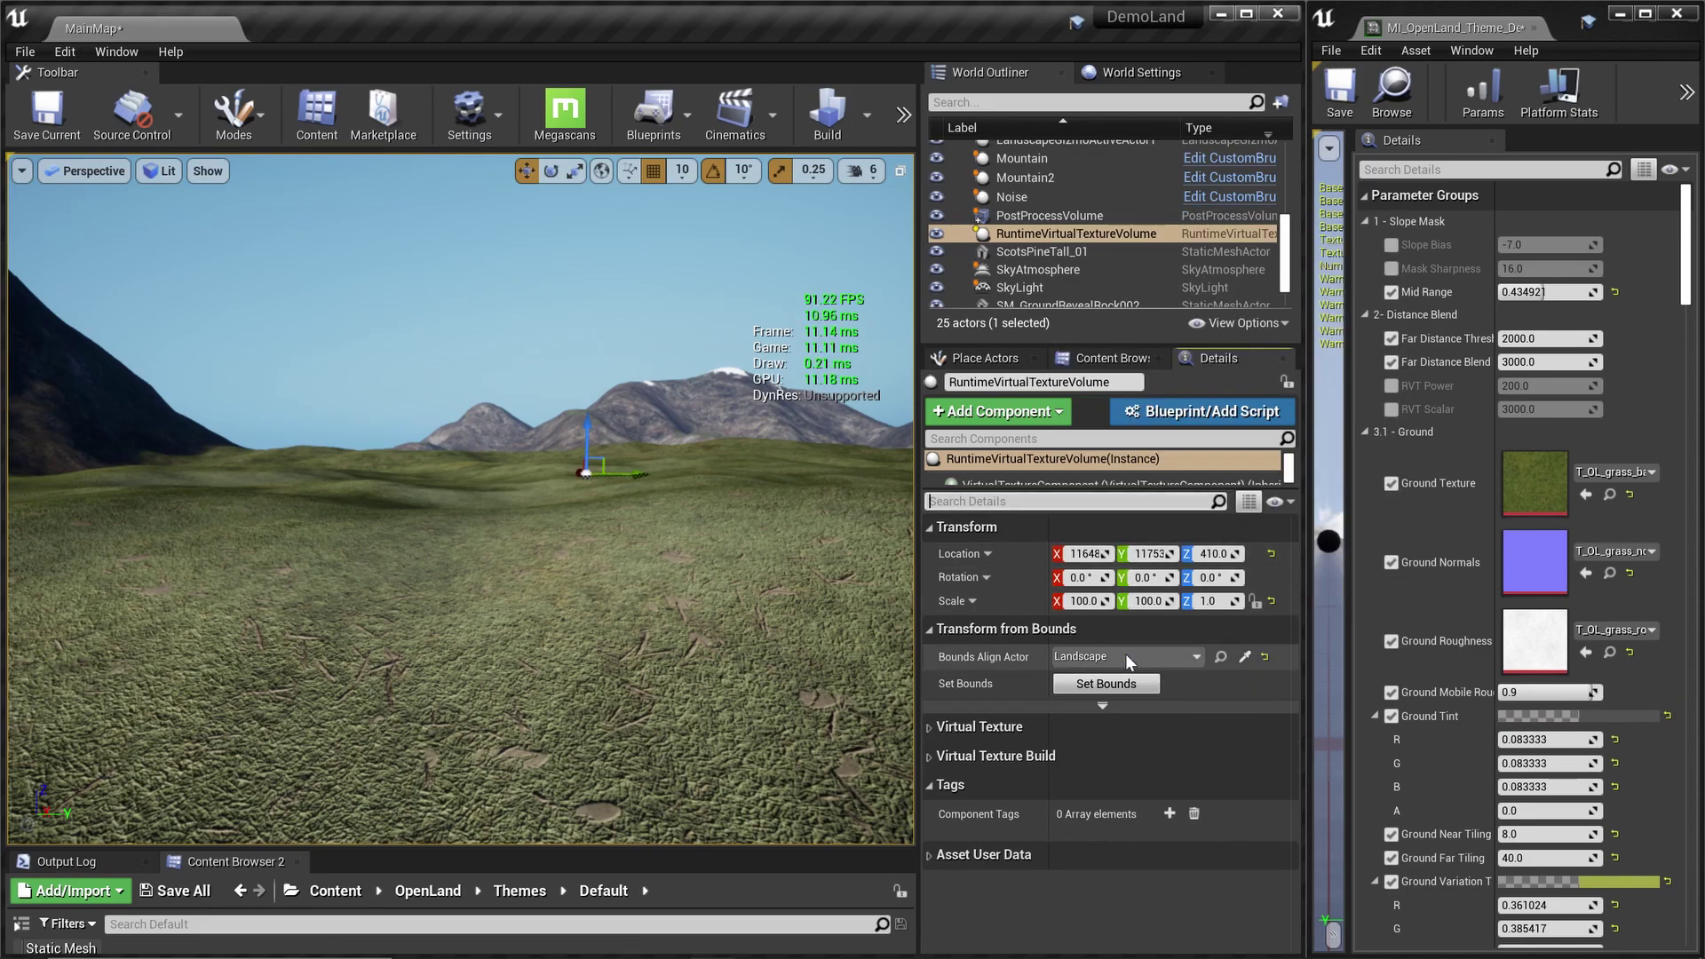
click(1124, 686)
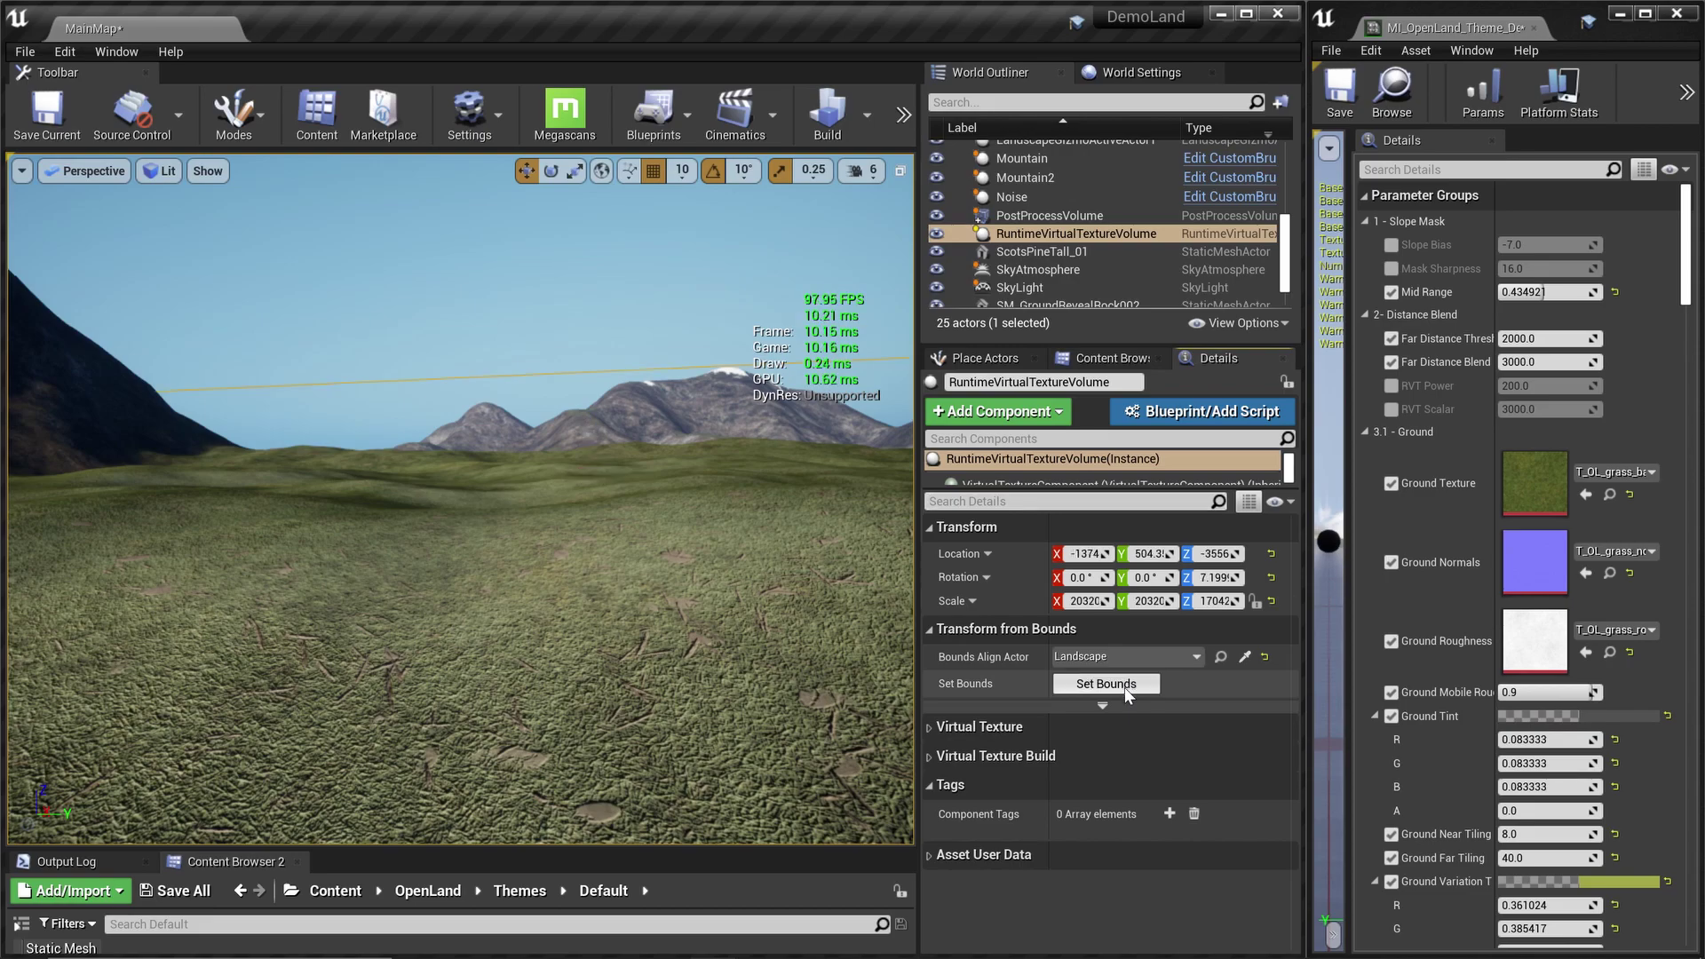
right_drag(460, 499, 744, 512)
right_drag(616, 499, 652, 528)
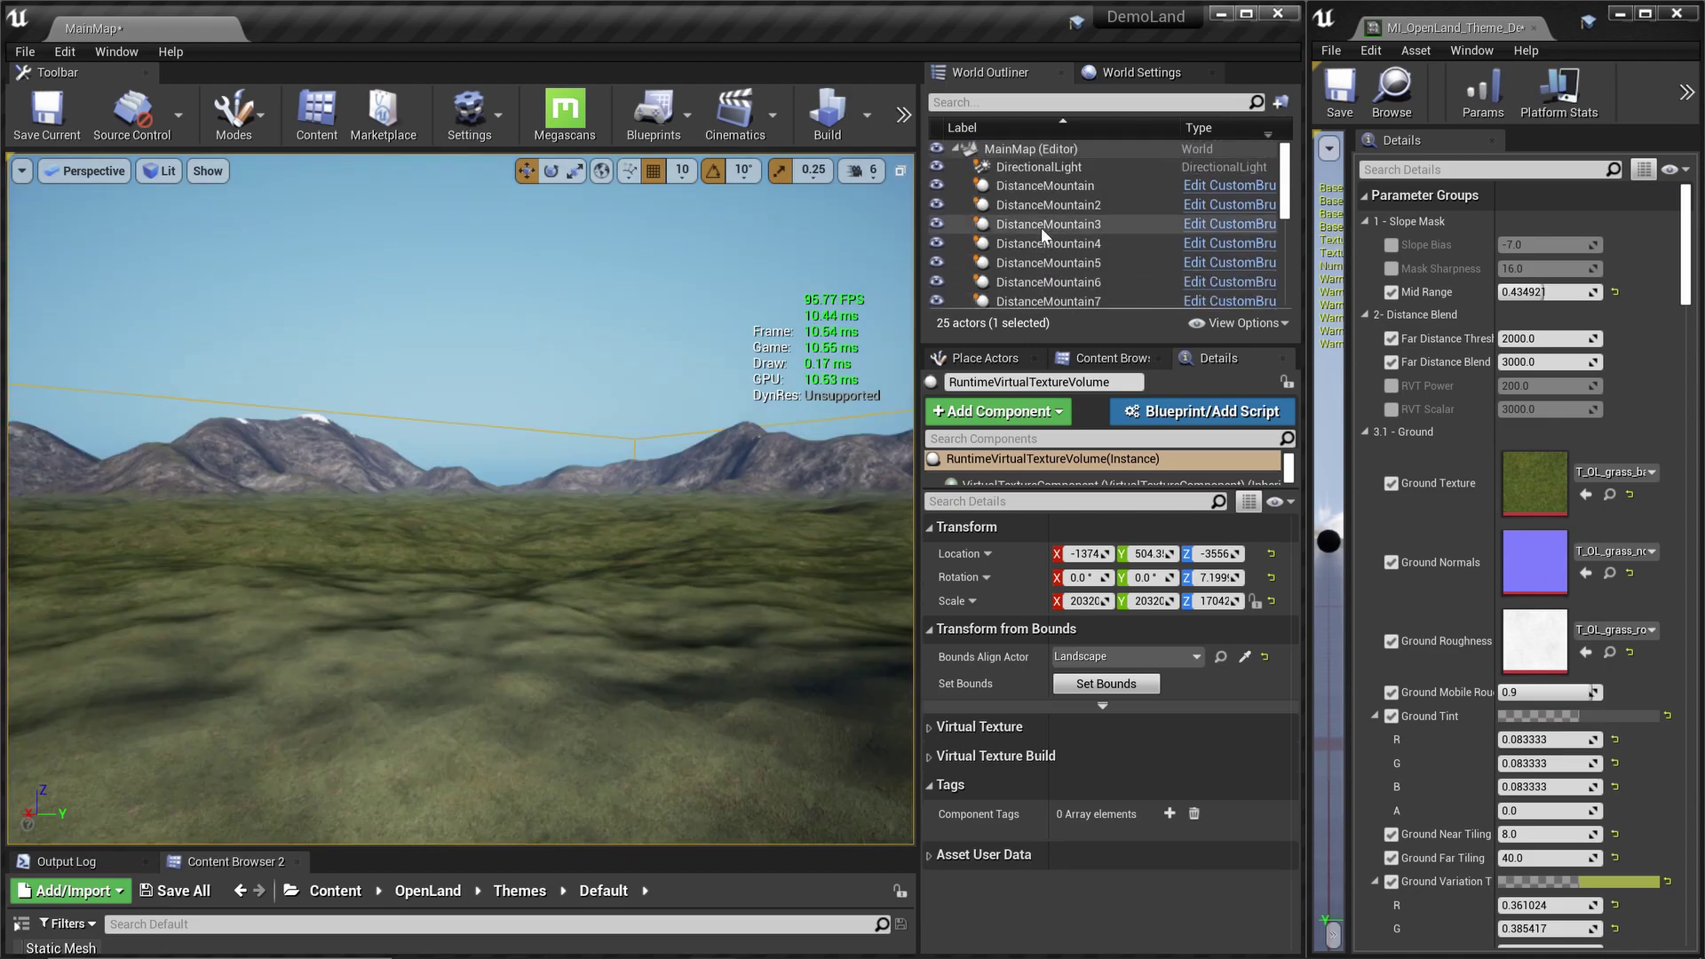
Check the Landscape actor's assigned material, filter the material instance's parameters by "RVT" and enable Use RVT Cache
scroll(1041, 229, down, 5)
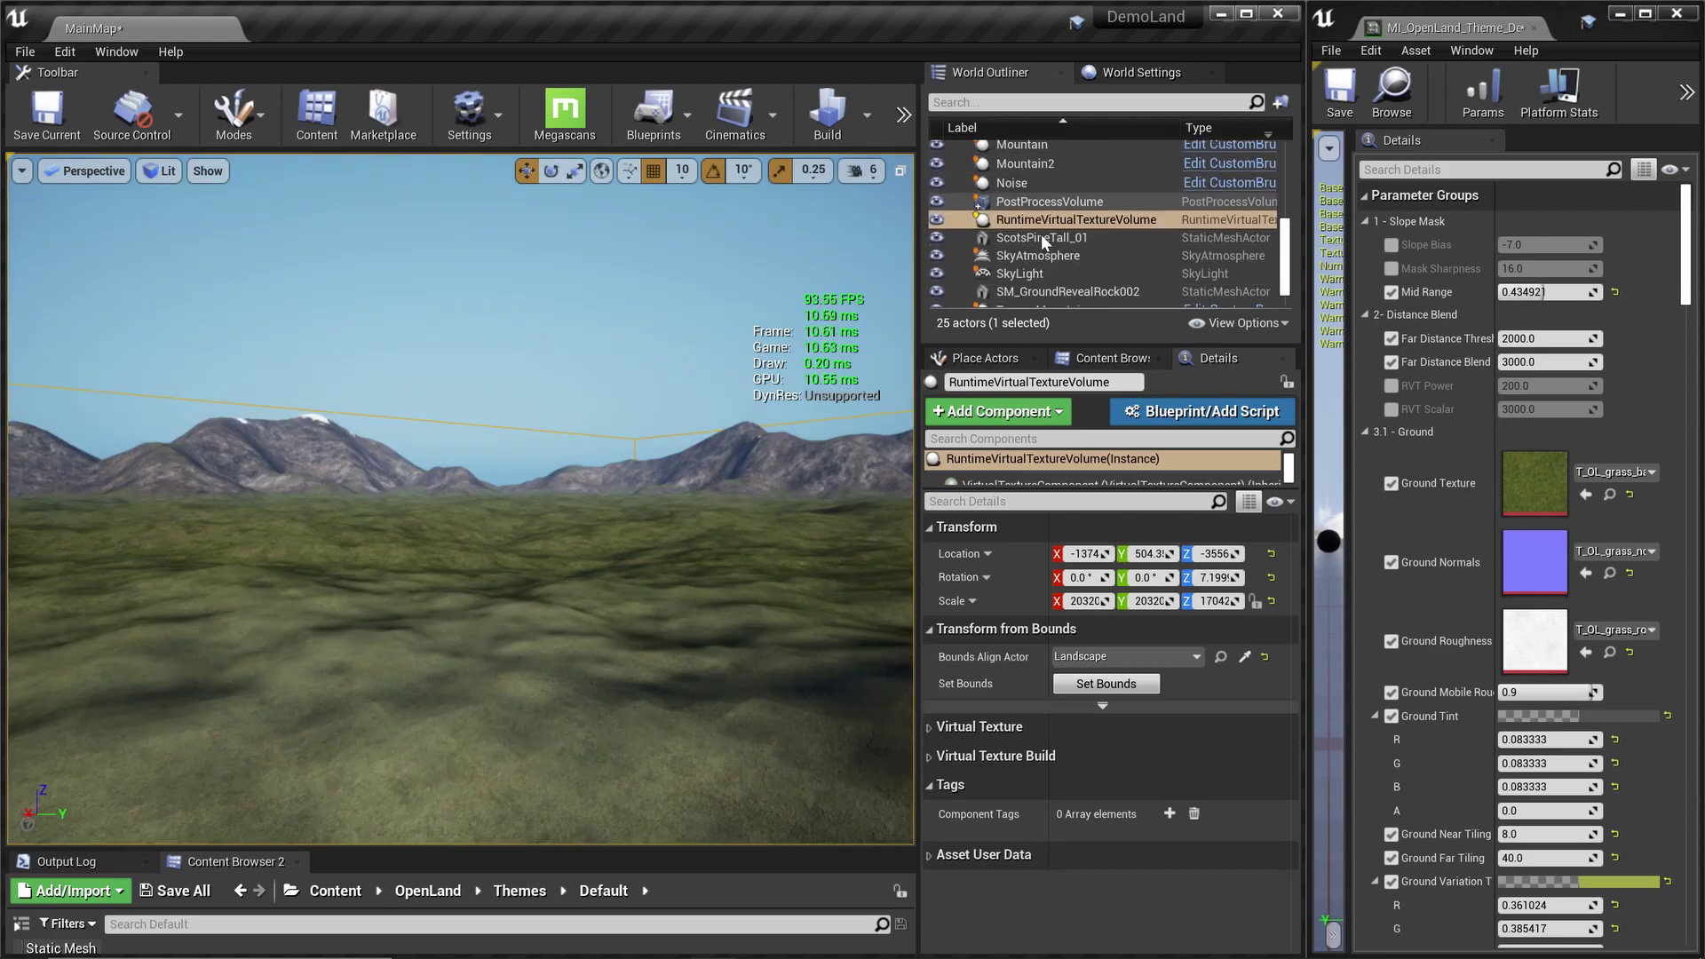
click(1046, 208)
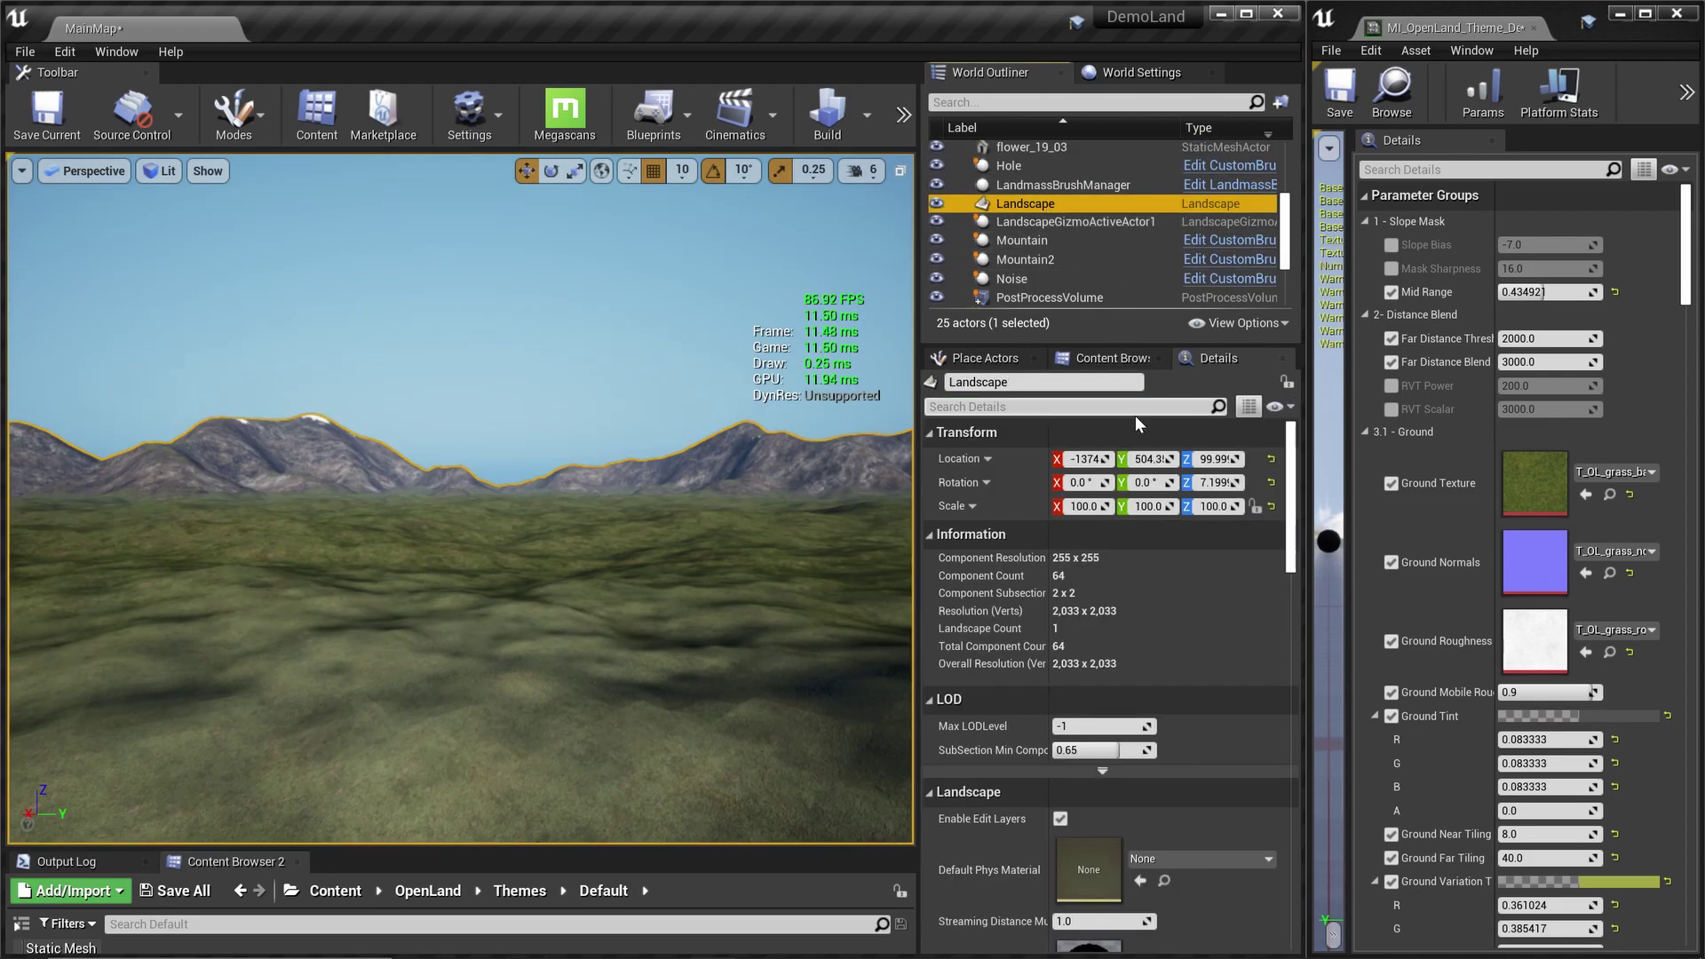
scroll(1214, 659, down, 3)
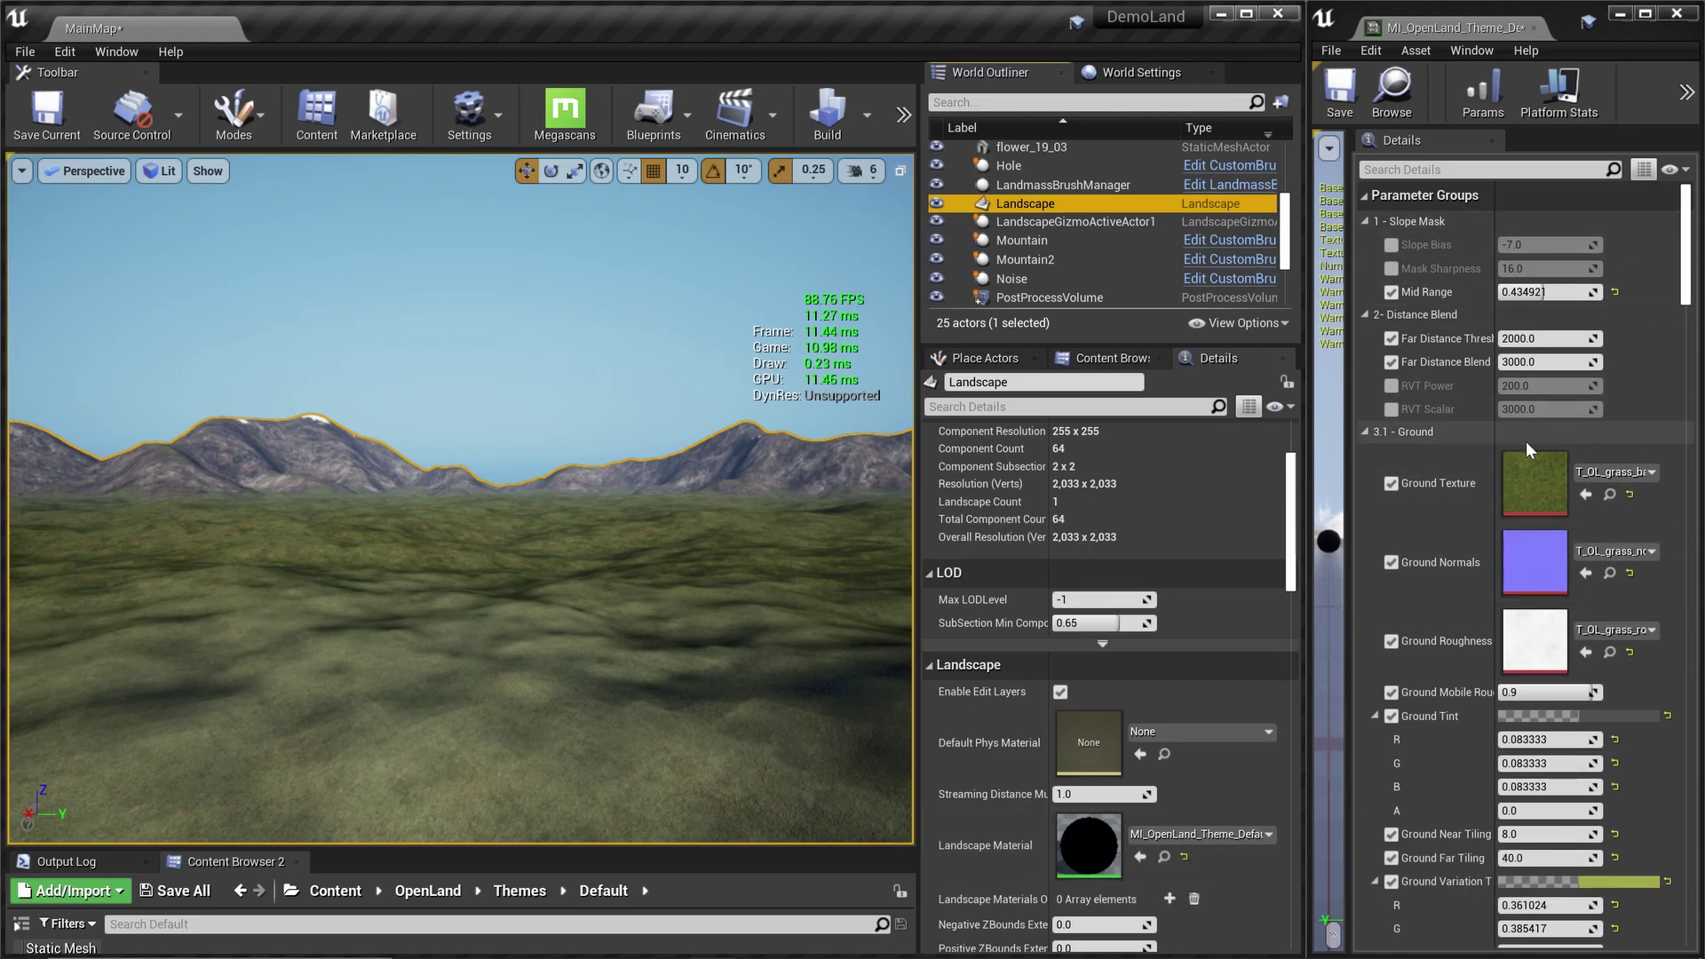
click(1426, 169)
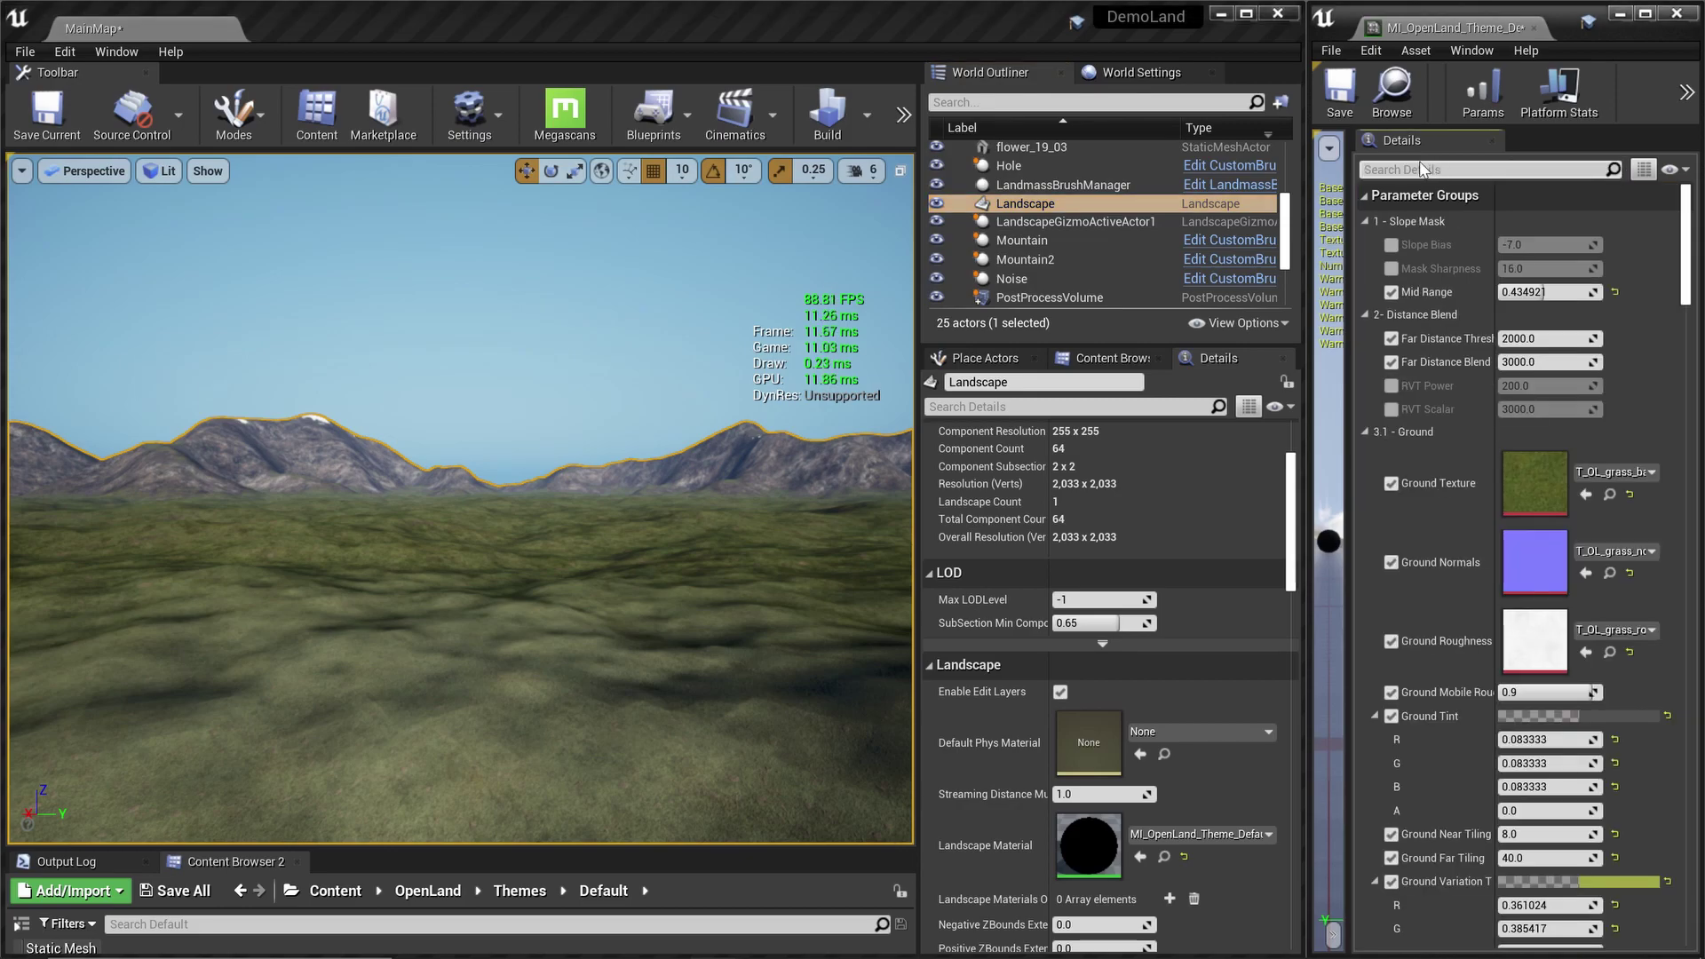
text(RVT)
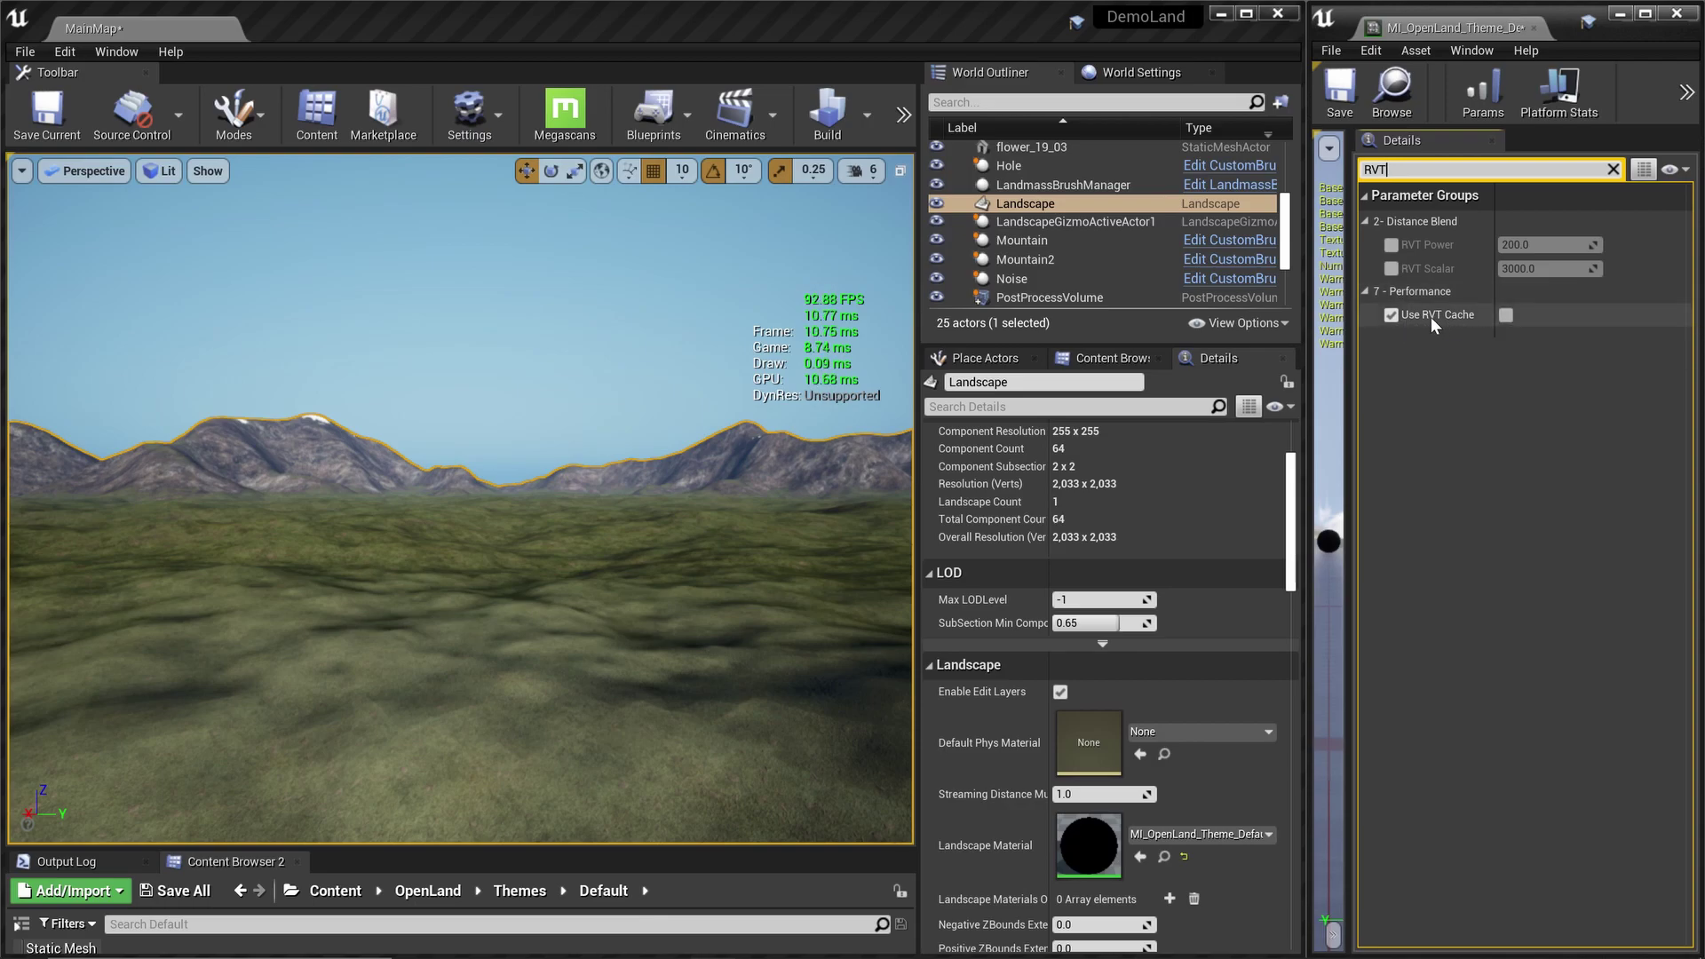
mouse_move(1421, 321)
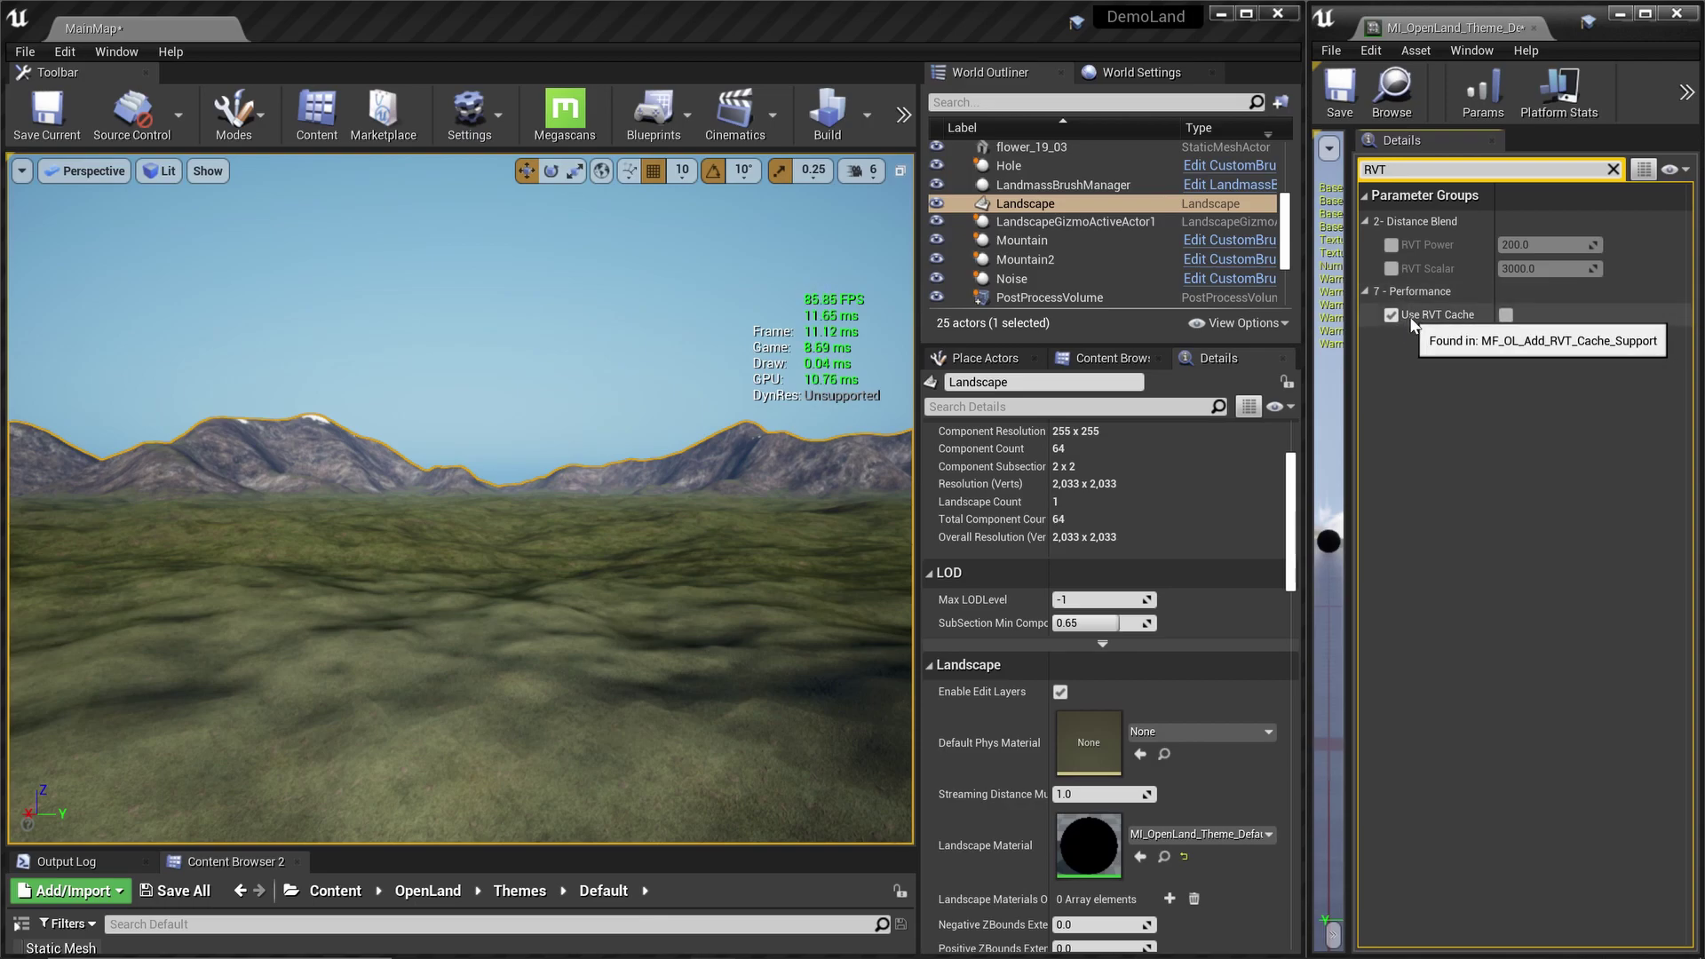
click(1507, 316)
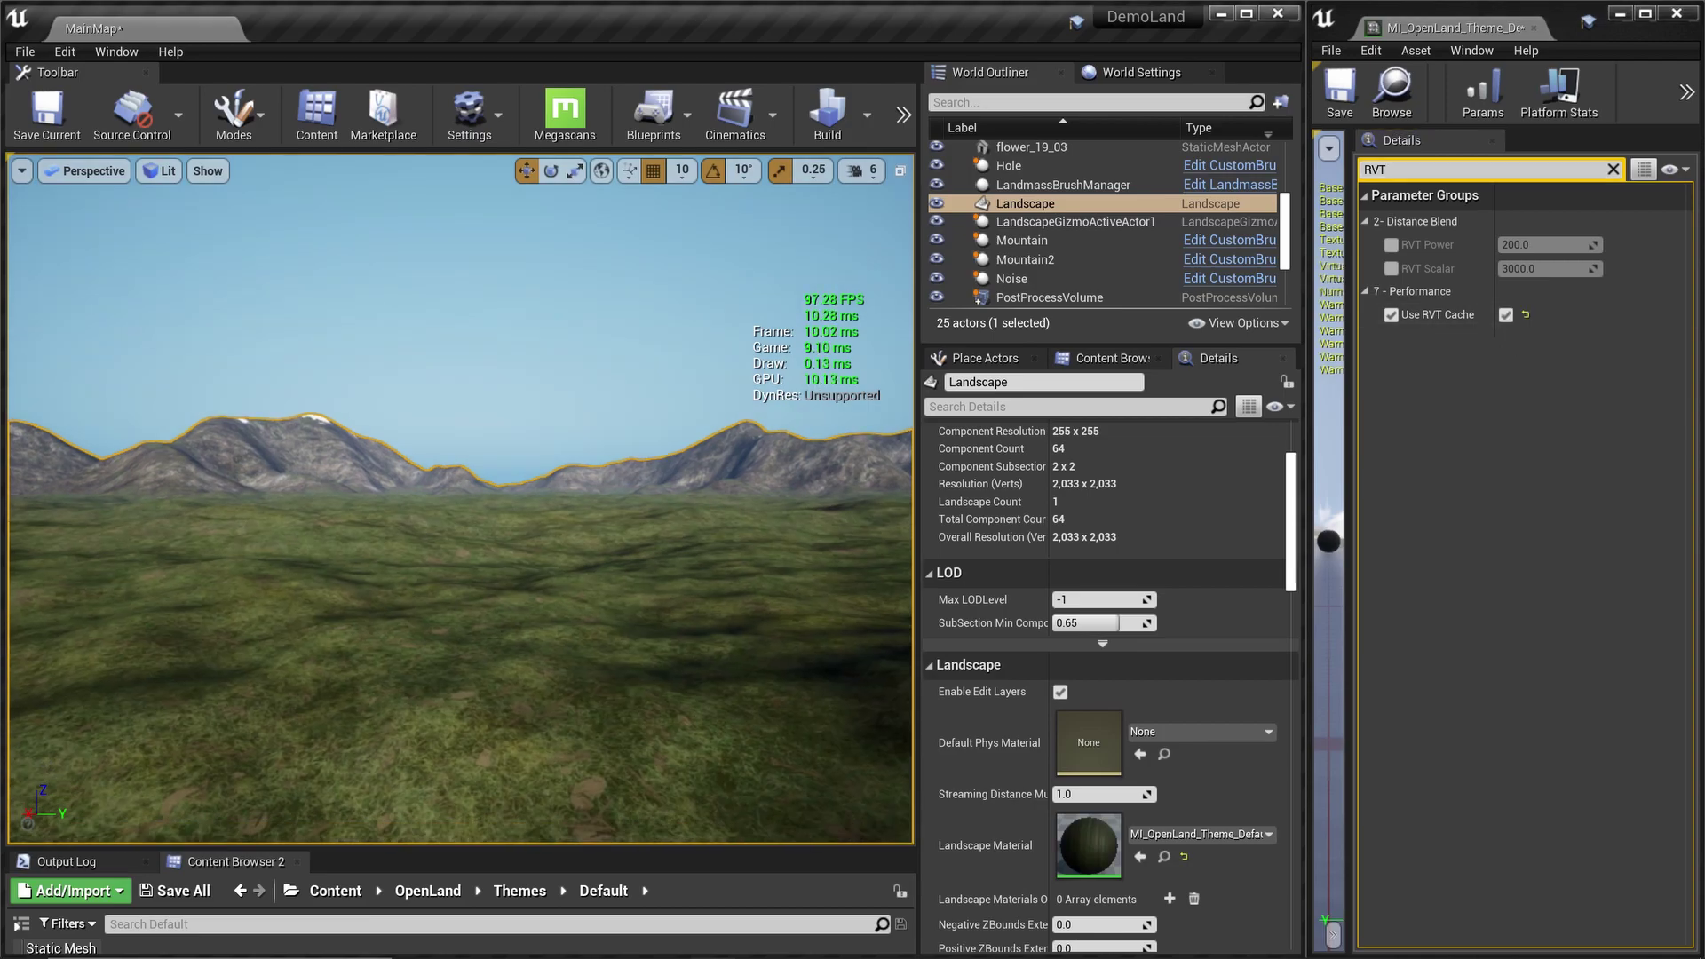
Examine the ground with the RVT cache, switching Use RVT Cache off and on again to compare its appearance
right_drag(669, 539, 669, 539)
right_drag(791, 547, 599, 564)
key(w)
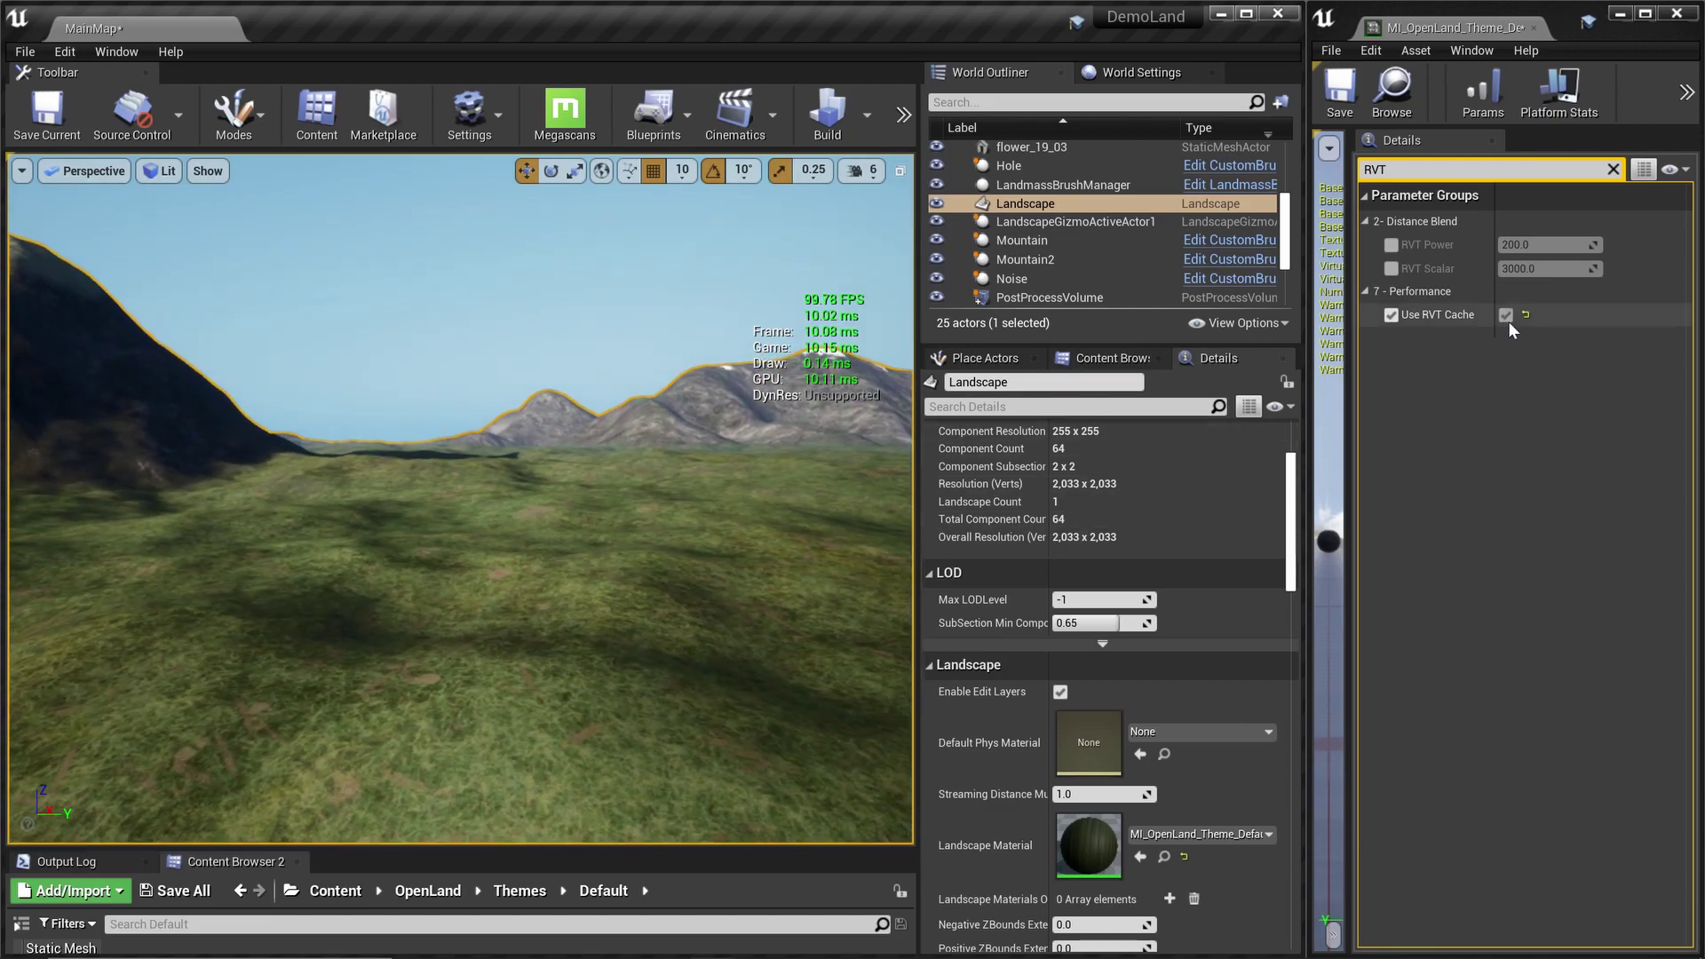
click(1506, 316)
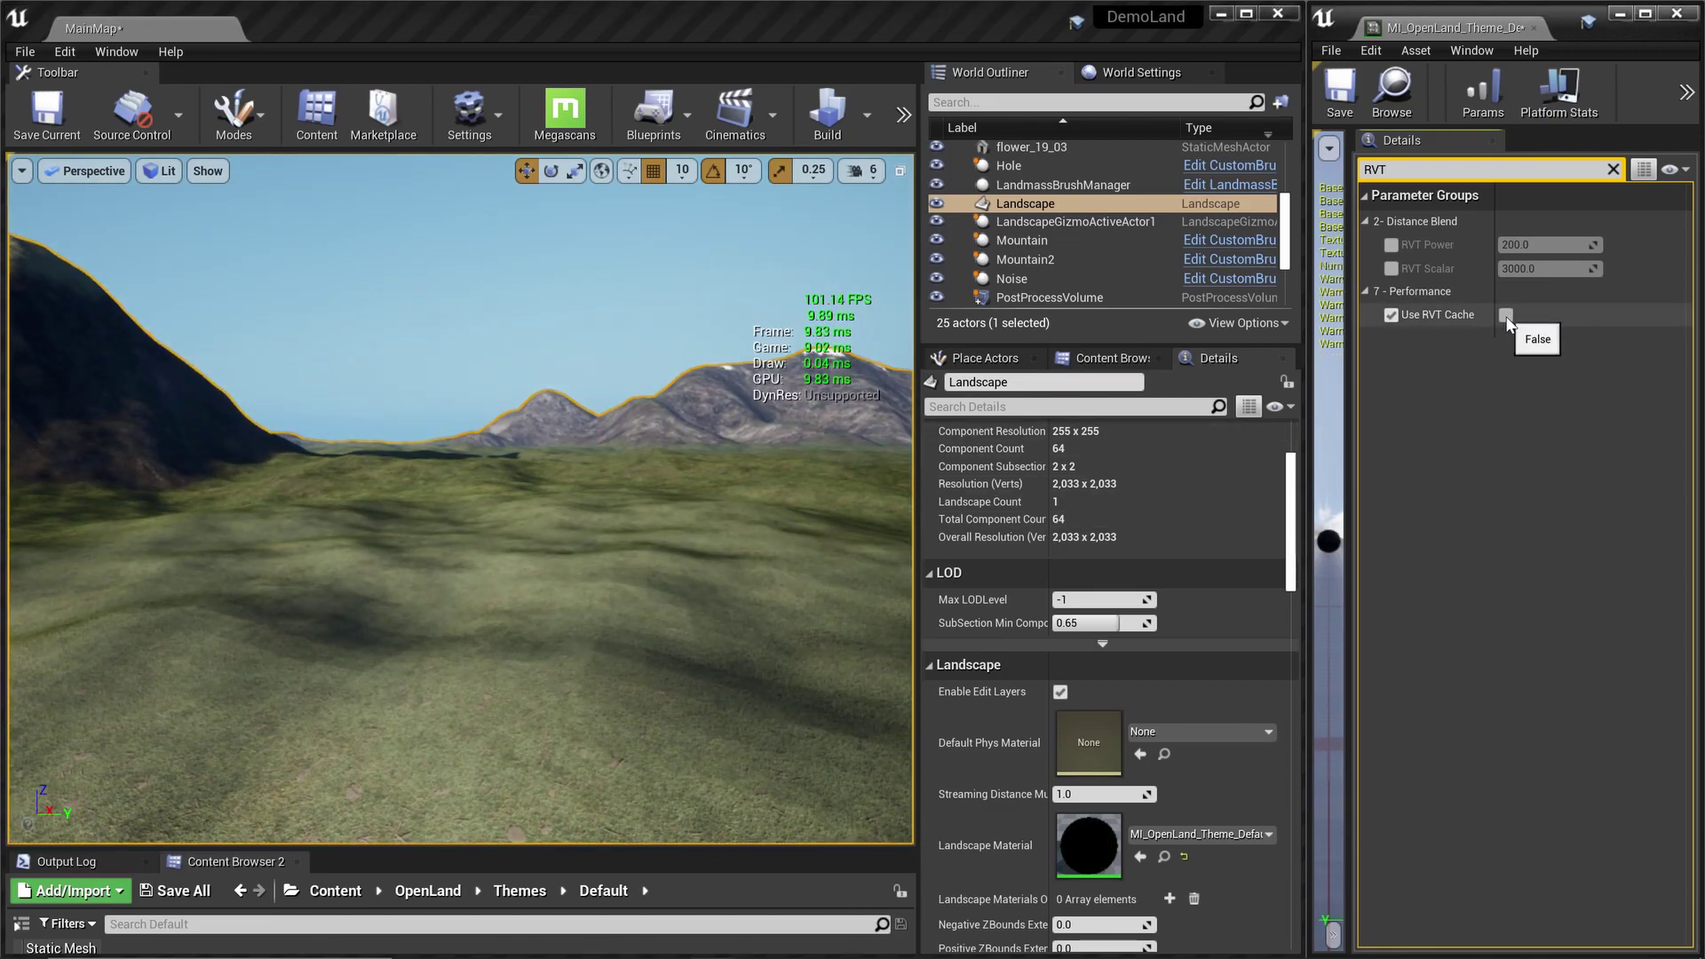
click(1506, 316)
Override RVT Power with 142.66391 and RVT Scalar with 2202.668701, and check the landscape's near and distant ground
mouse_move(1555, 277)
mouse_down()
mouse_move(1602, 277)
mouse_move(1510, 278)
mouse_move(1571, 271)
mouse_up()
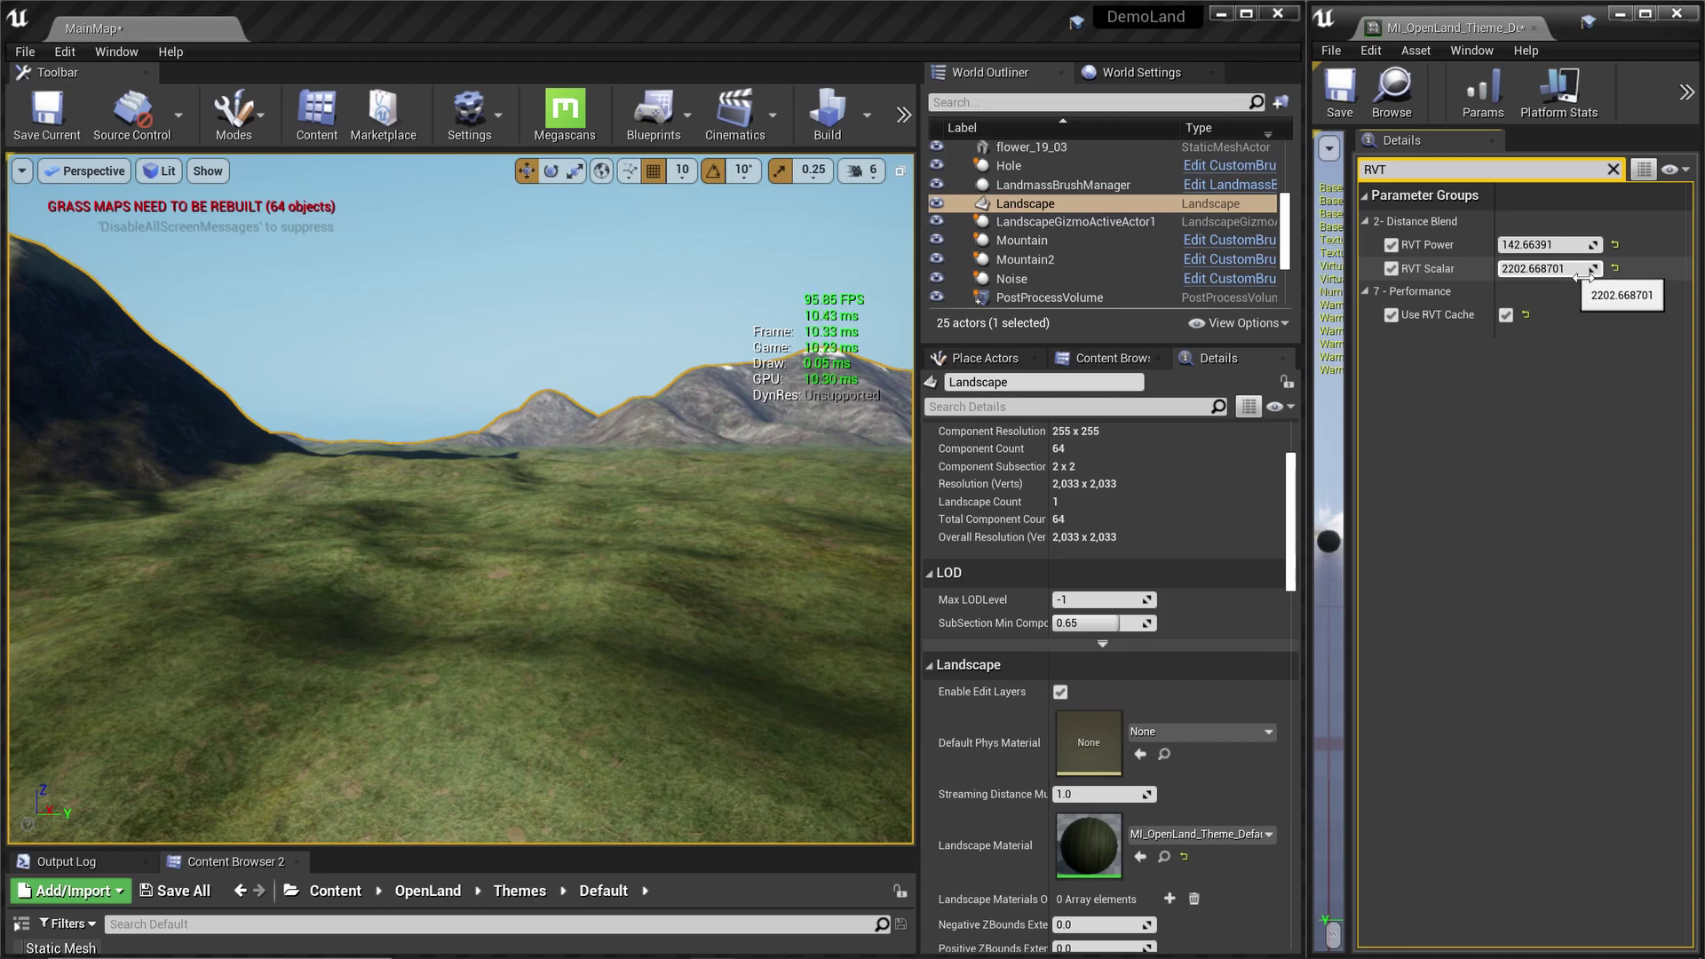
right_drag(739, 442, 395, 529)
mouse_move(626, 533)
right_down()
mouse_move(373, 529)
mouse_move(611, 520)
right_up()
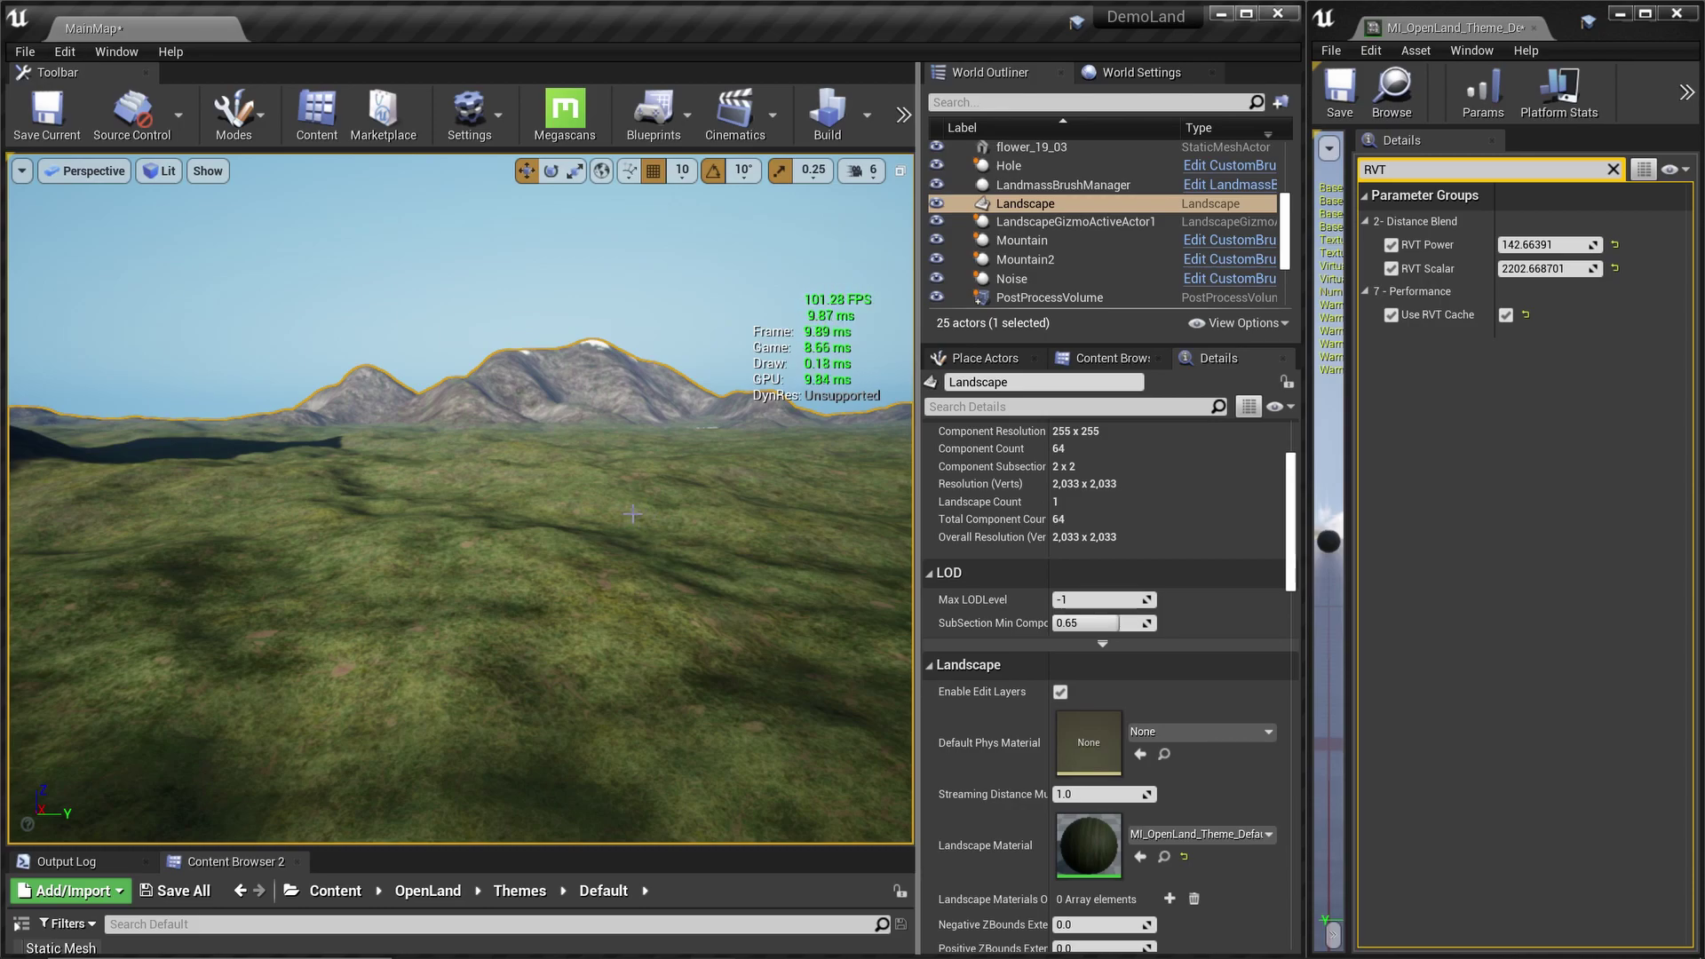
Switch to the browser's YouTube page for "Virtual Texturing | Live from HQ | Inside Unreal" and deselect the video title
key(ctrl+super+Right)
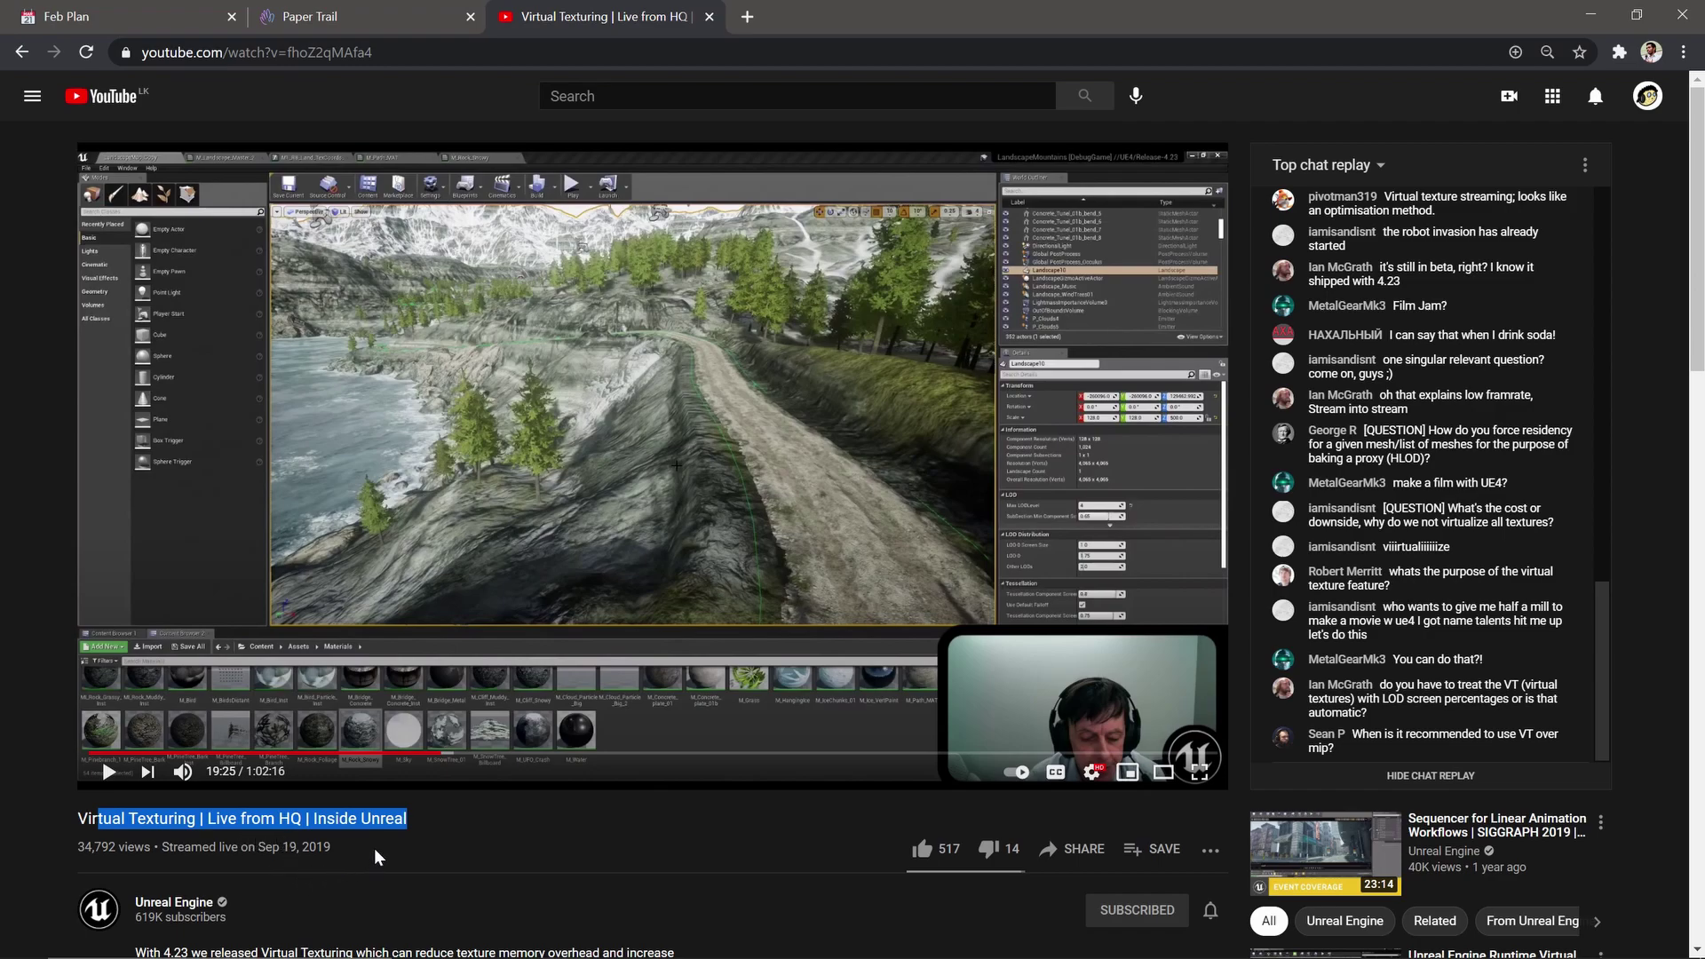
click(429, 822)
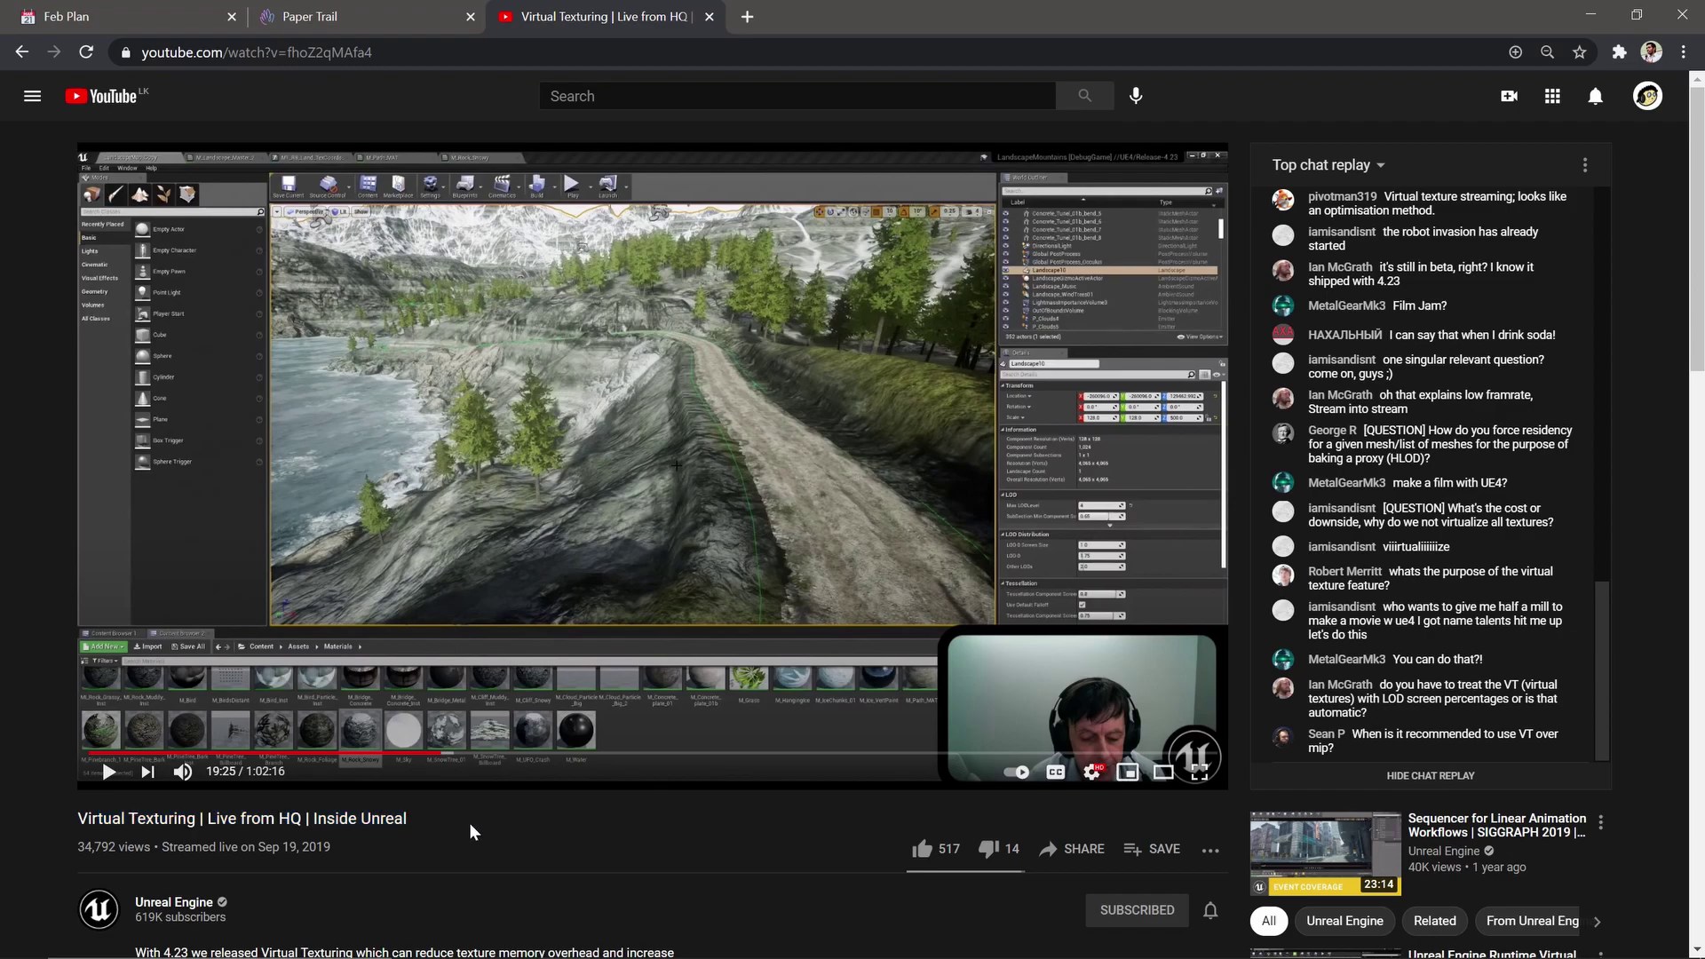